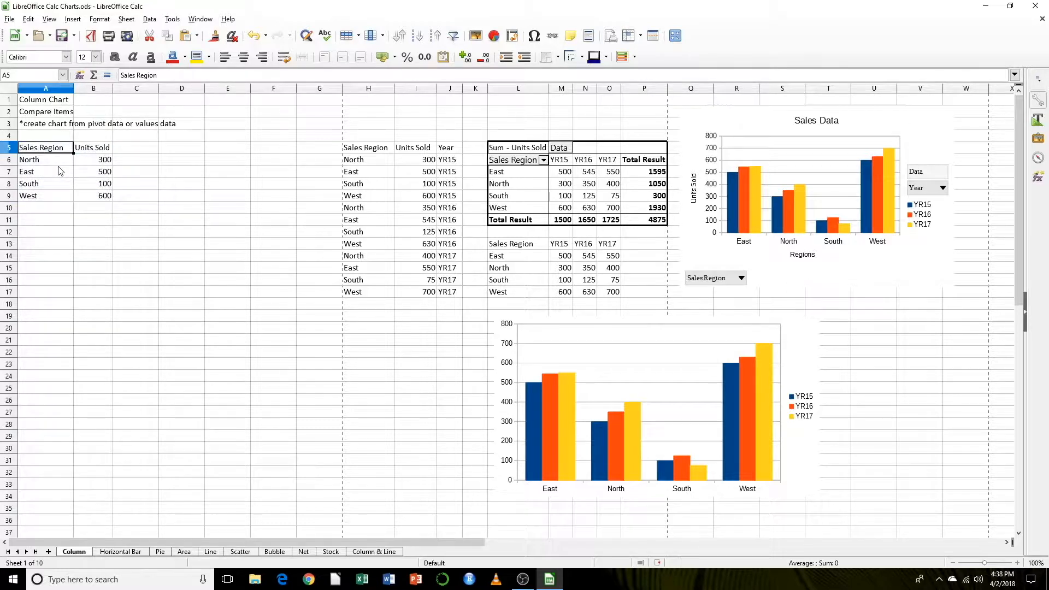
Start a normal column chart from the Sales Region and Units Sold data in A5:B9, keeping the default range and series settings.
left_click(494, 36)
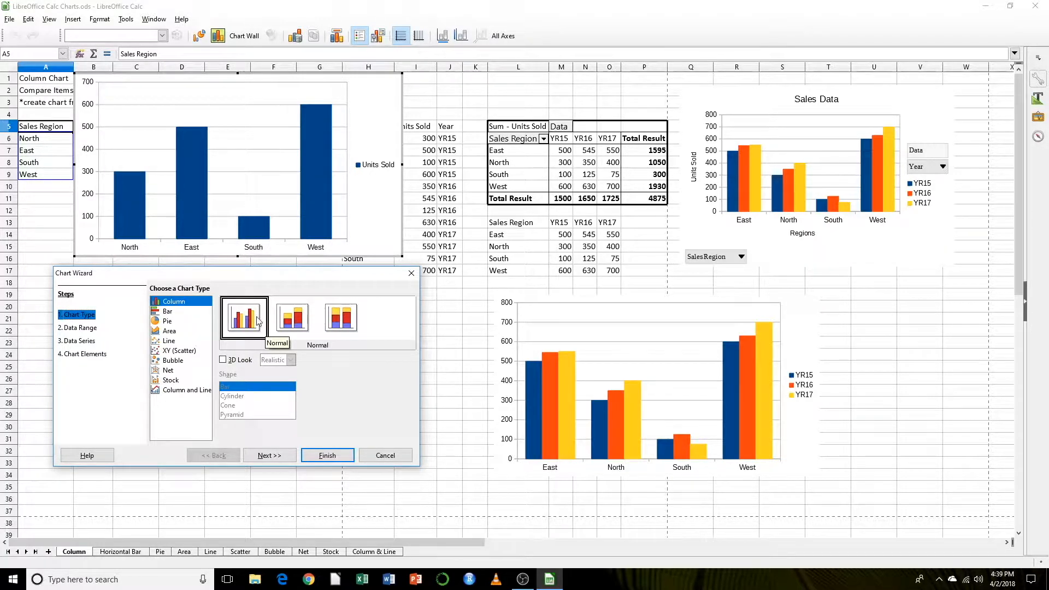
left_click(256, 456)
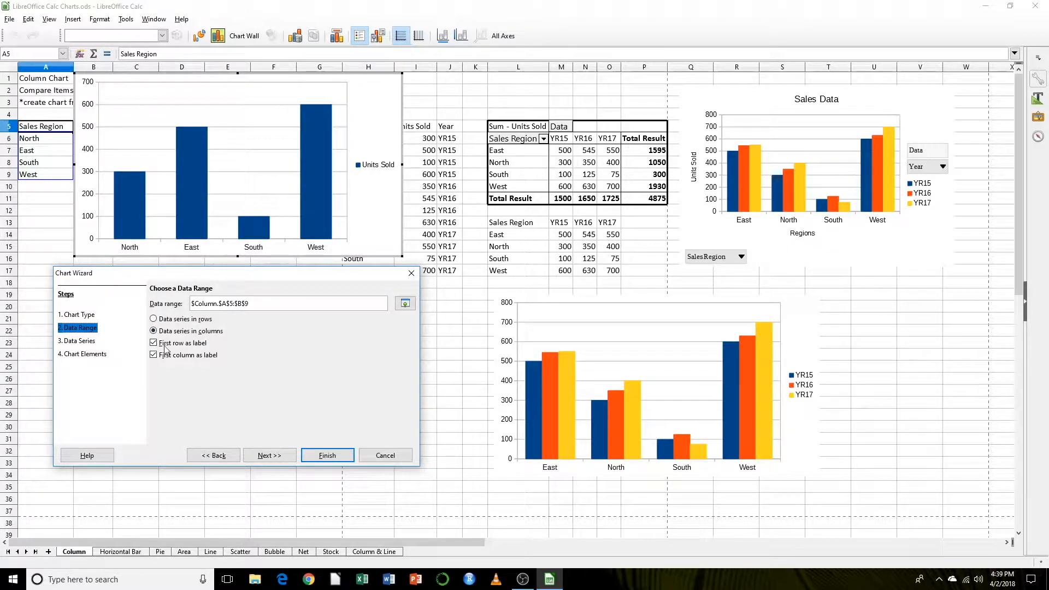
left_click(264, 459)
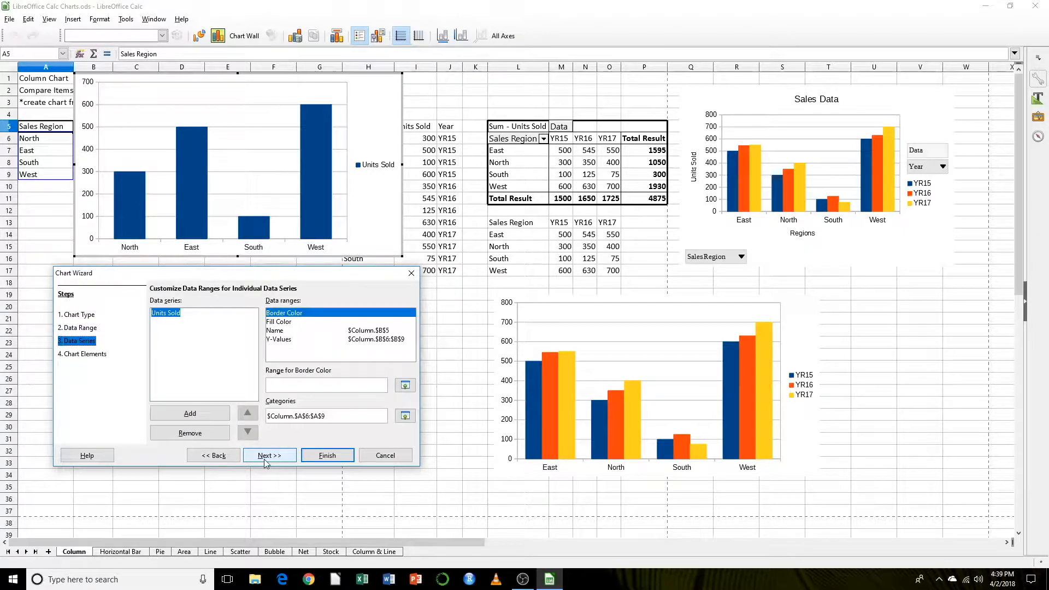
left_click(270, 455)
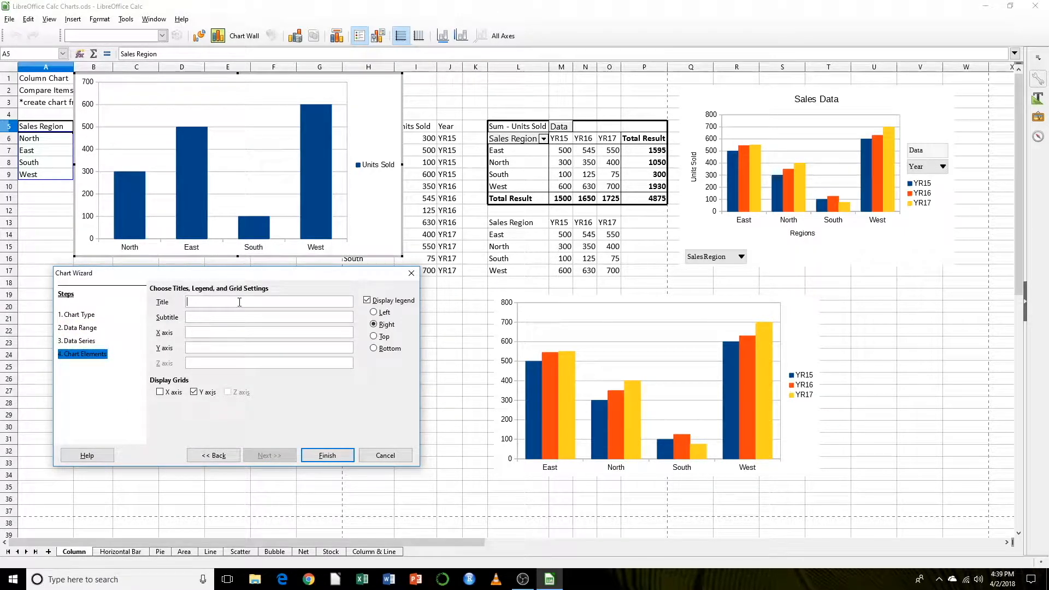
Title the chart "Sales Data", label the X axis "Regions" and the Y axis "Units", and finish it with the legend displayed.
left_click(240, 302)
key("Tab")
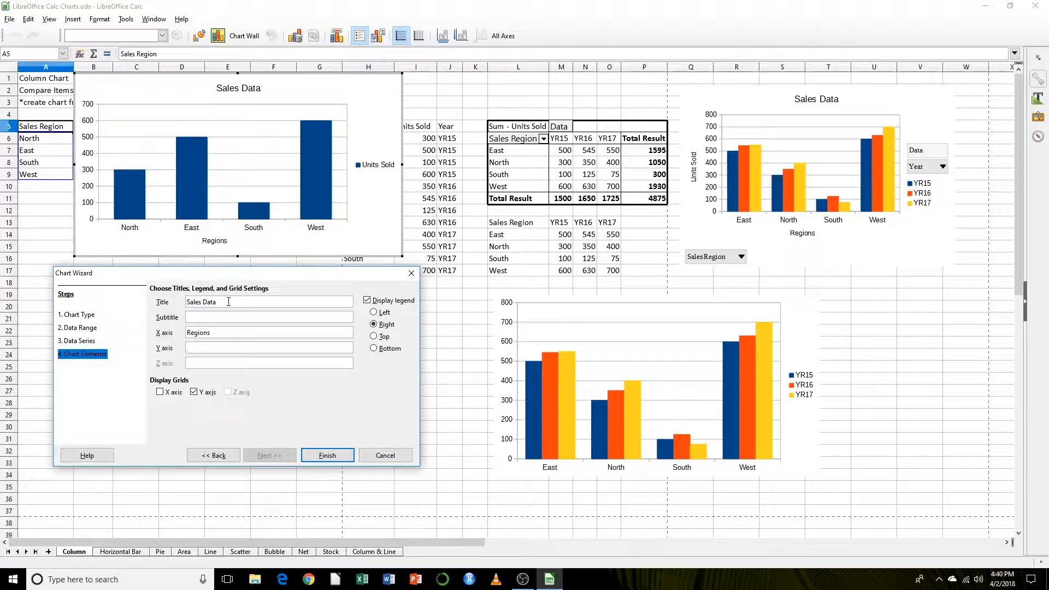
type("Units")
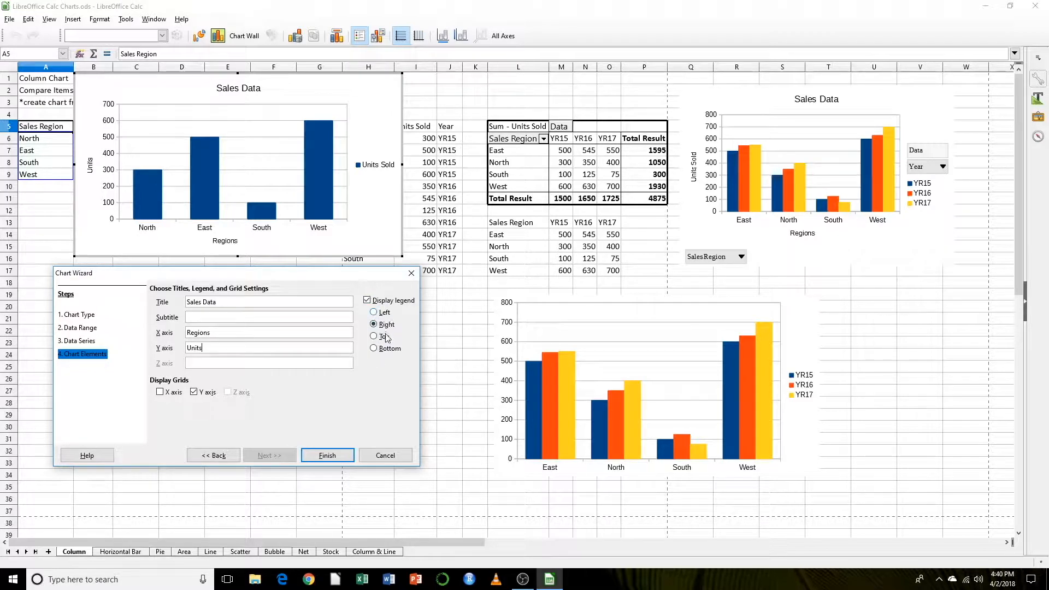
left_click(366, 301)
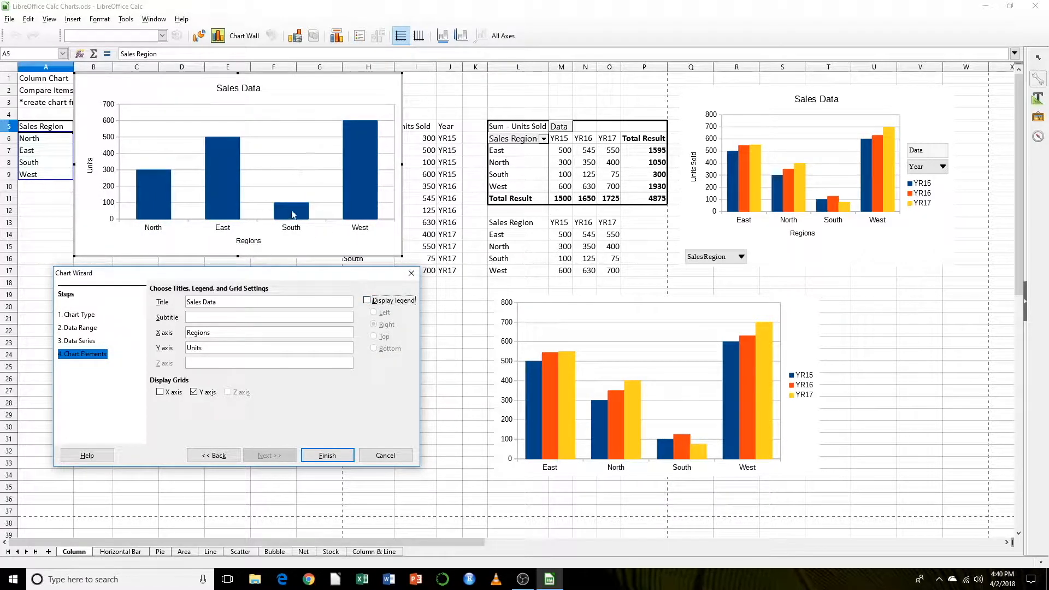
left_click(366, 300)
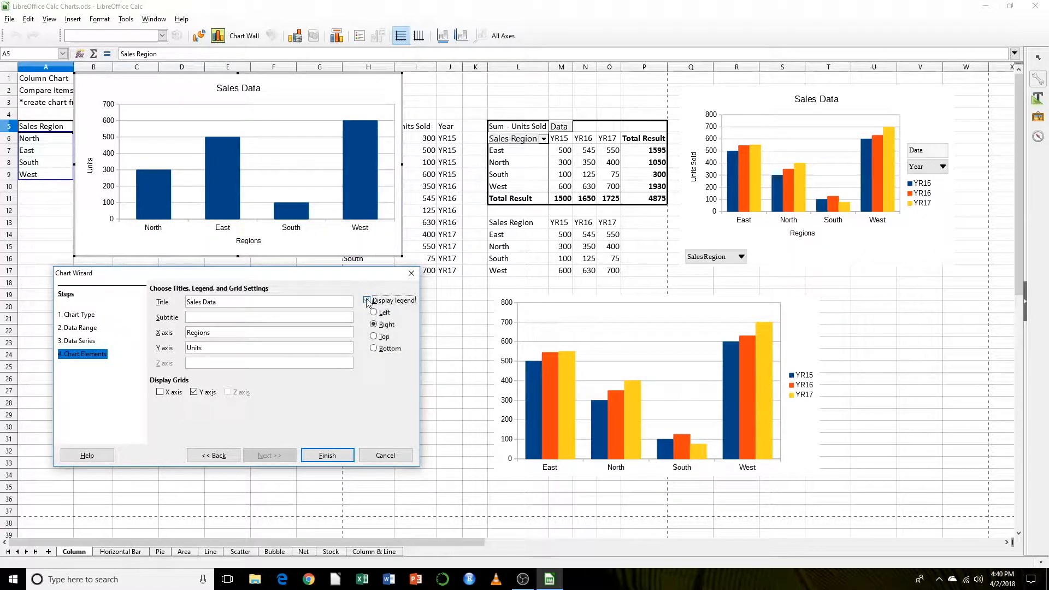
left_click(322, 455)
Move the new chart below the A5:B9 table and narrow it to about 5.28 wide so it ends before column H.
left_click(211, 338)
left_click(322, 255)
left_click_drag(345, 246, 298, 373)
left_click_drag(355, 311, 302, 312)
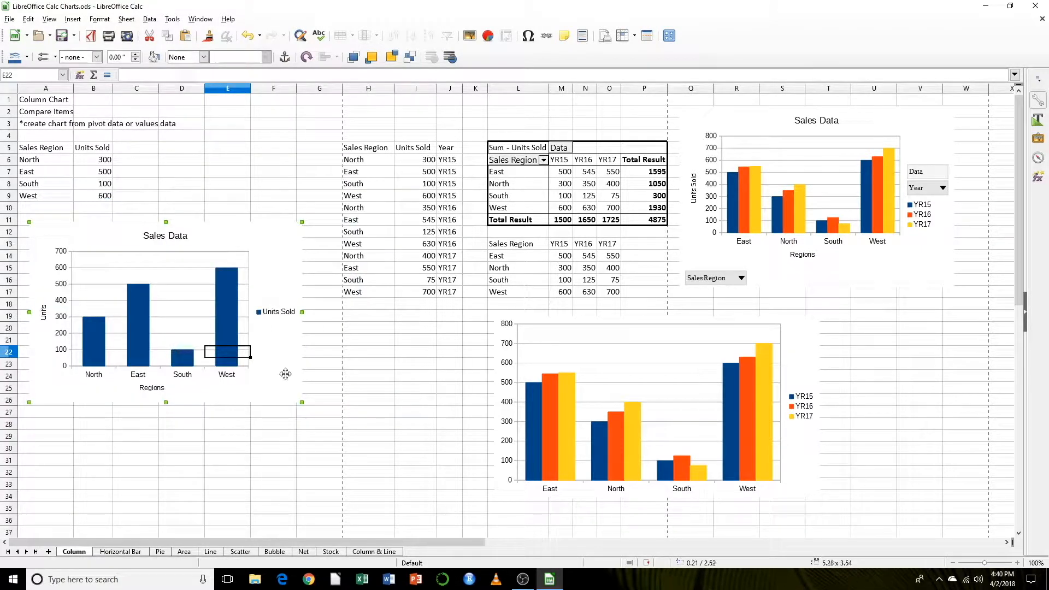
left_click(323, 363)
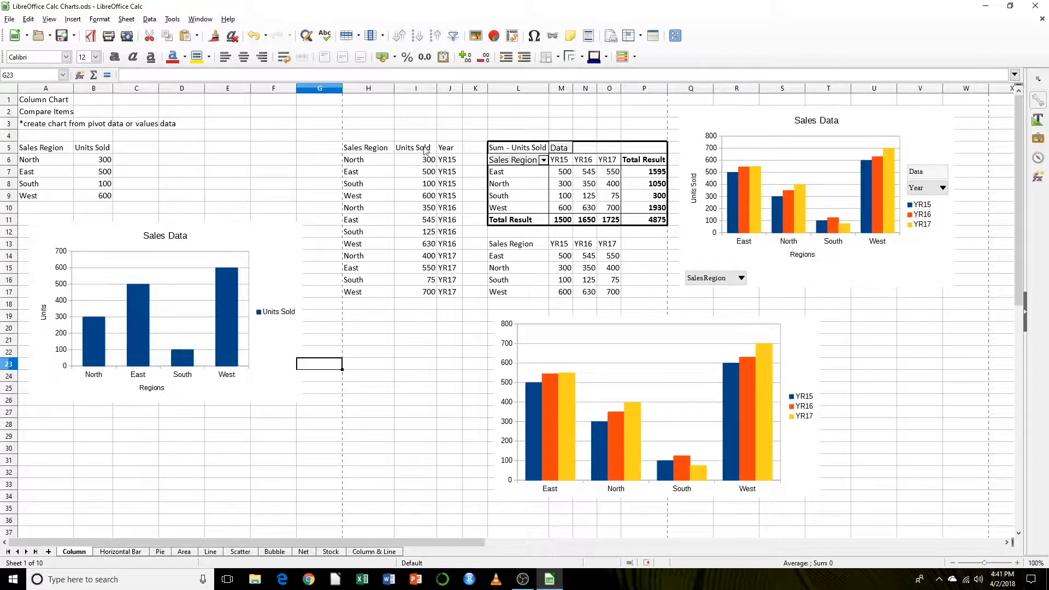
Examine the source data in H5:J17, the pivot table, the plain values in L13:O17 and the charts made from them.
left_click_drag(355, 151, 454, 295)
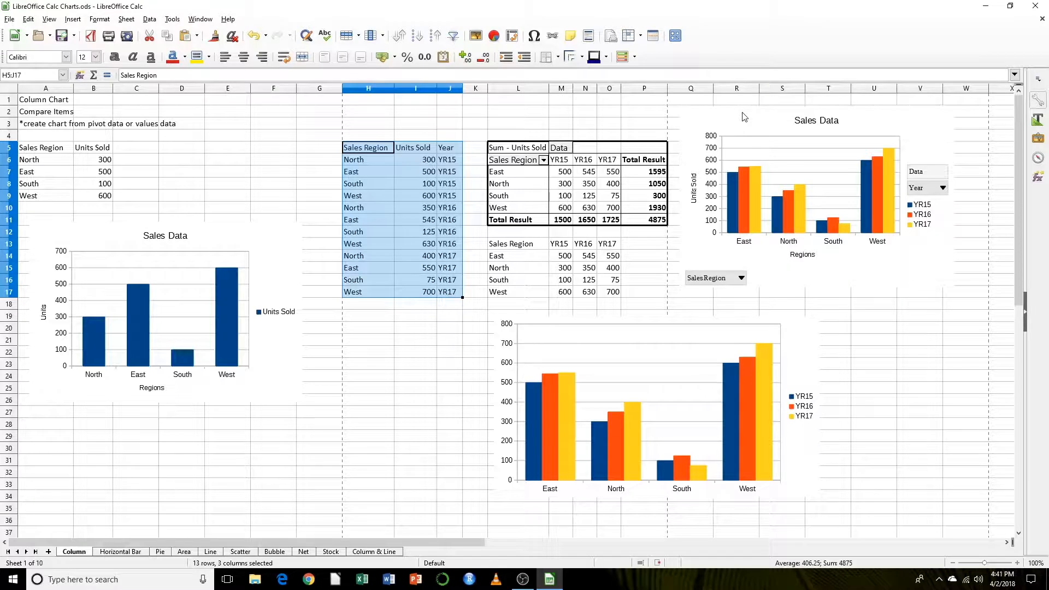
left_click(743, 115)
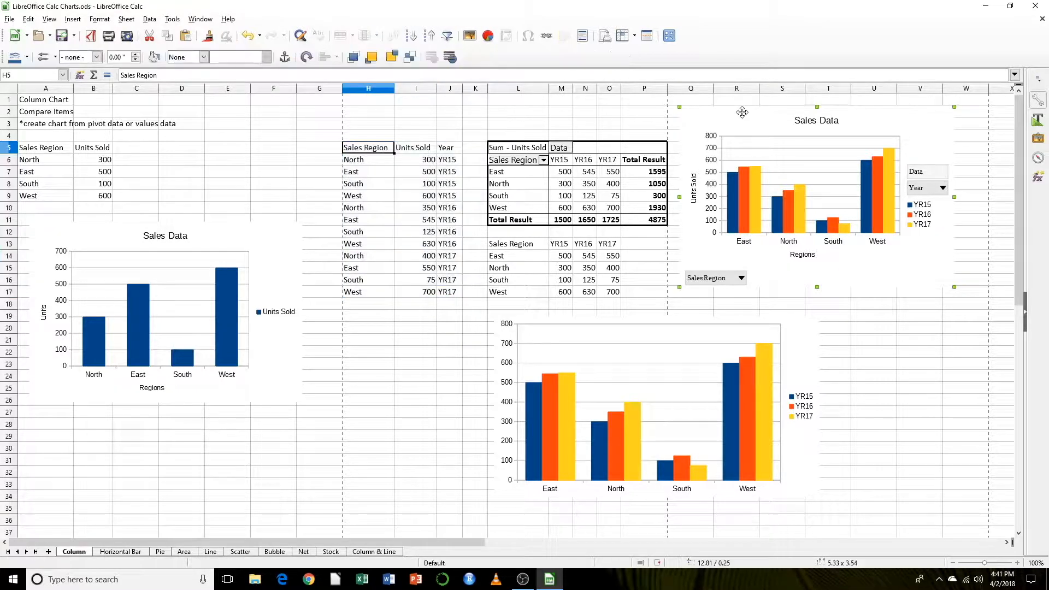
left_click(566, 172)
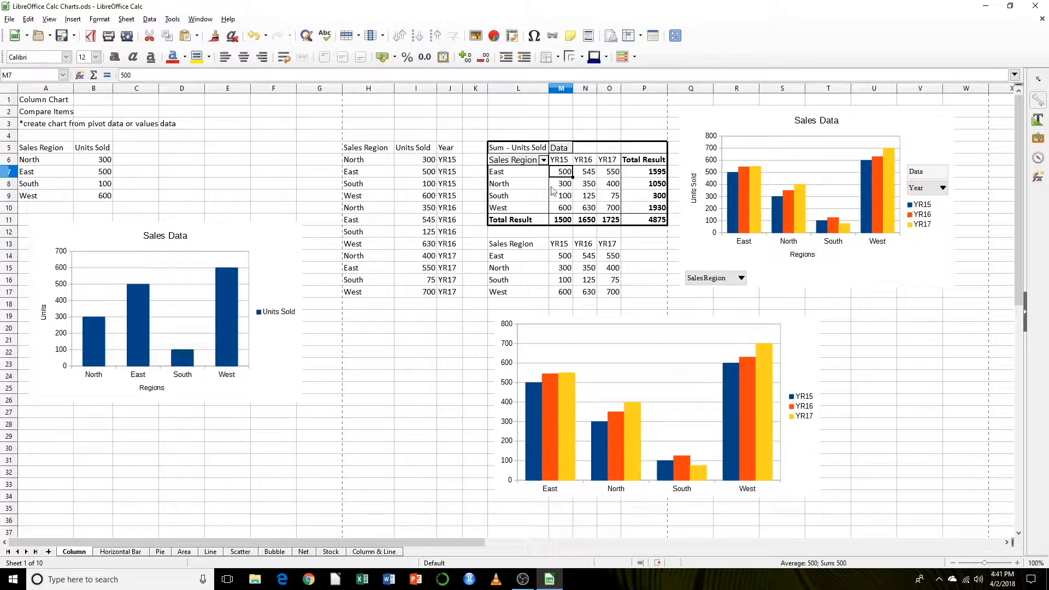
left_click_drag(382, 150, 460, 305)
left_click(570, 332)
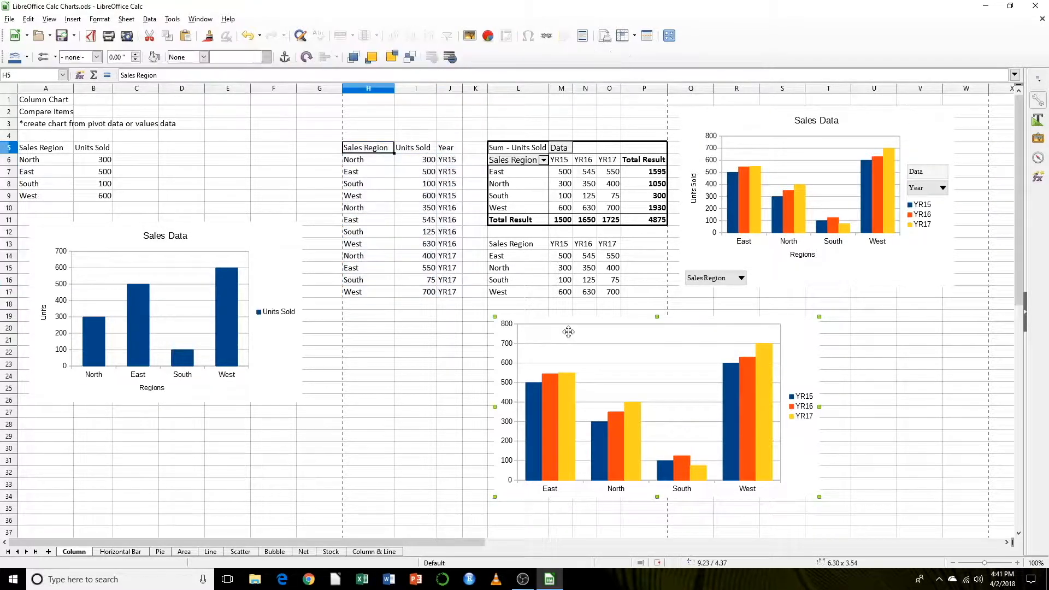
left_click_drag(512, 247, 613, 297)
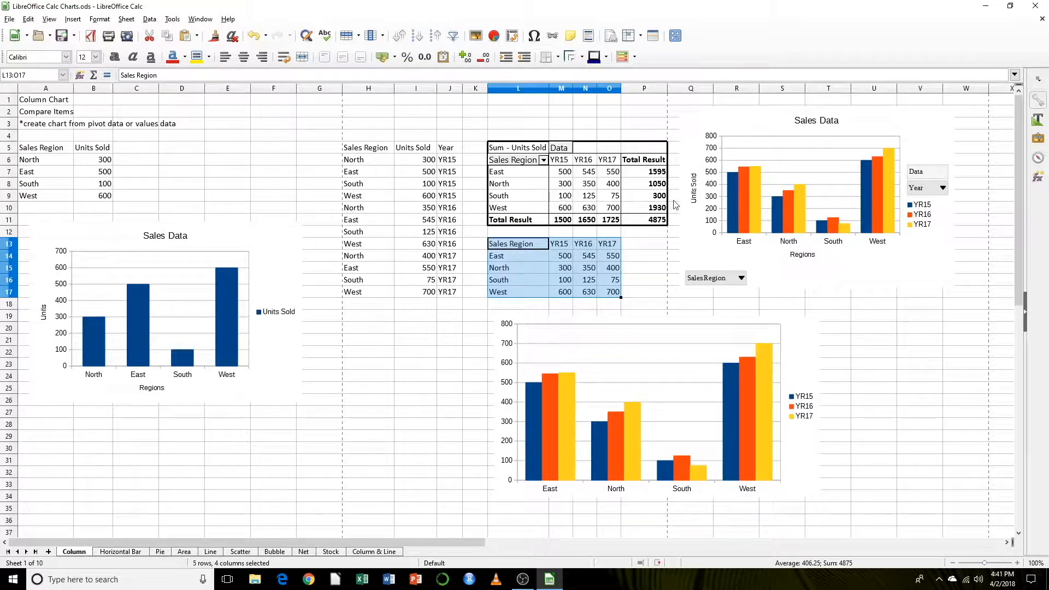
Delete both existing three-year charts, the one from the pivot table and the one from the plain values.
left_click(816, 319)
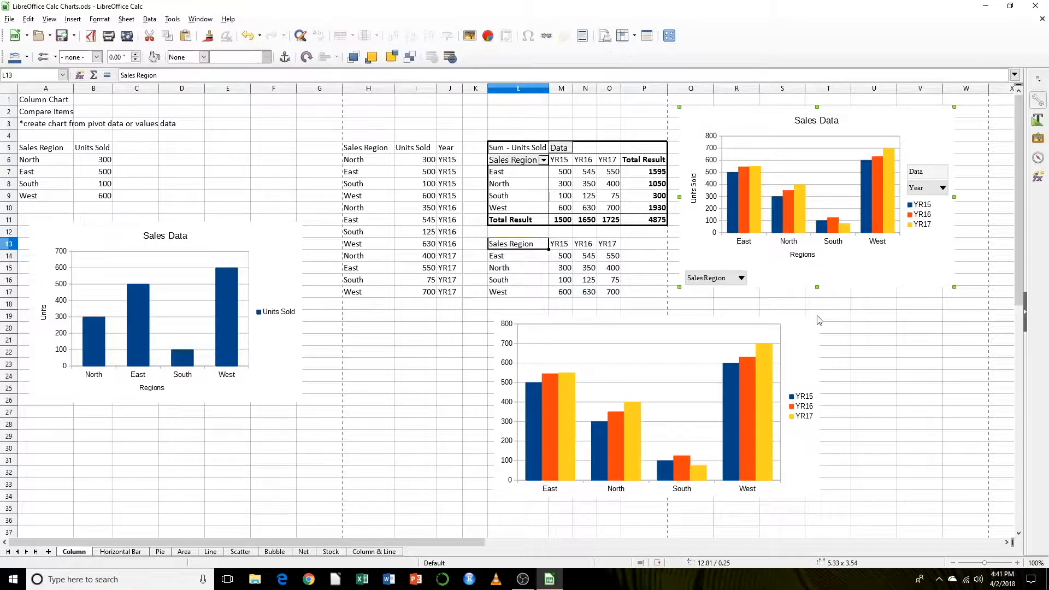
left_click(765, 266)
key("Delete")
left_click(793, 346)
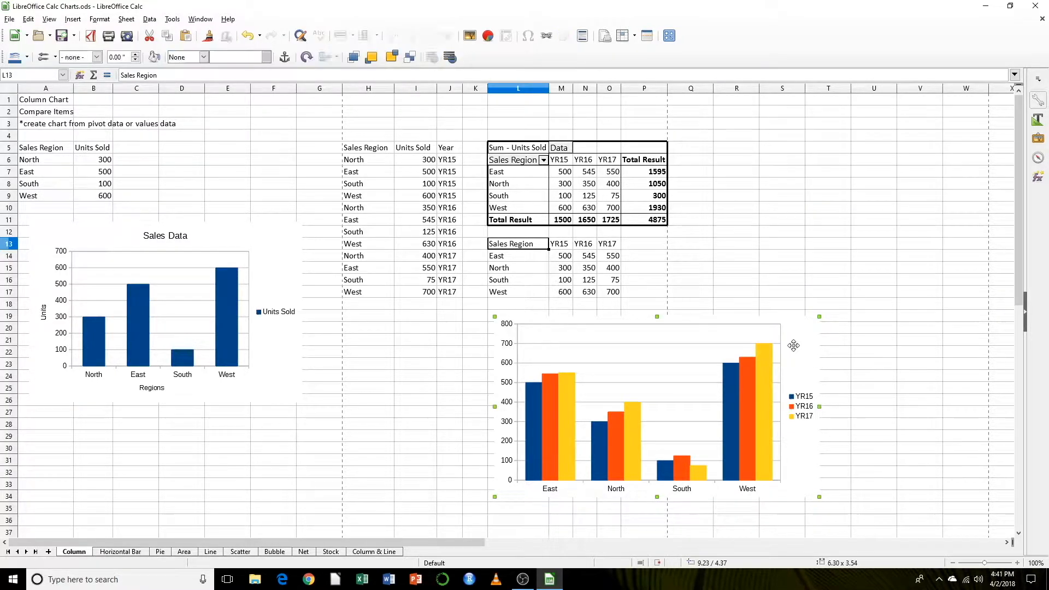
key("Delete")
Delete the existing pivot table and clear the plain values table in L13:O17.
right_click(587, 181)
left_click(615, 265)
left_click_drag(517, 244, 606, 293)
key("Delete")
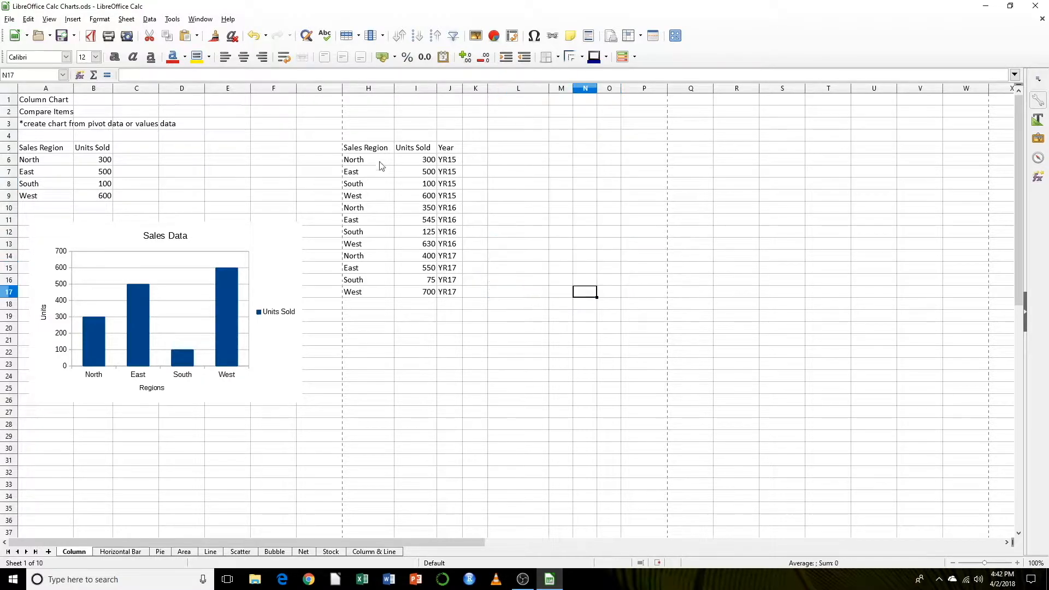
Set up a pivot table from H5:J17 with Year as column field, Units Sold as data field and Sales Region as row field.
left_click_drag(369, 148, 460, 299)
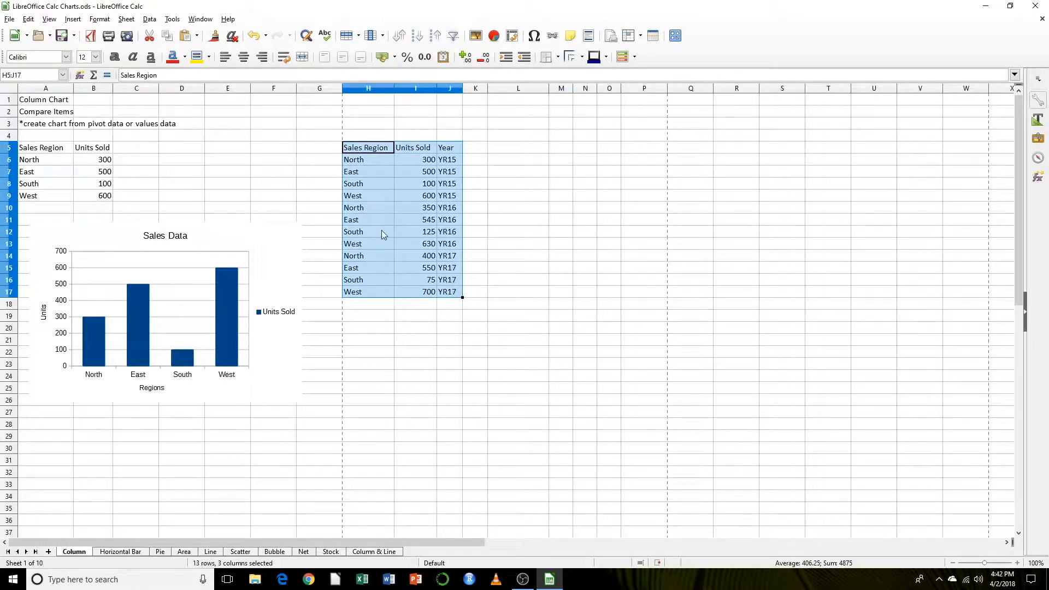
left_click(513, 37)
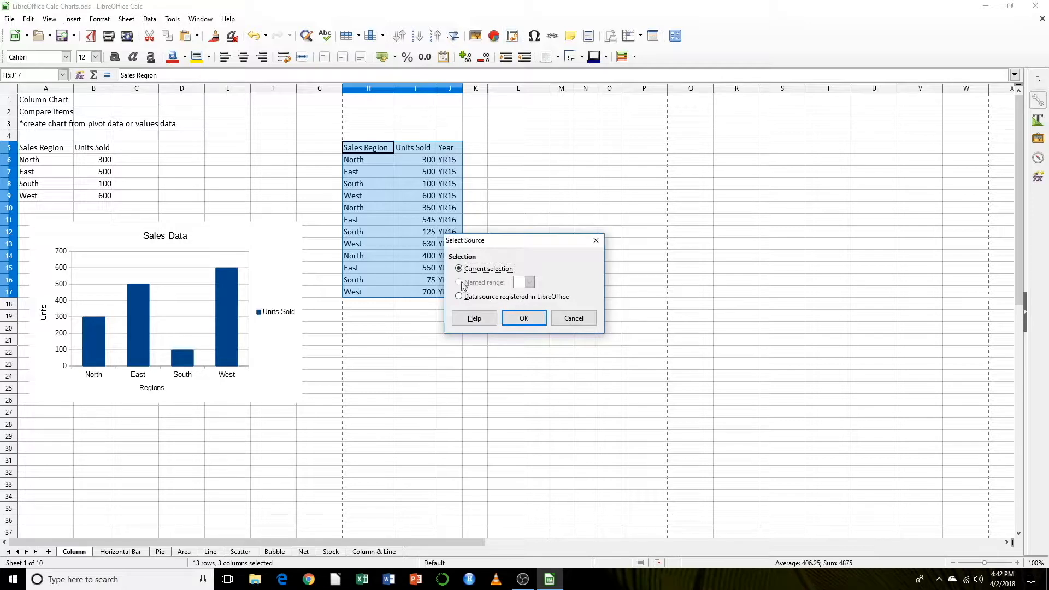
left_click(523, 320)
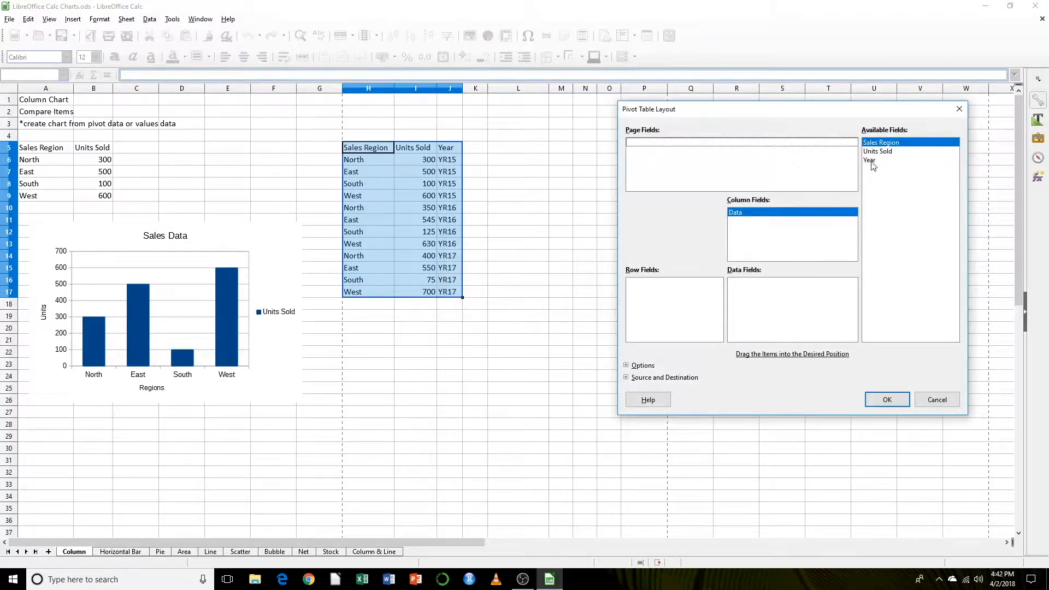
left_click_drag(872, 162, 763, 240)
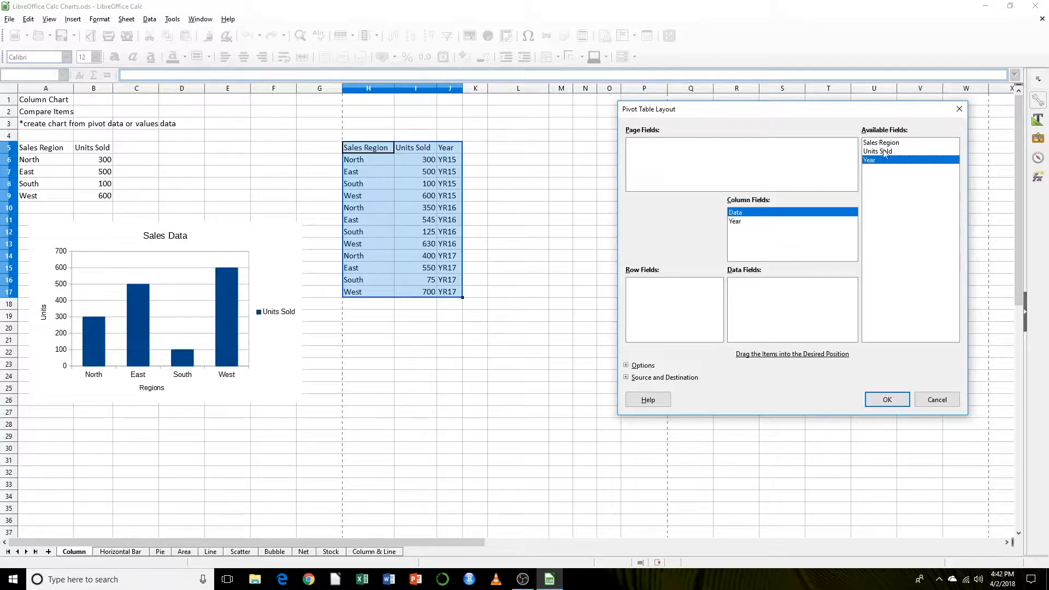
left_click_drag(886, 151, 775, 301)
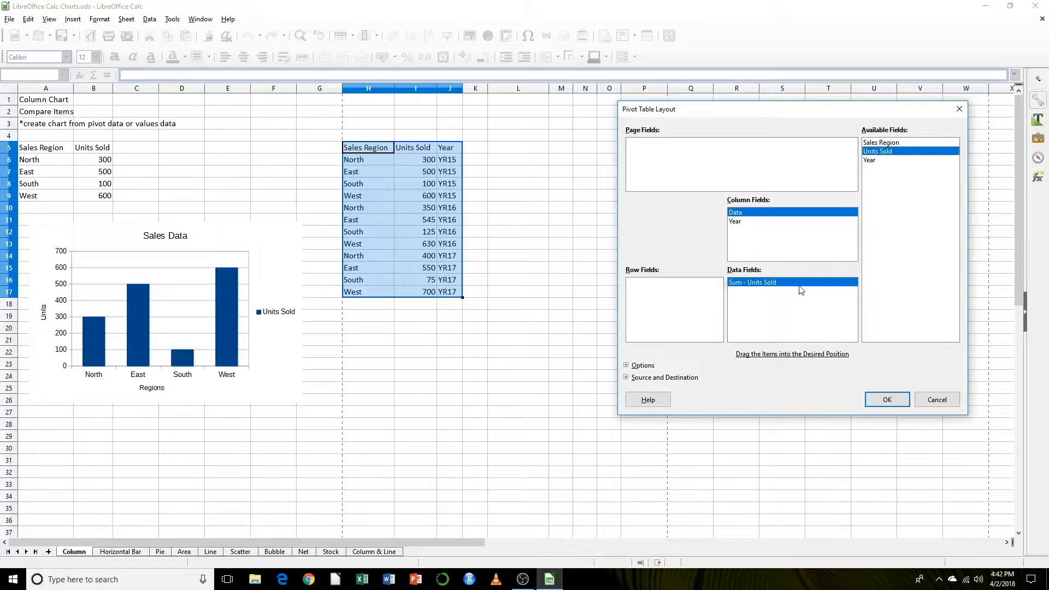
left_click_drag(888, 145, 655, 302)
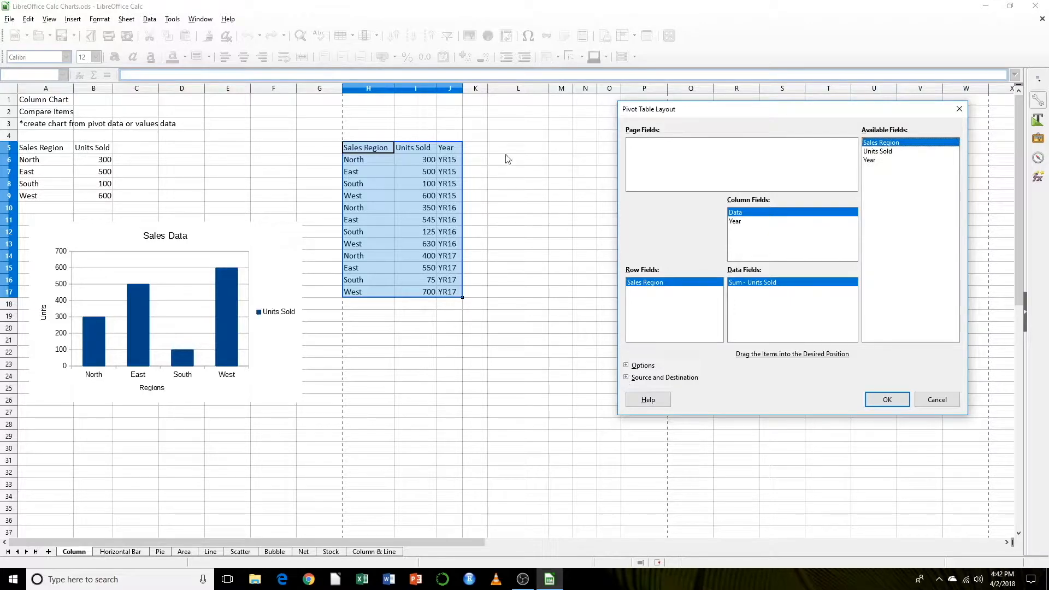
Set the pivot table's destination to cell L5 on the current sheet and create it.
left_click(626, 378)
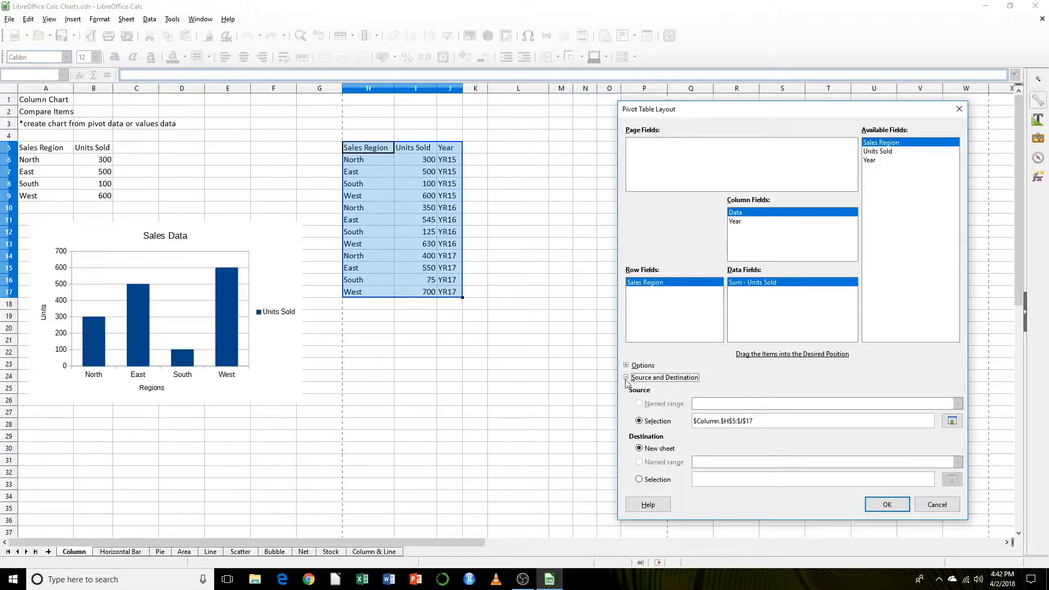
left_click(638, 480)
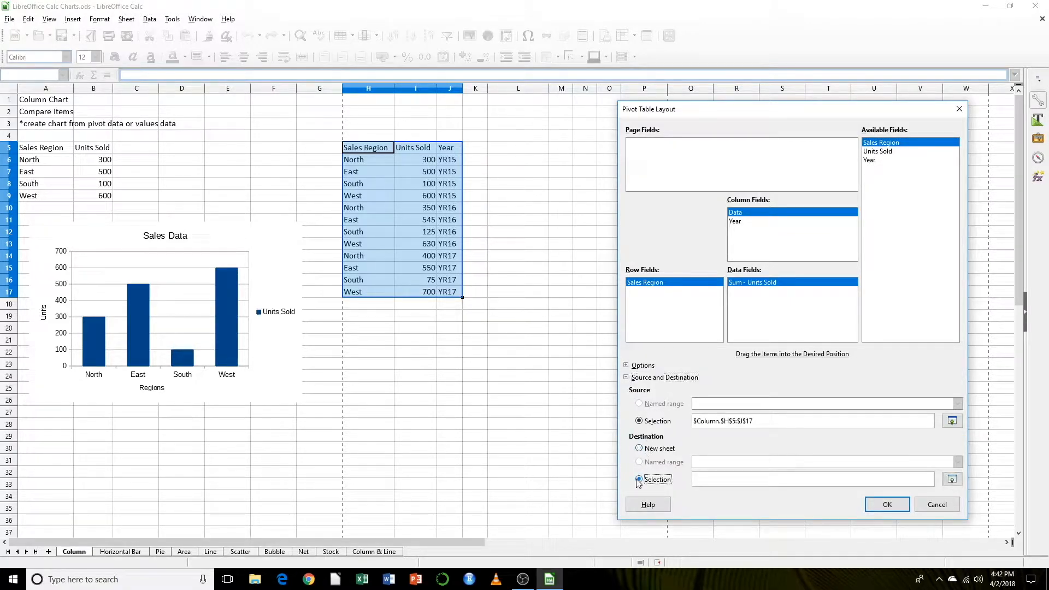
left_click(704, 481)
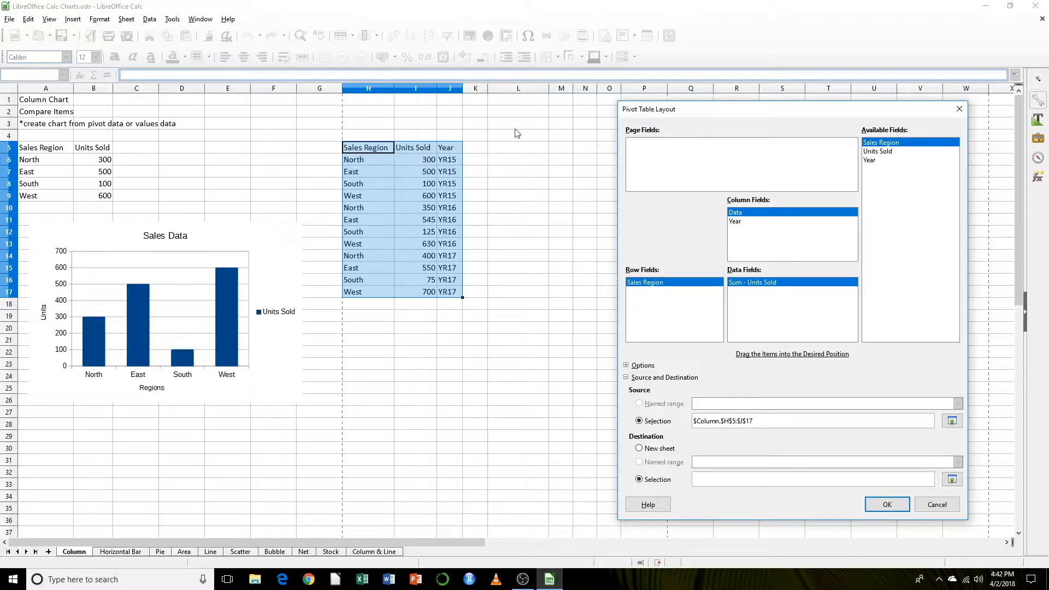
left_click(506, 152)
left_click(886, 505)
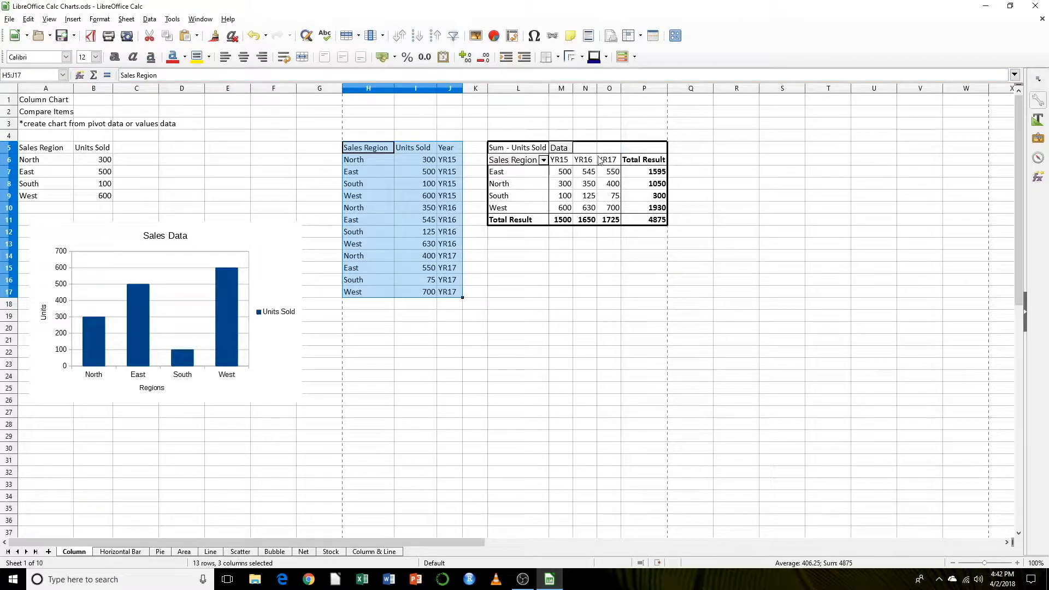
Insert a chart from pivot table range L6:O10, leaving out the totals.
left_click(567, 161)
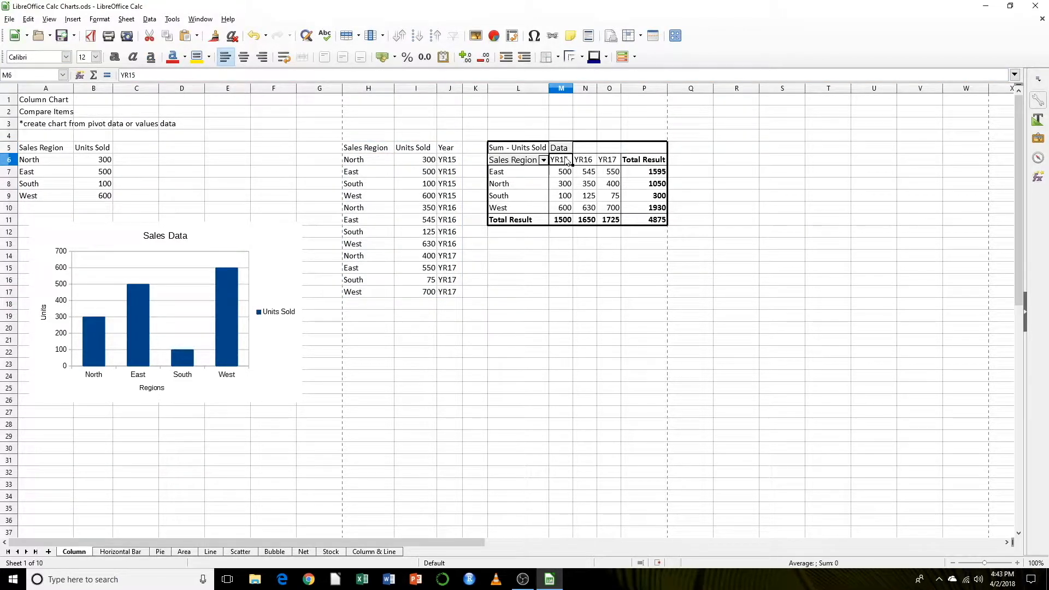
key("Left")
key("shift+Right")
key("shift+Right")
key("shift+Right")
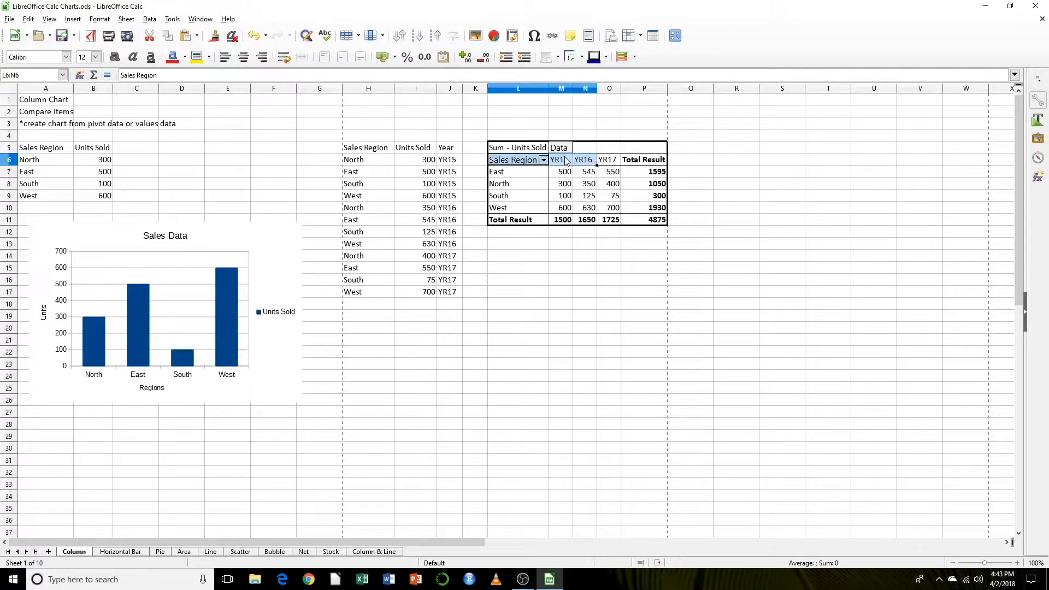
key("shift+Down")
key("shift+Down")
key("shift+Down")
key("shift+Down")
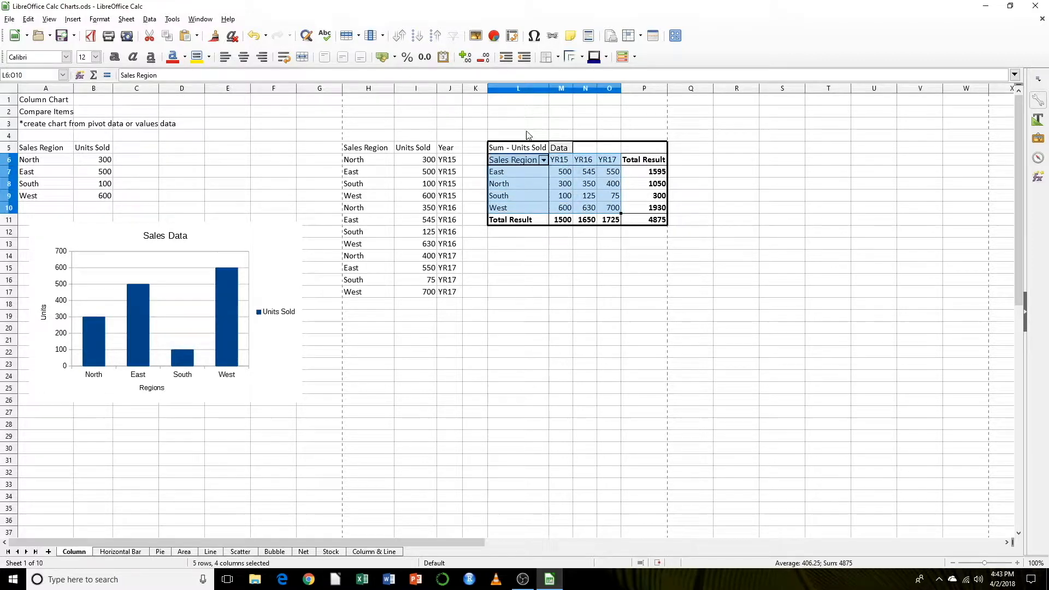
left_click(495, 37)
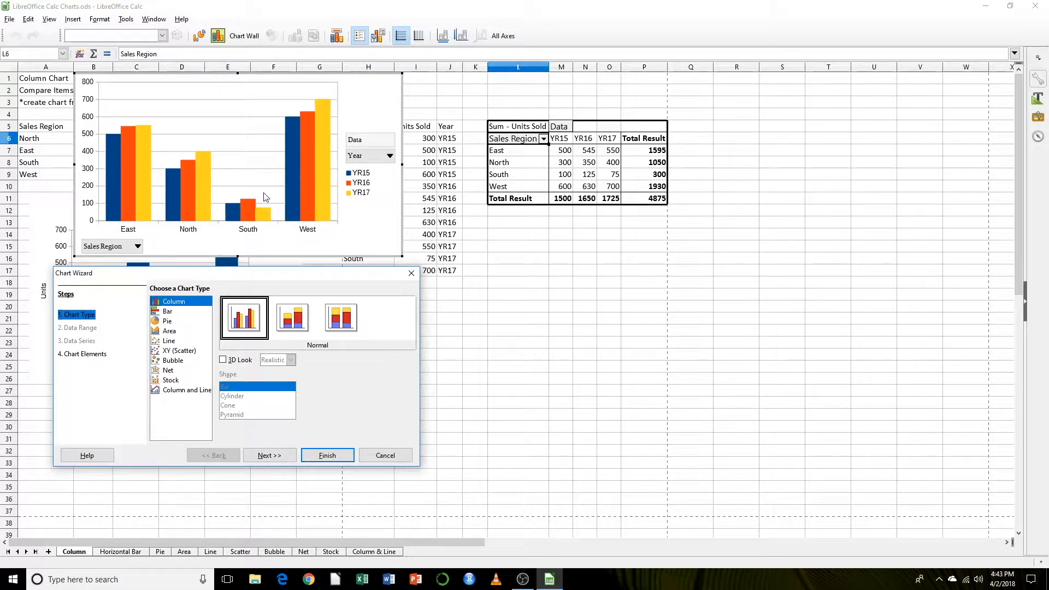
Keep the normal column type and title the pivot chart "Sales Data", with X axis "Regions" and Y axis "Units Sold".
left_click(268, 459)
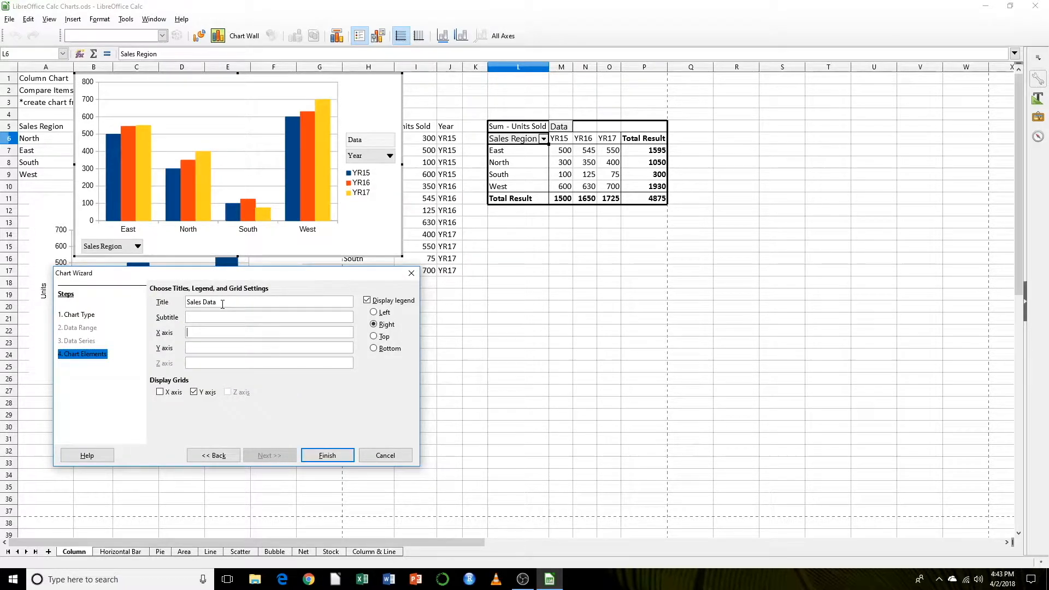
key("Tab")
key("Tab")
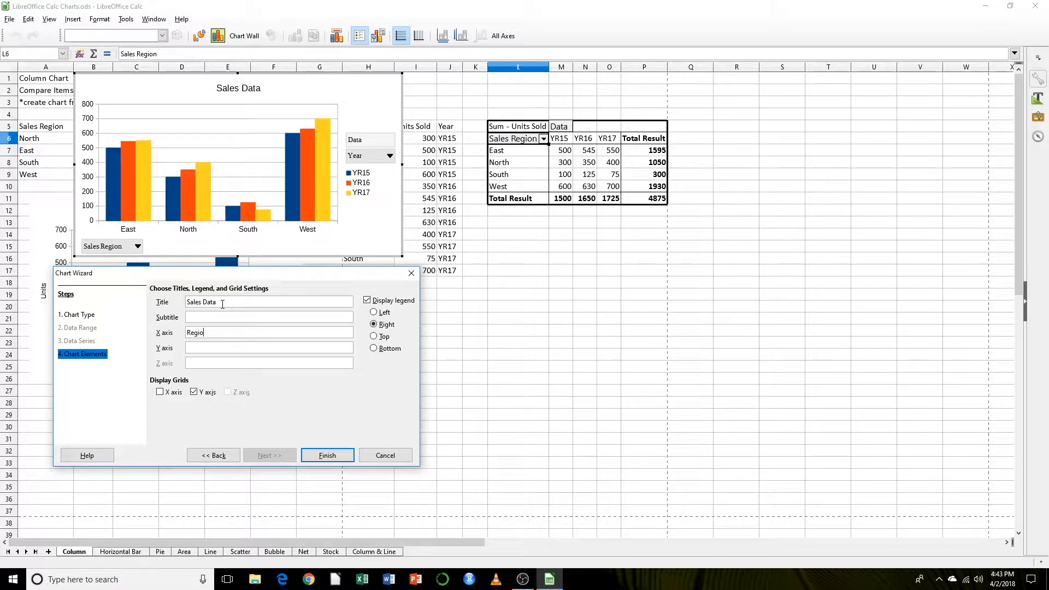
key("Tab")
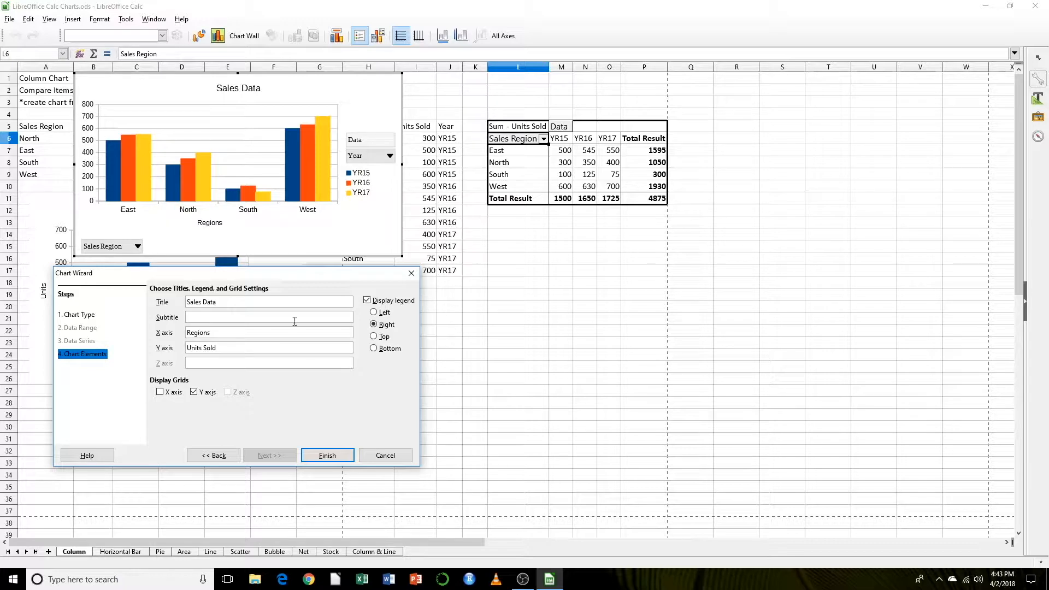
Finish the pivot chart and move it beside the pivot table, over columns Q to V, clear of the data.
left_click(329, 456)
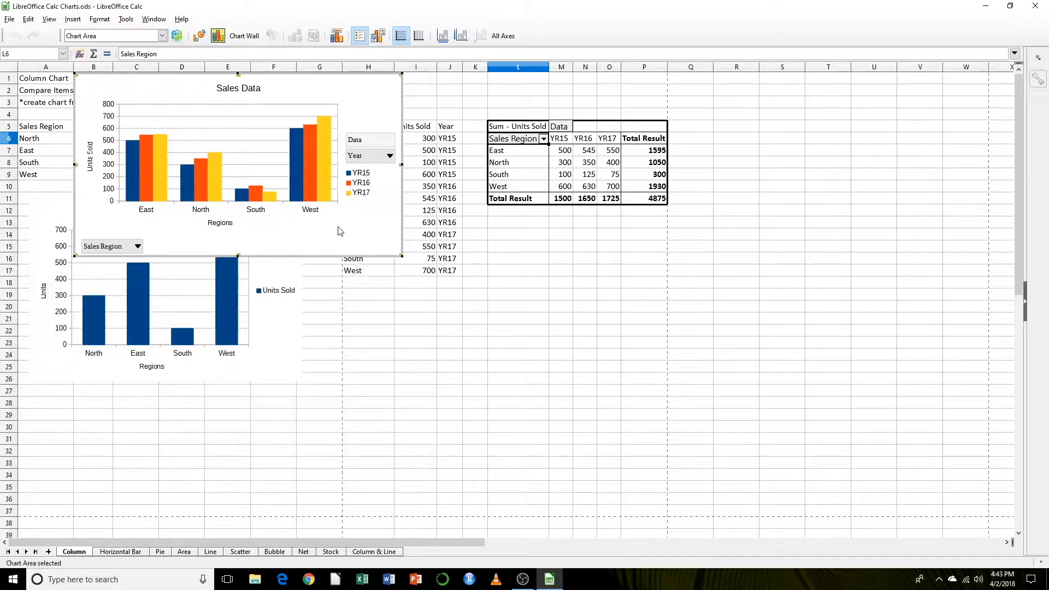
left_click(319, 330)
left_click_drag(345, 241, 906, 241)
left_click_drag(820, 251, 821, 274)
left_click_drag(637, 207, 674, 208)
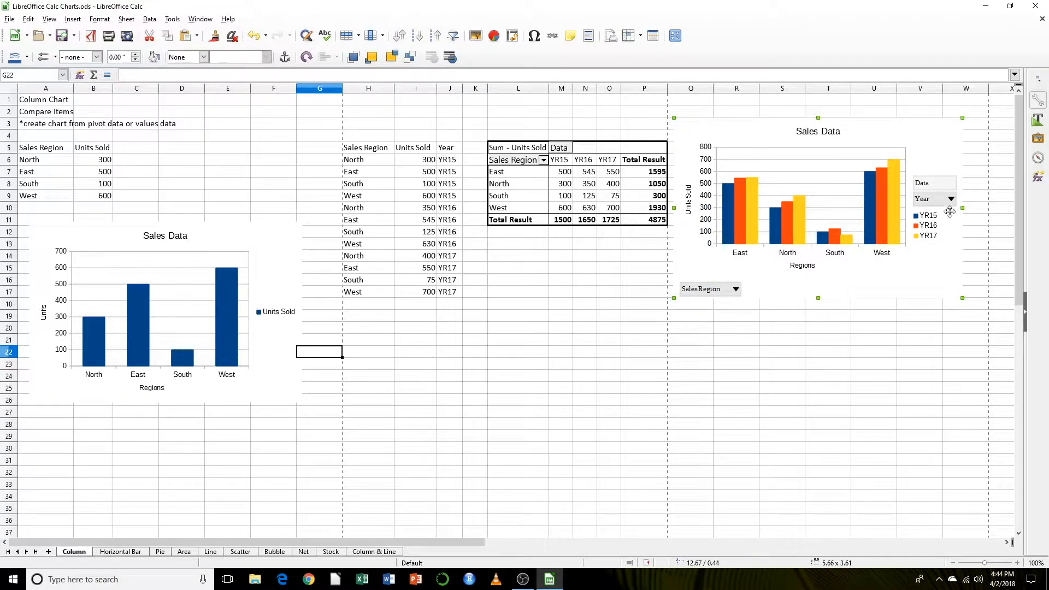
left_click(913, 338)
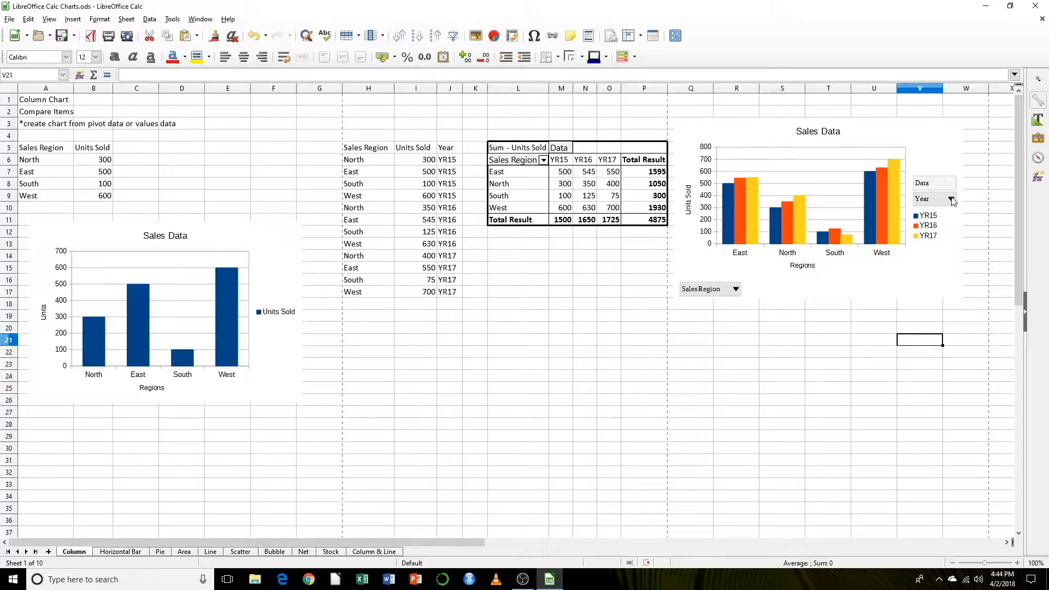
Filter the pivot chart by Year to leave out YR16.
double_click(948, 241)
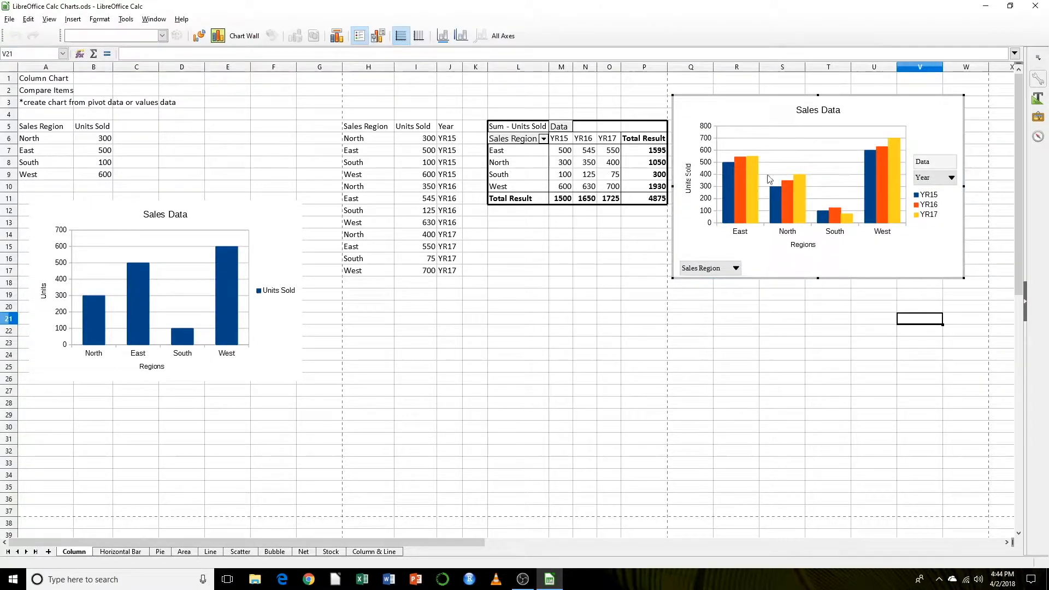
left_click(950, 178)
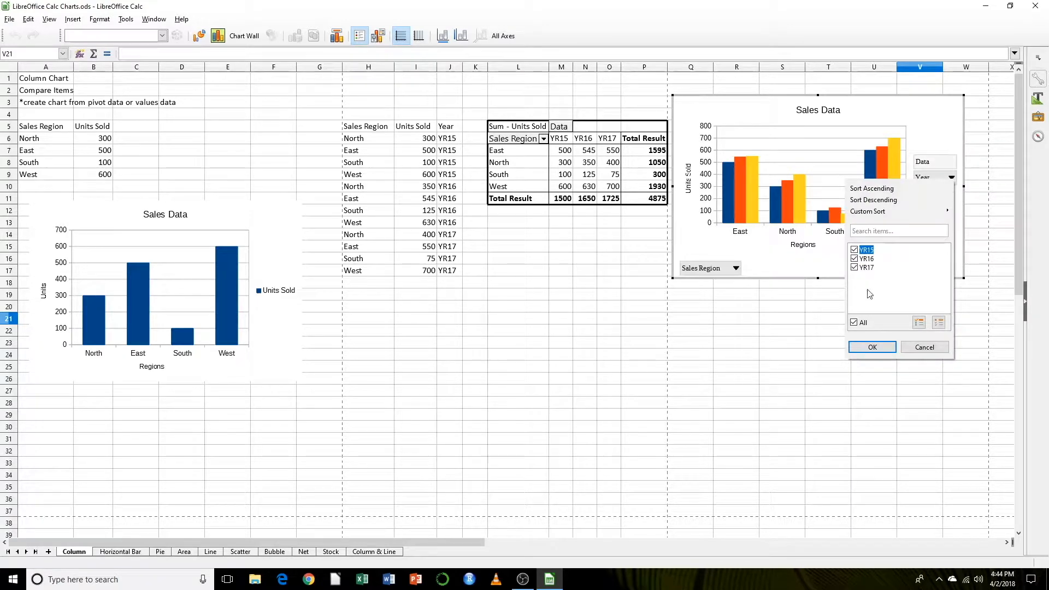
left_click(854, 259)
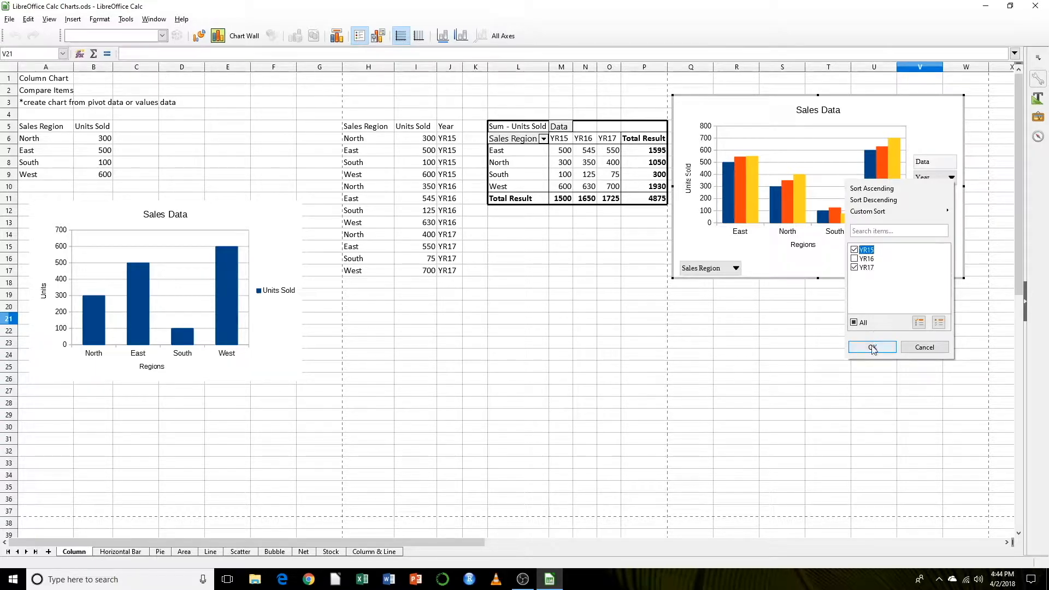
left_click(872, 347)
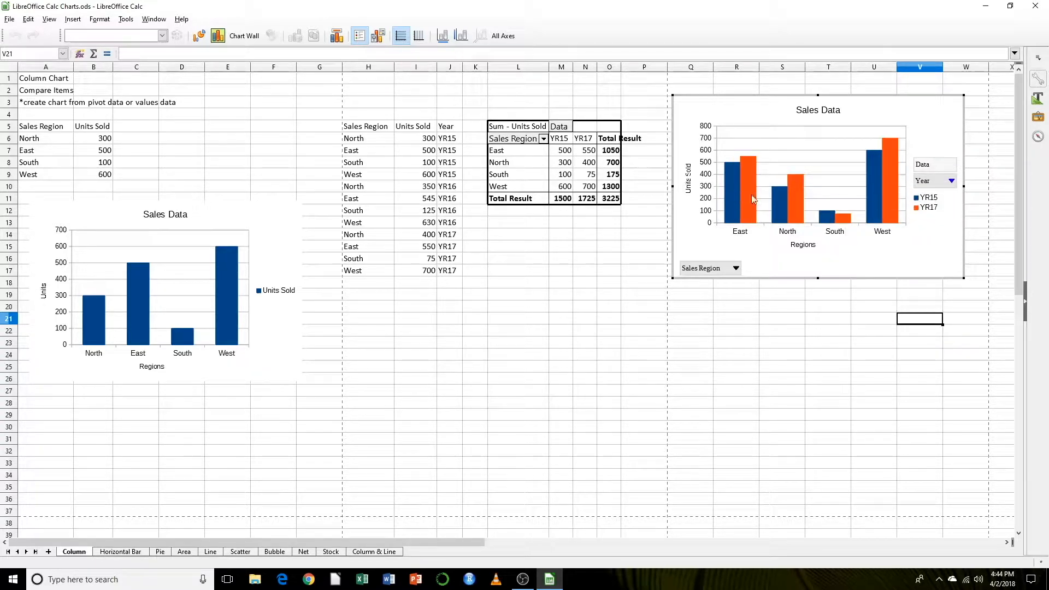
Include YR16 again in the pivot chart's Year filter.
left_click(951, 180)
left_click(854, 259)
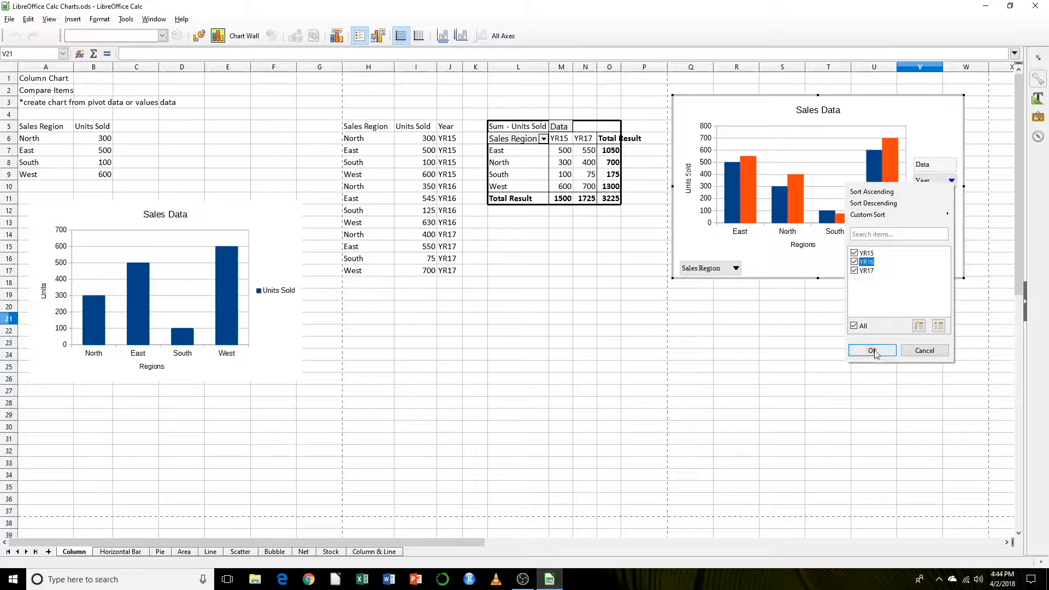
left_click(871, 347)
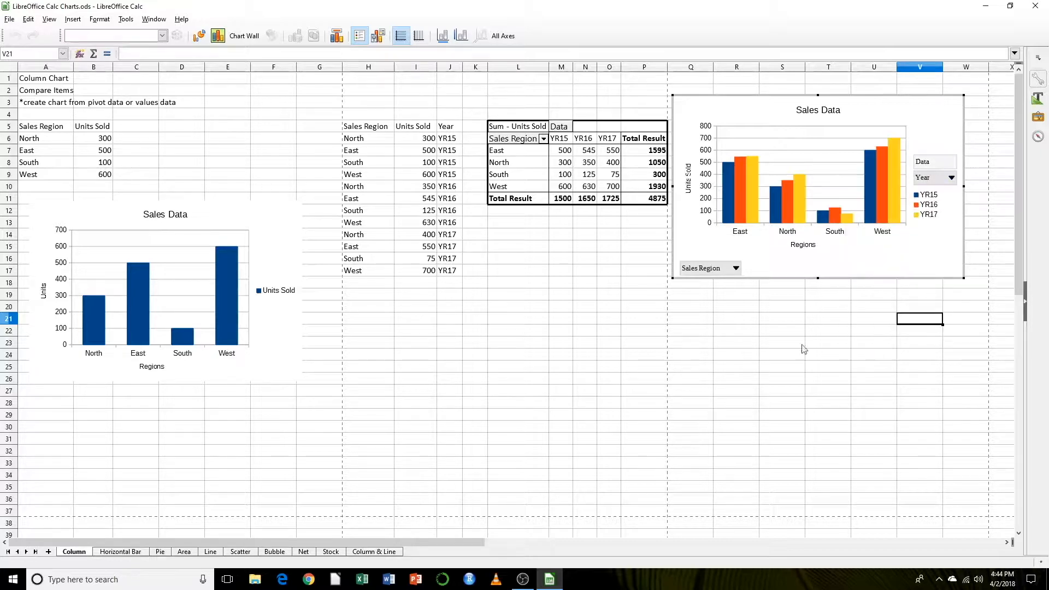
Filter the pivot chart by Sales Region to leave out North and South.
left_click(735, 268)
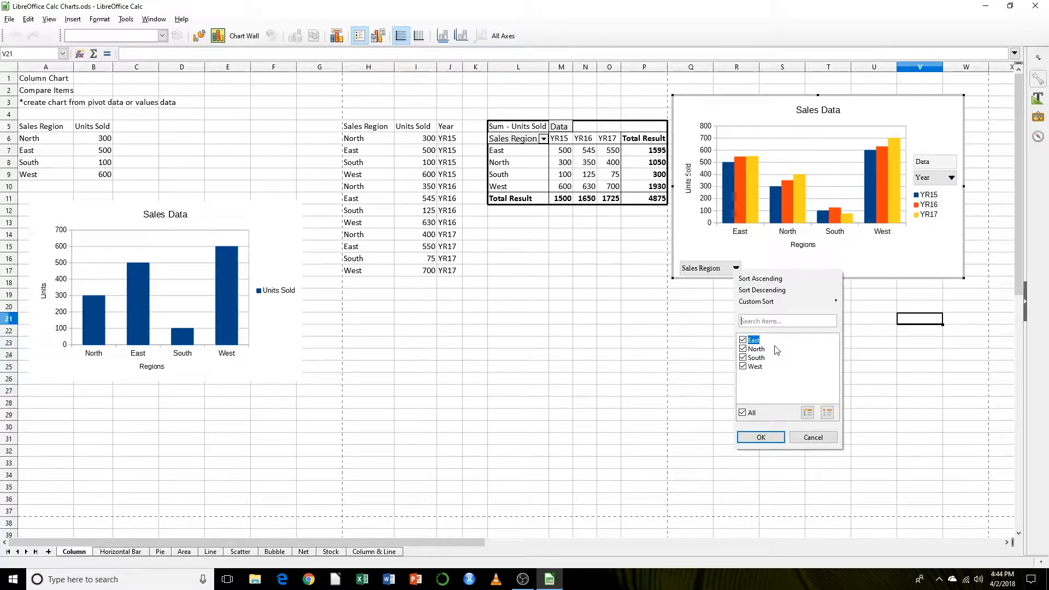
left_click(743, 358)
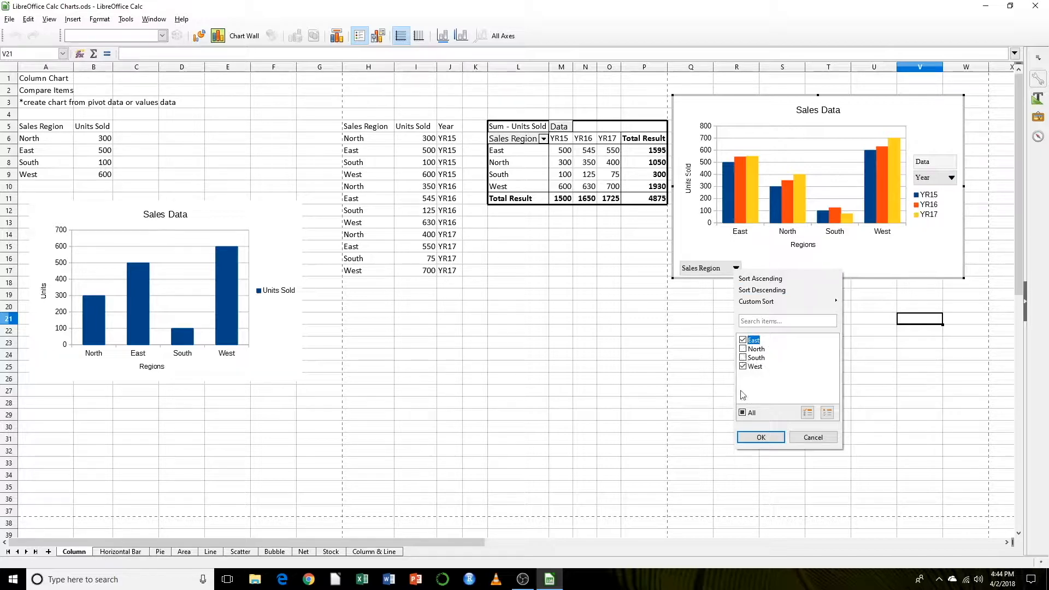
left_click(760, 437)
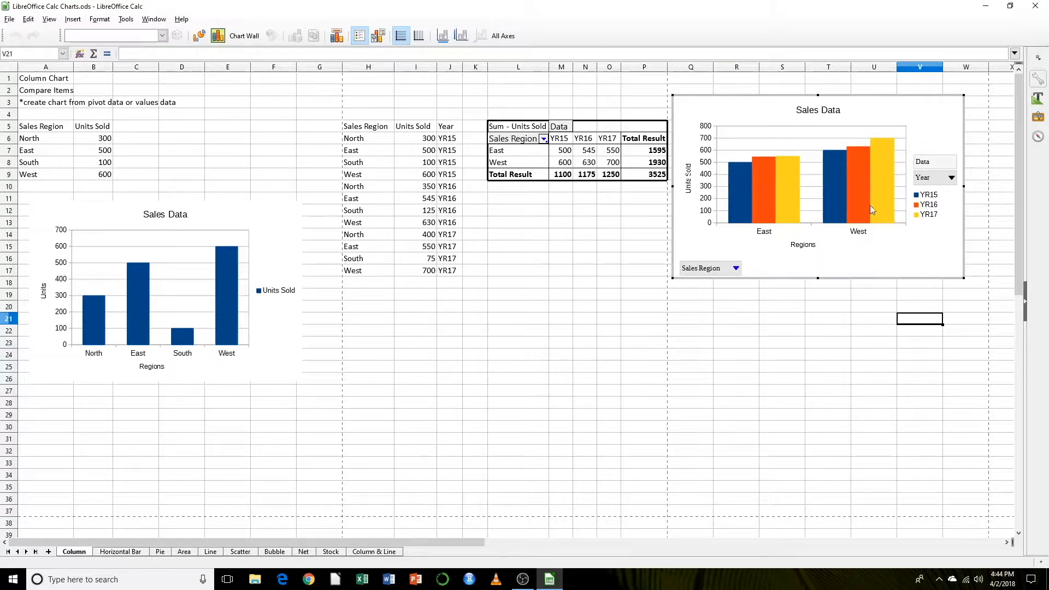
Include the North and South regions again in the pivot chart's Sales Region filter.
left_click(736, 268)
left_click(742, 349)
left_click(760, 436)
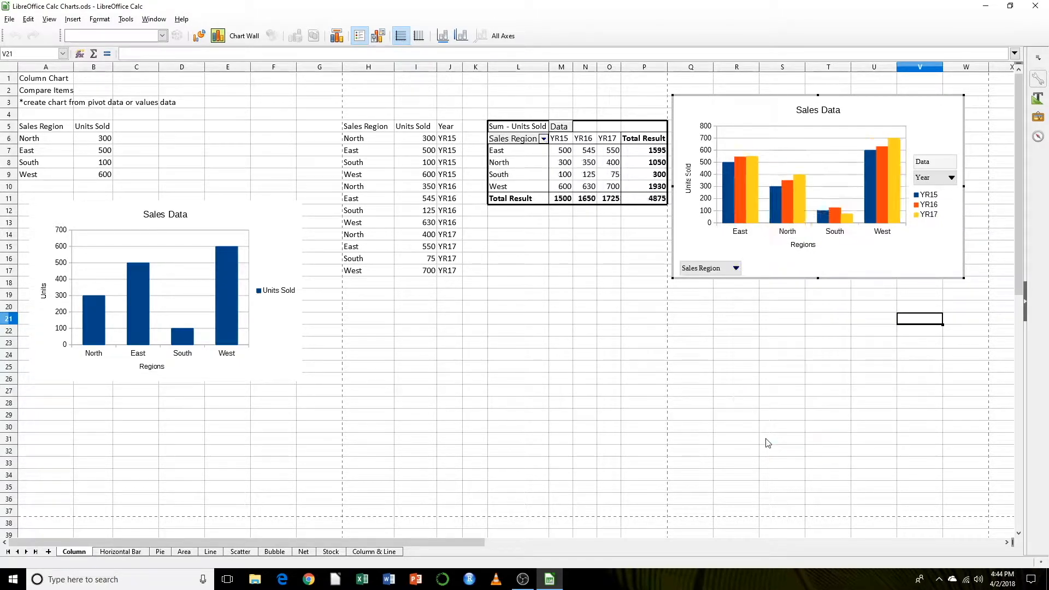
left_click(721, 112)
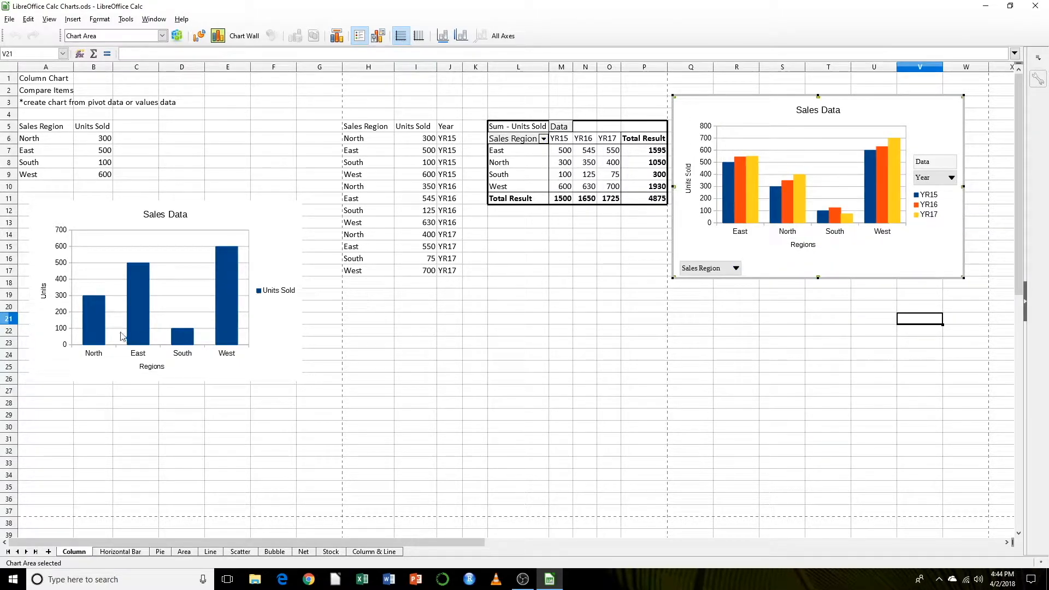
left_click(236, 221)
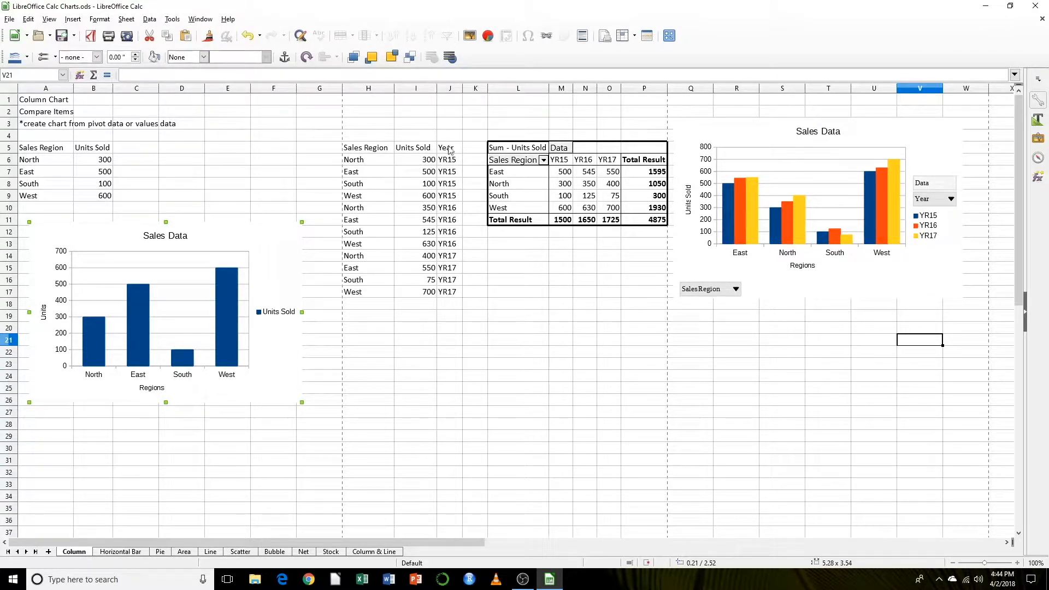
left_click(451, 89)
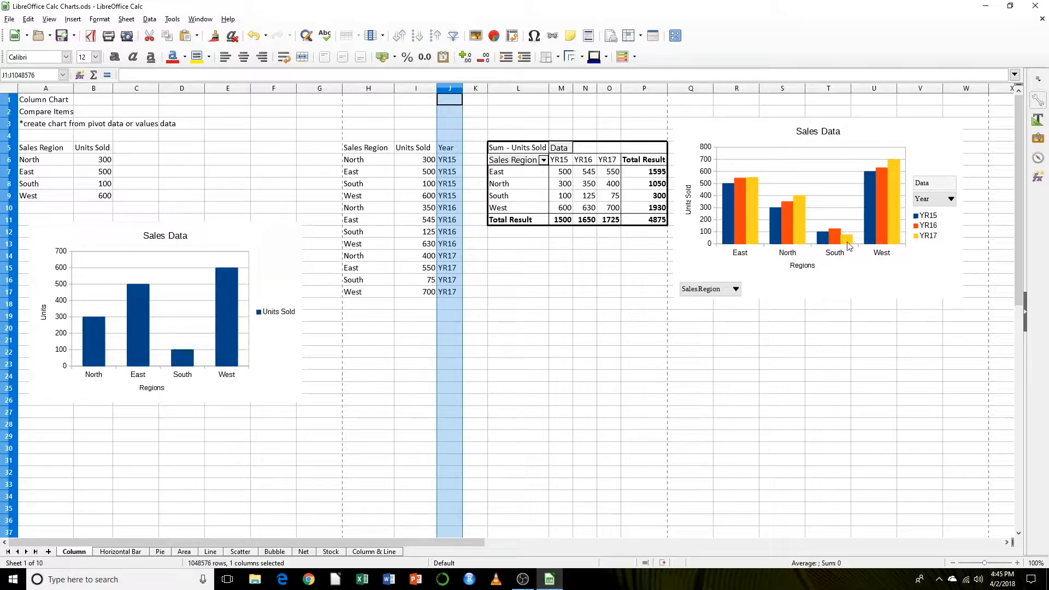
left_click(835, 281)
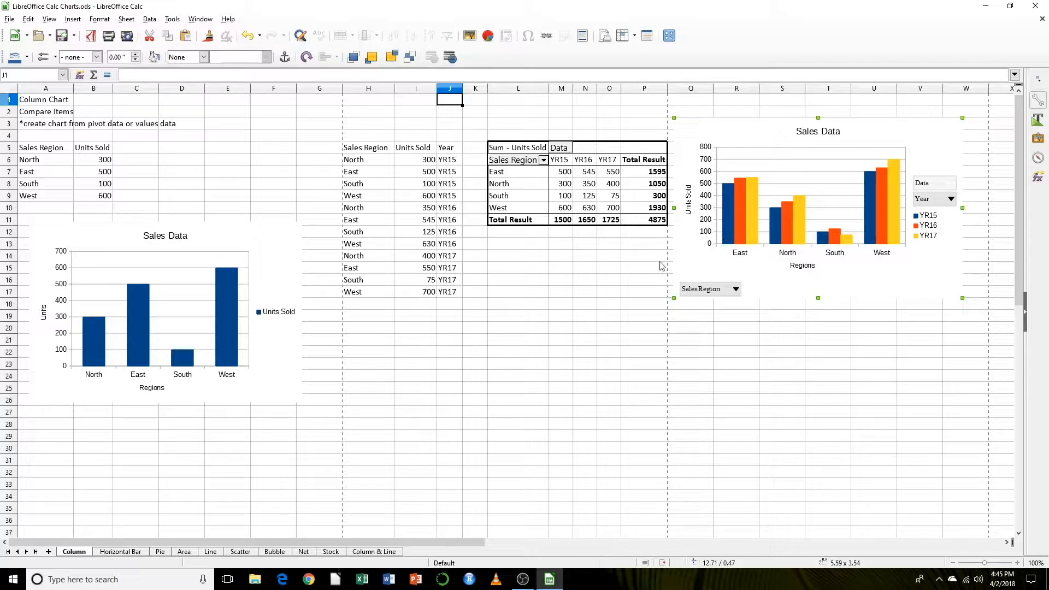
Copy the pivot table range L6:O10, leaving out the totals.
left_click(561, 160)
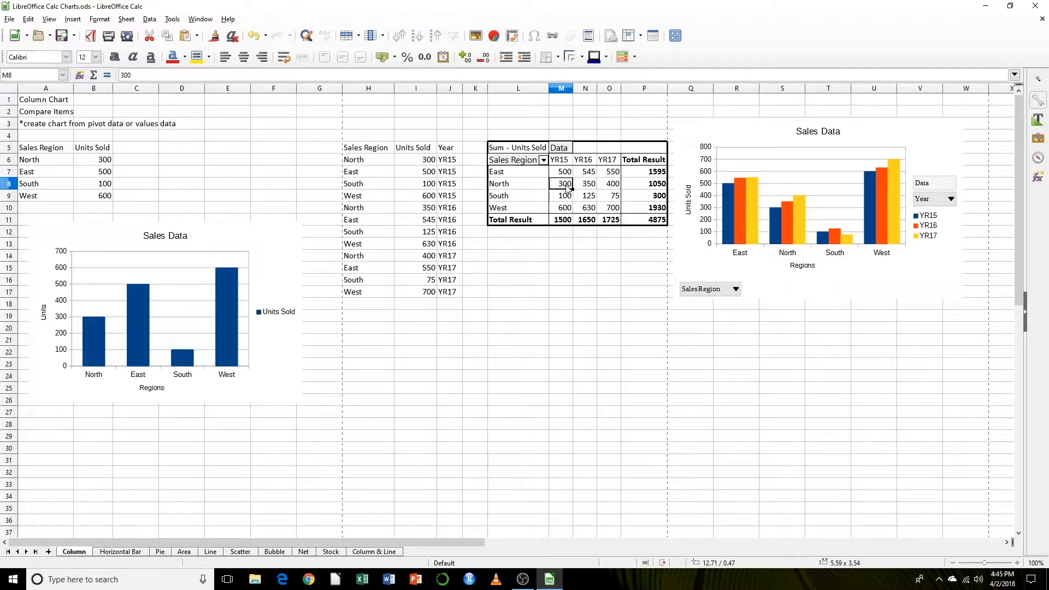
key("Left")
key("shift+Right")
key("shift+Right")
key("shift+Right")
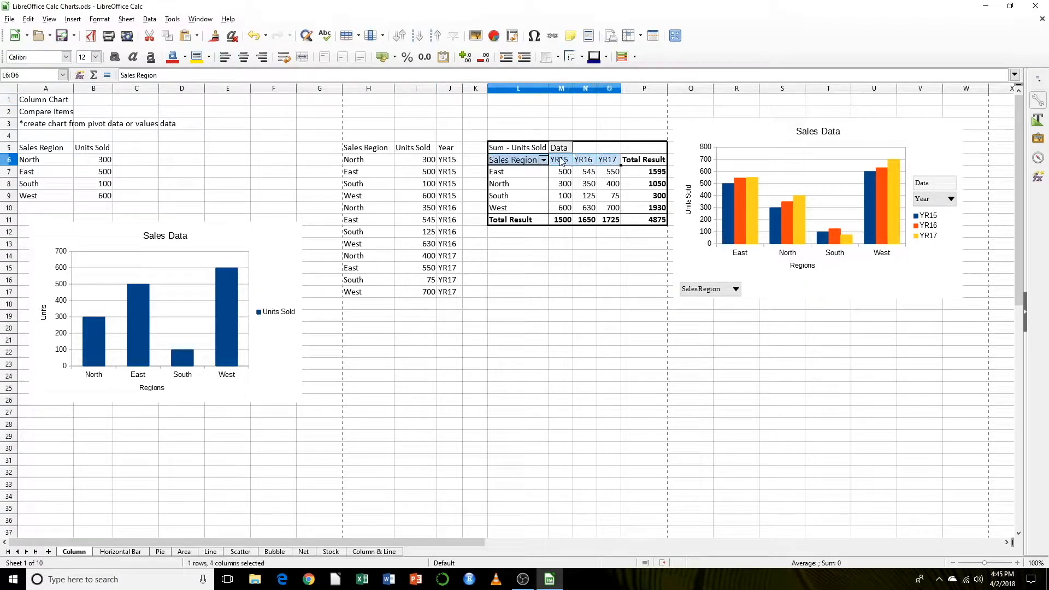
key("shift+Down")
key("shift+Down")
key("shift+Down")
key("shift+Down")
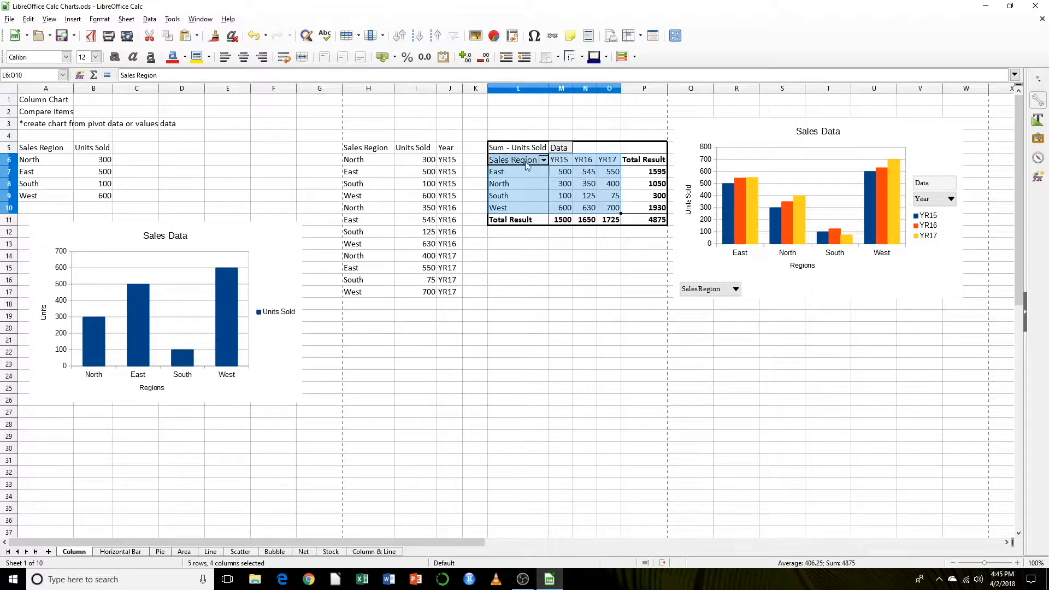
right_click(530, 180)
left_click(550, 201)
Paste the copied pivot data at cell L13 as values only.
right_click(511, 247)
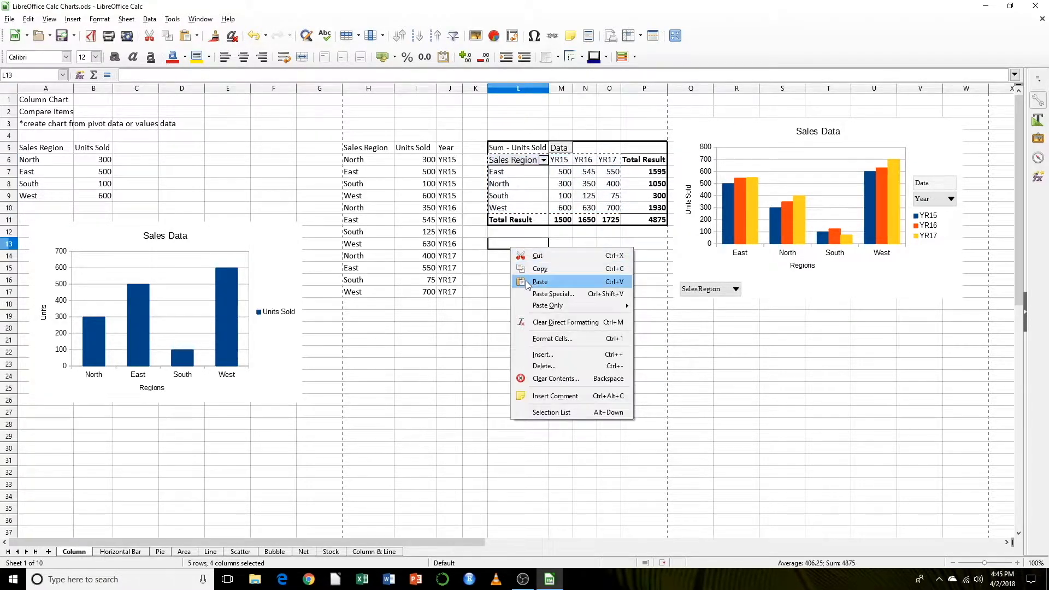
left_click(551, 294)
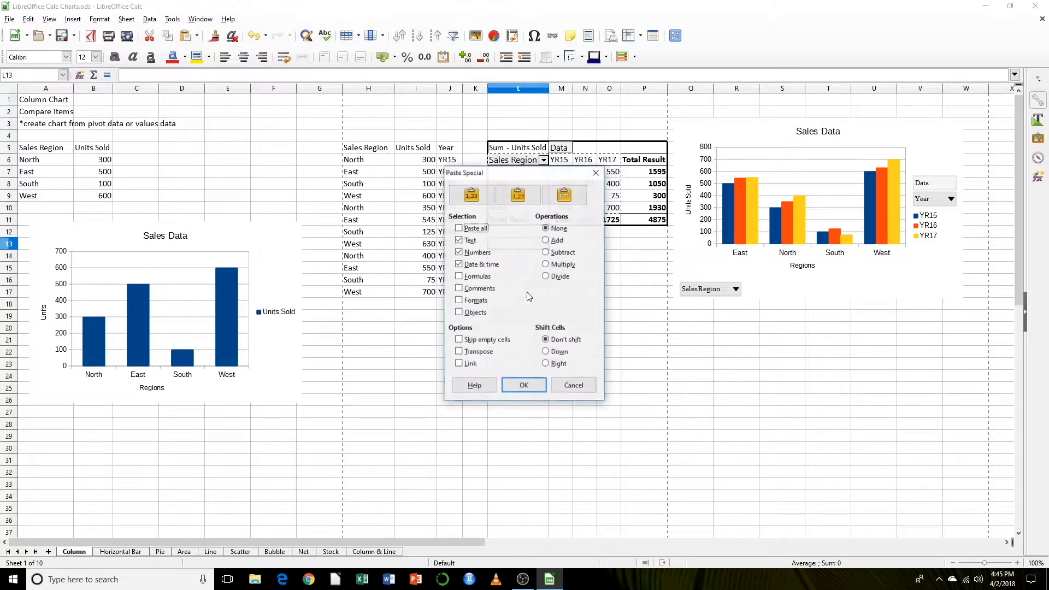
left_click(471, 195)
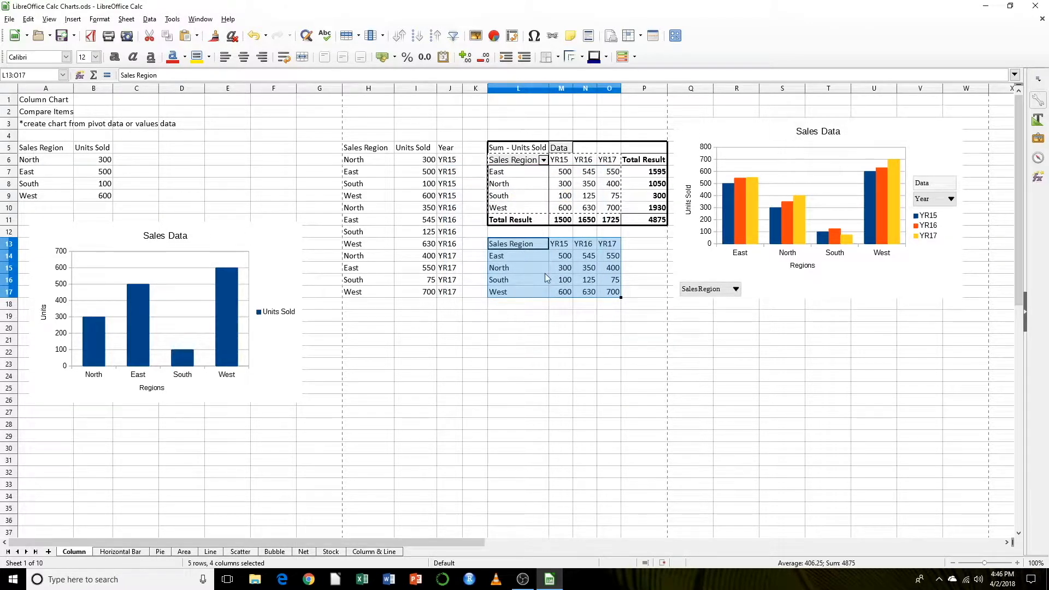
Insert a normal column chart from the pasted values in L13:O17 and place it below that data.
left_click(493, 36)
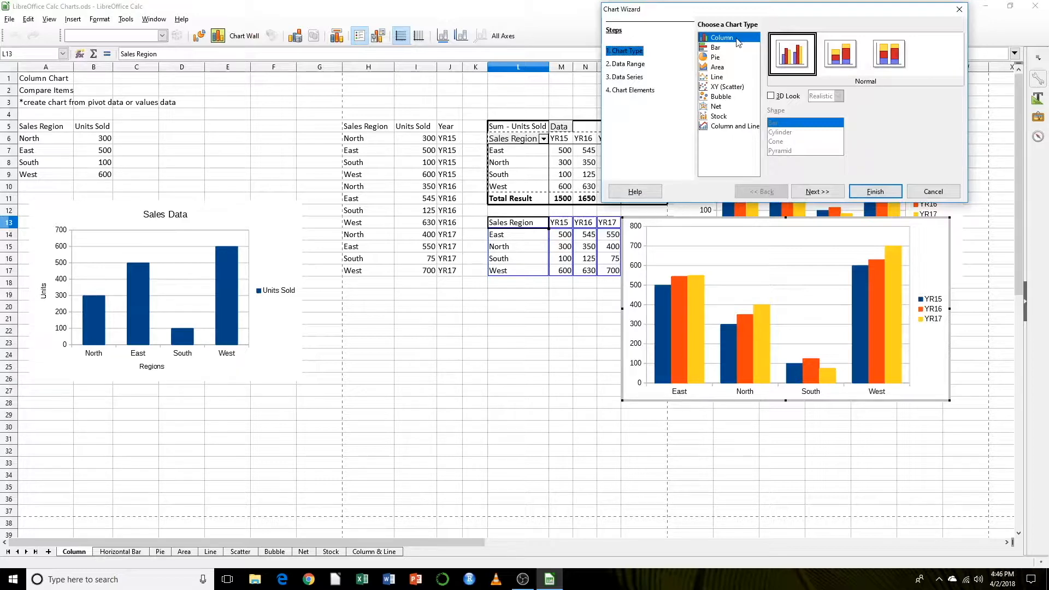
left_click(851, 189)
left_click(874, 486)
left_click_drag(923, 259, 786, 366)
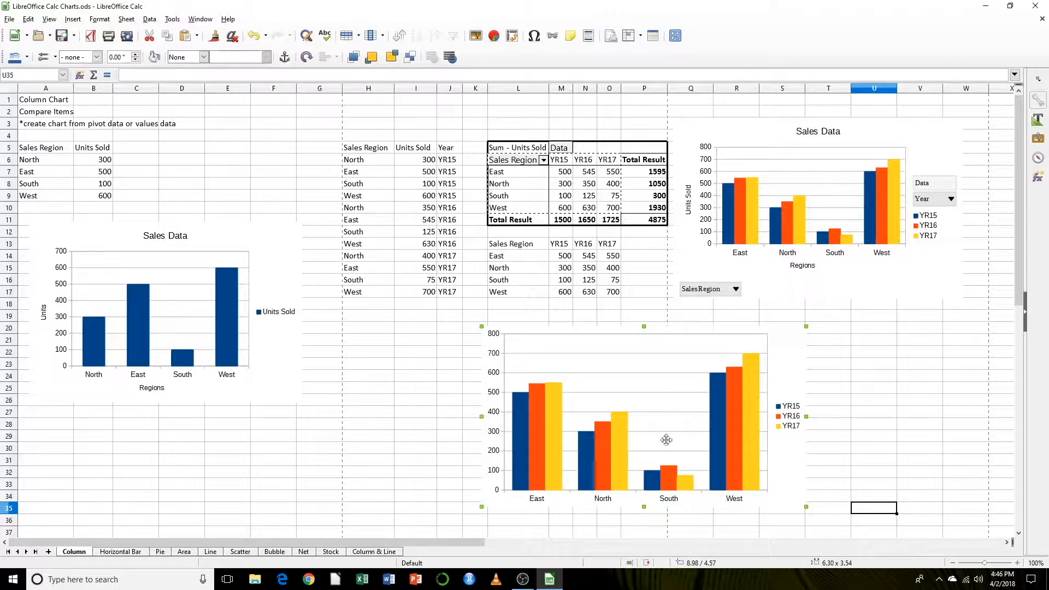
left_click(795, 268)
left_click(776, 350)
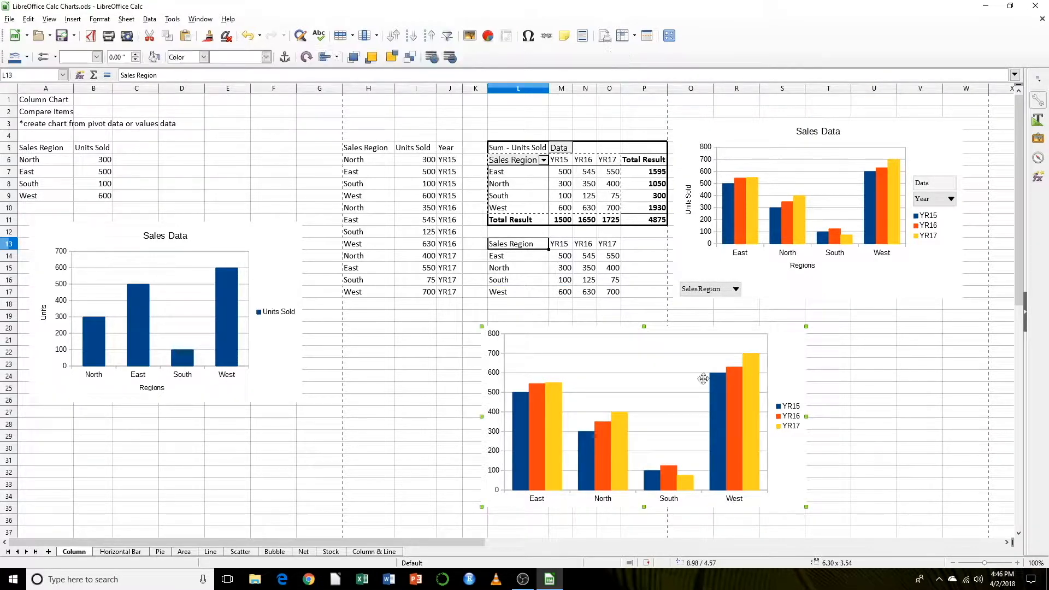
left_click_drag(524, 246, 607, 302)
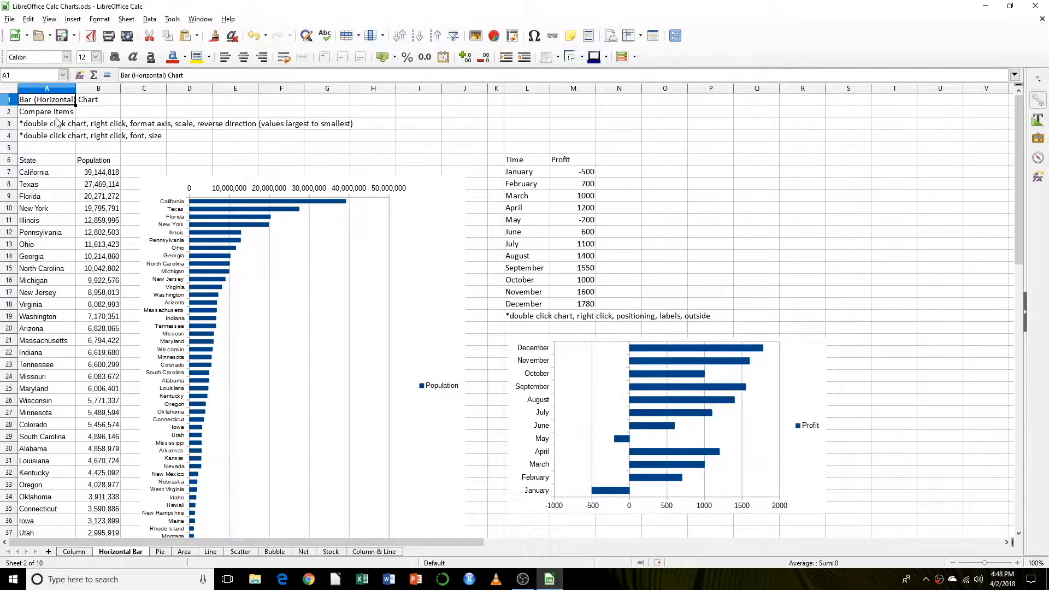
left_click_drag(38, 159, 104, 159)
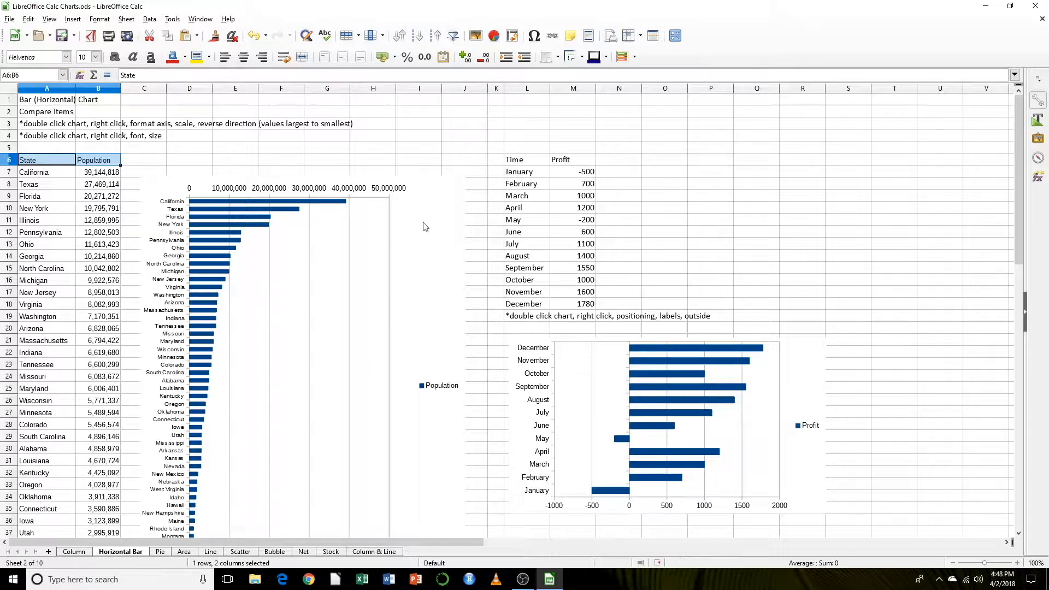
left_click(379, 218)
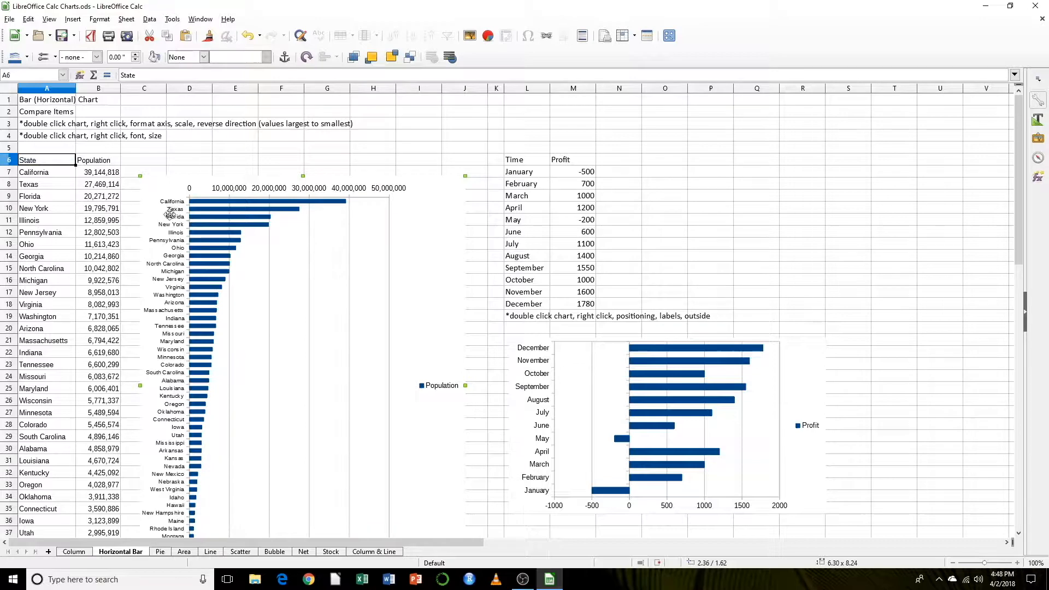
scroll(173, 266, "down", 3)
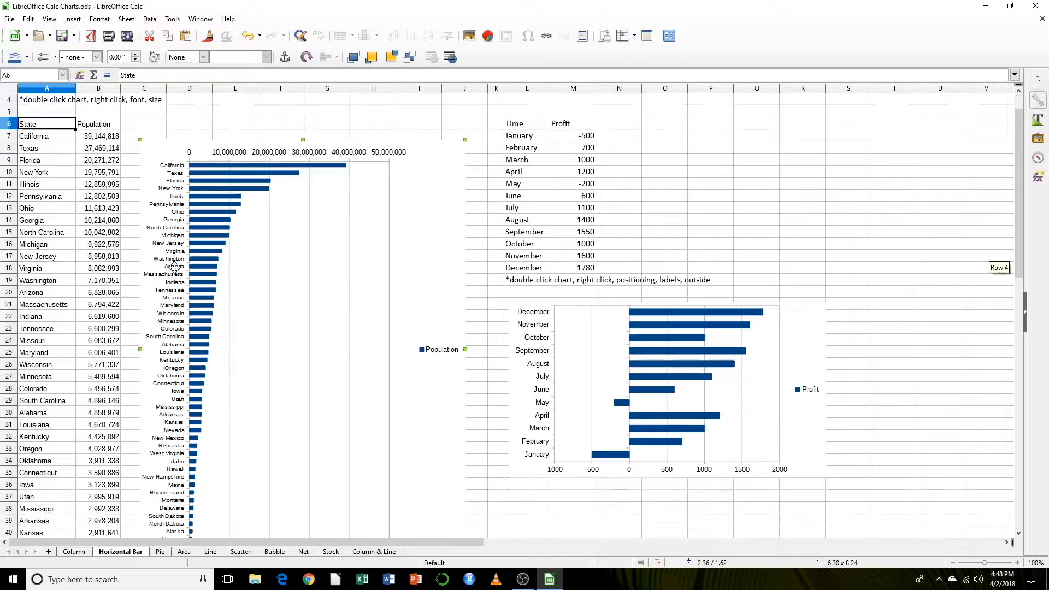
scroll(174, 267, "up", 3)
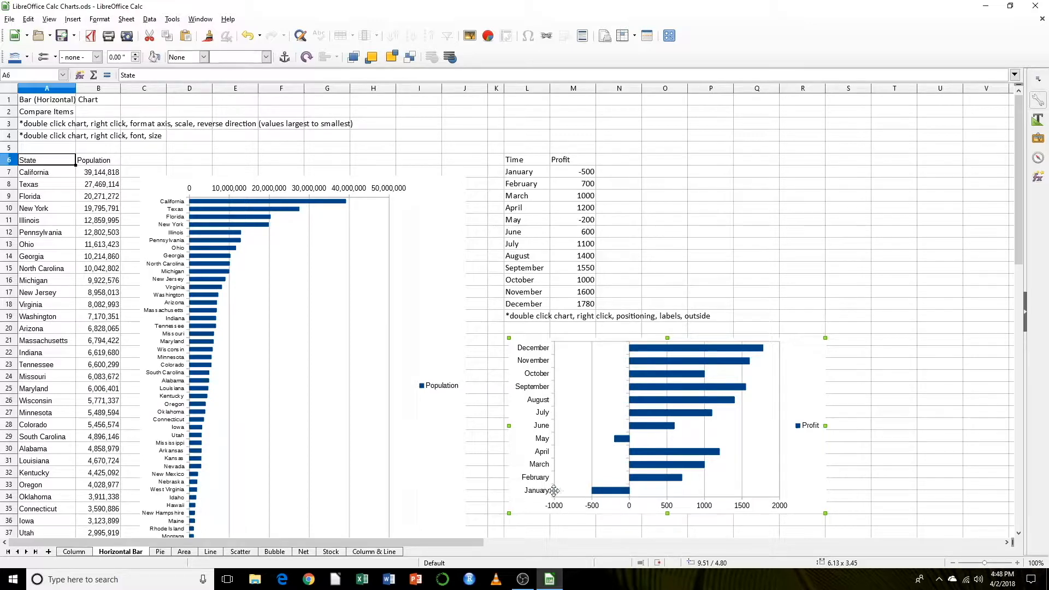
Delete the existing state population bar chart from the Horizontal Bar sheet.
left_click(425, 226)
key("Delete")
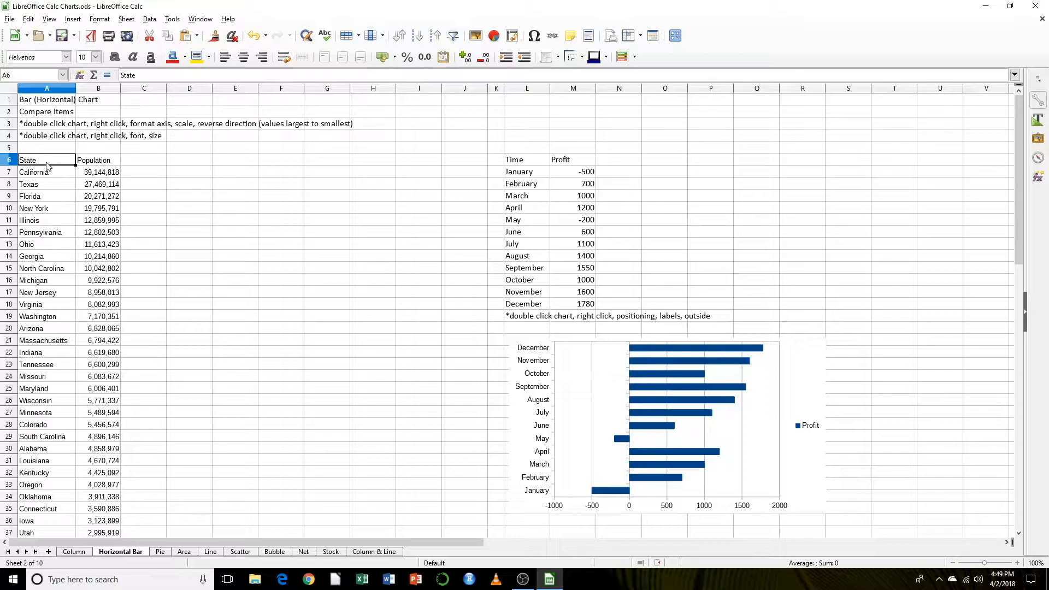
Start a normal horizontal bar chart from the state population data in A6:B56, keeping the suggested data range settings.
left_click(495, 38)
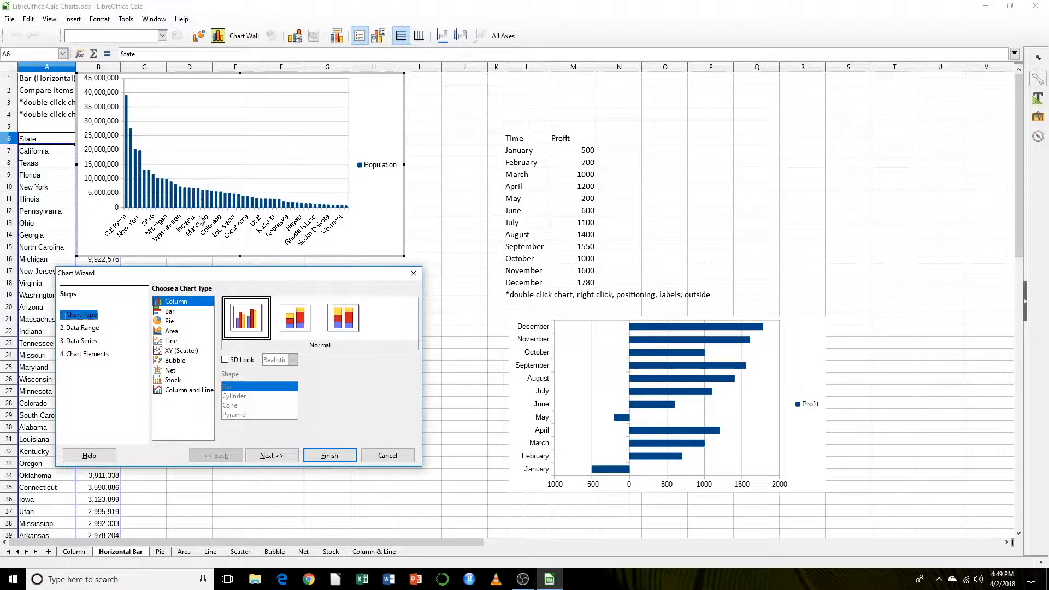
left_click(177, 313)
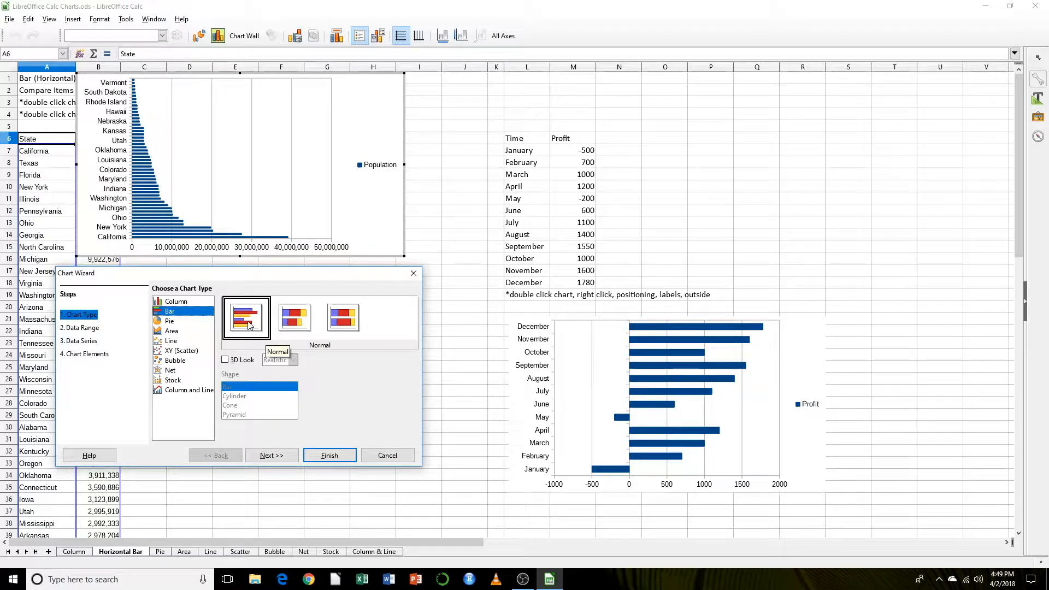
left_click(265, 457)
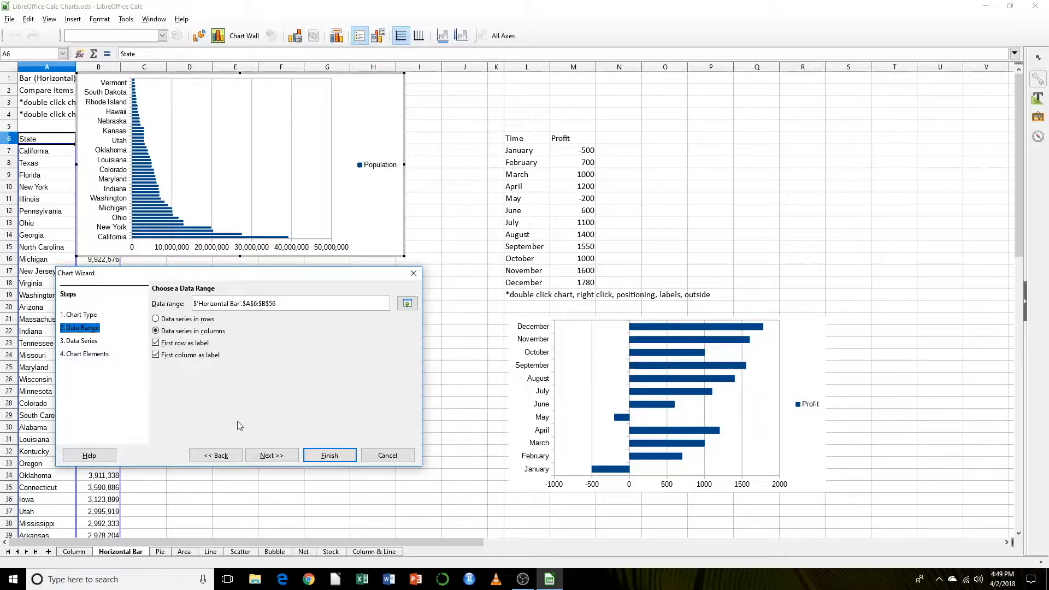
left_click(264, 456)
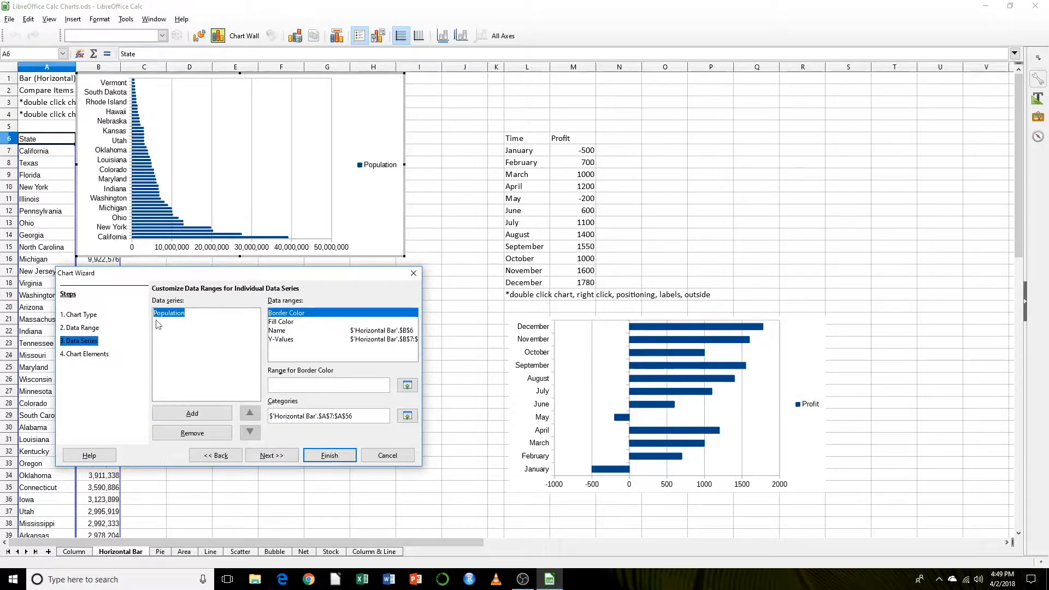
Title the chart "Pop by State", label the X axis "States" and the Y axis "Population", and finish creating it.
left_click(267, 458)
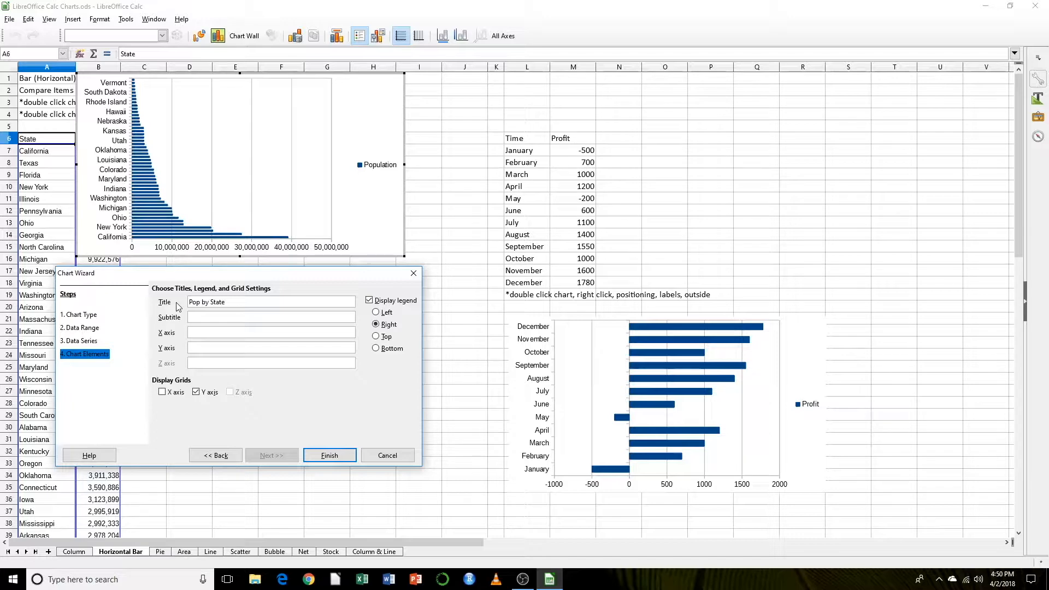
key("Tab")
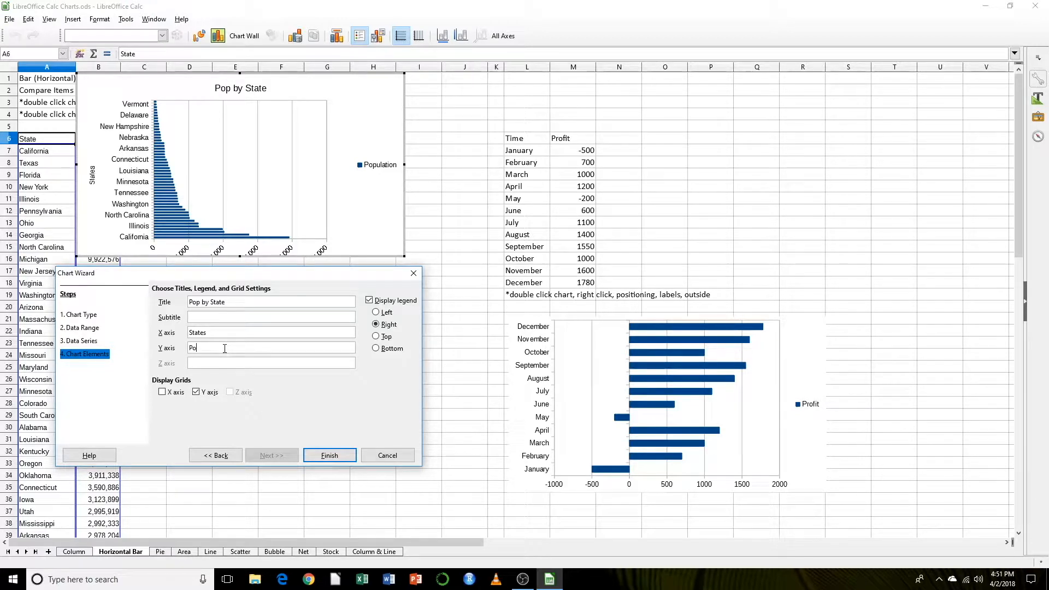
type("n")
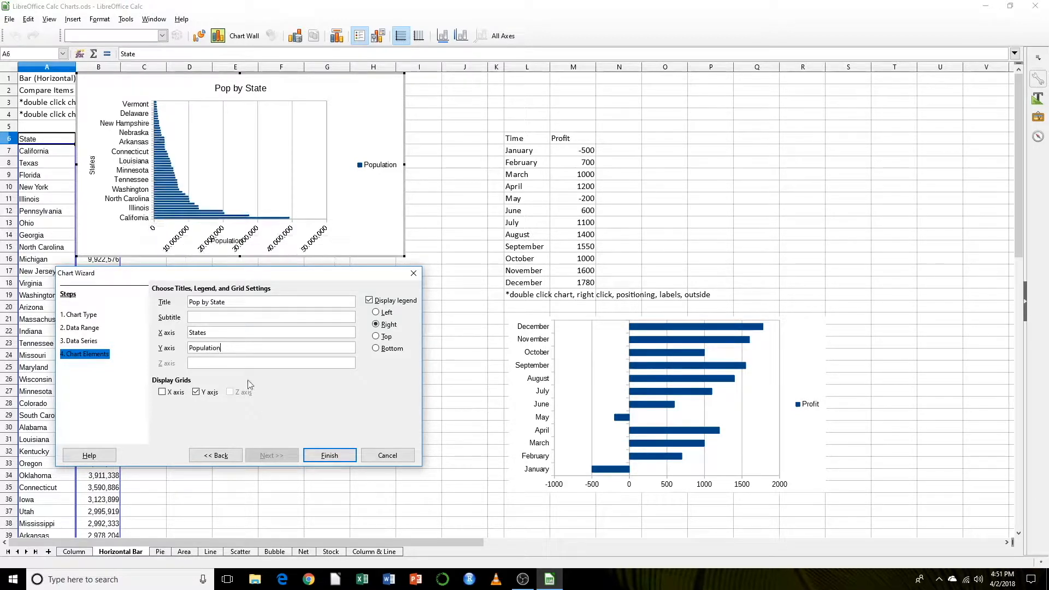
left_click(329, 460)
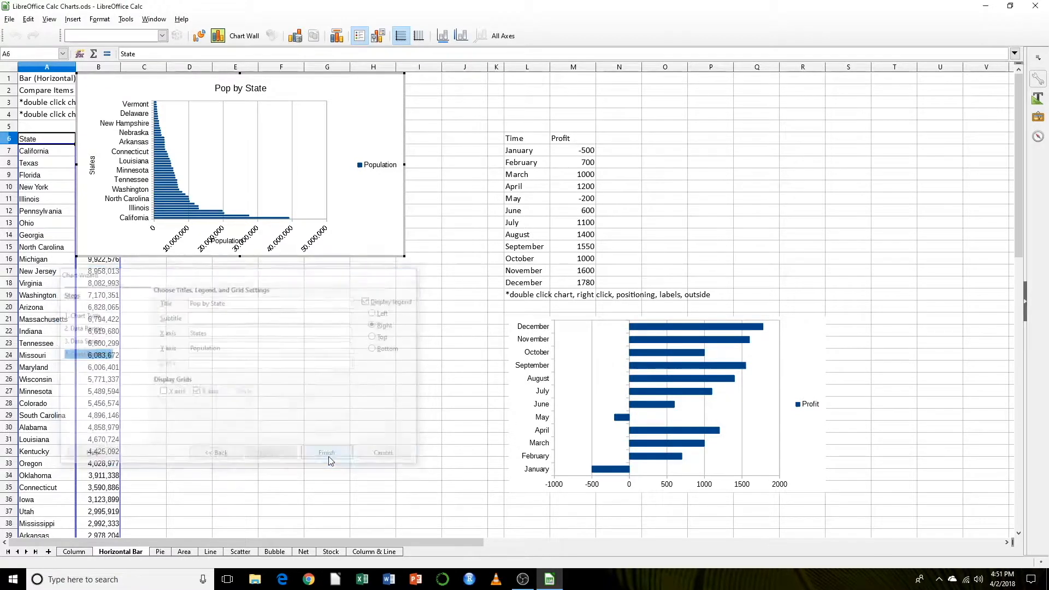
Move the Pop by State chart beside the population table and stretch its height to about 7.06.
left_click(368, 284)
left_click_drag(366, 237, 425, 303)
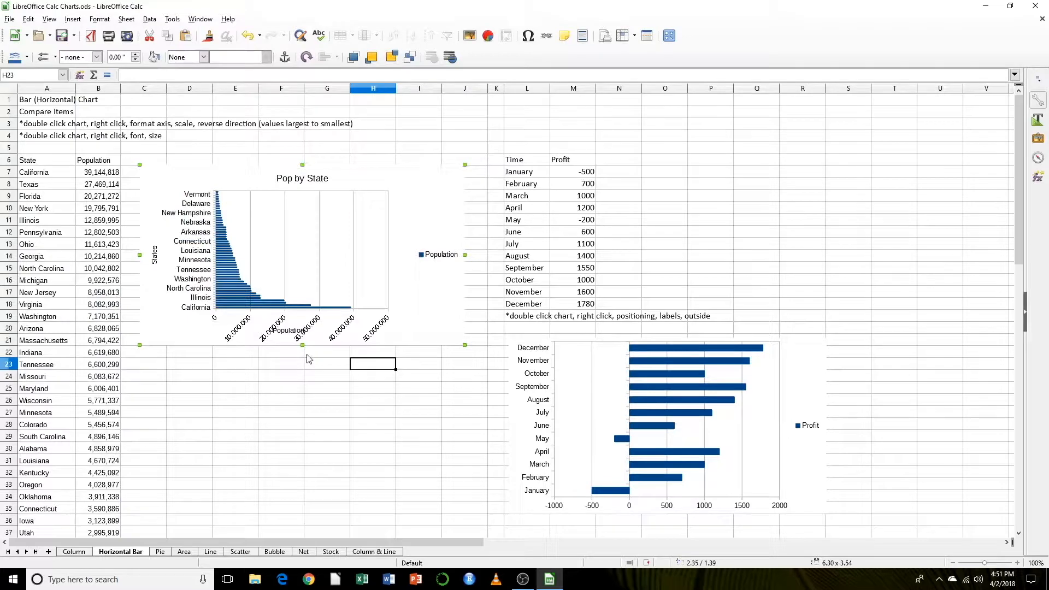
left_click_drag(302, 344, 279, 501)
left_click_drag(302, 165, 300, 147)
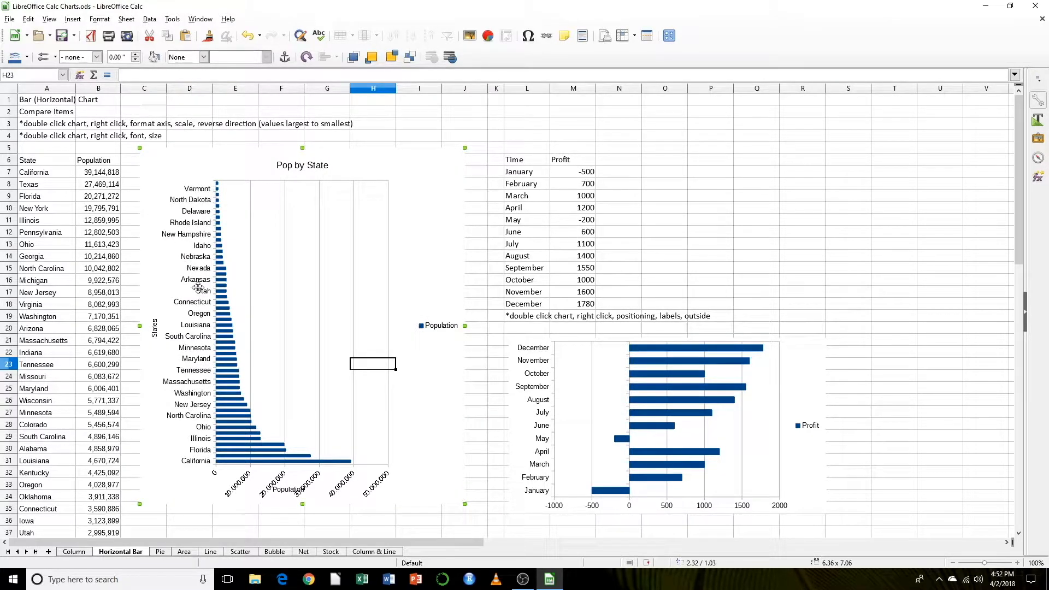
Set the font size of the state axis labels in the Pop by State chart to 8.
double_click(192, 257)
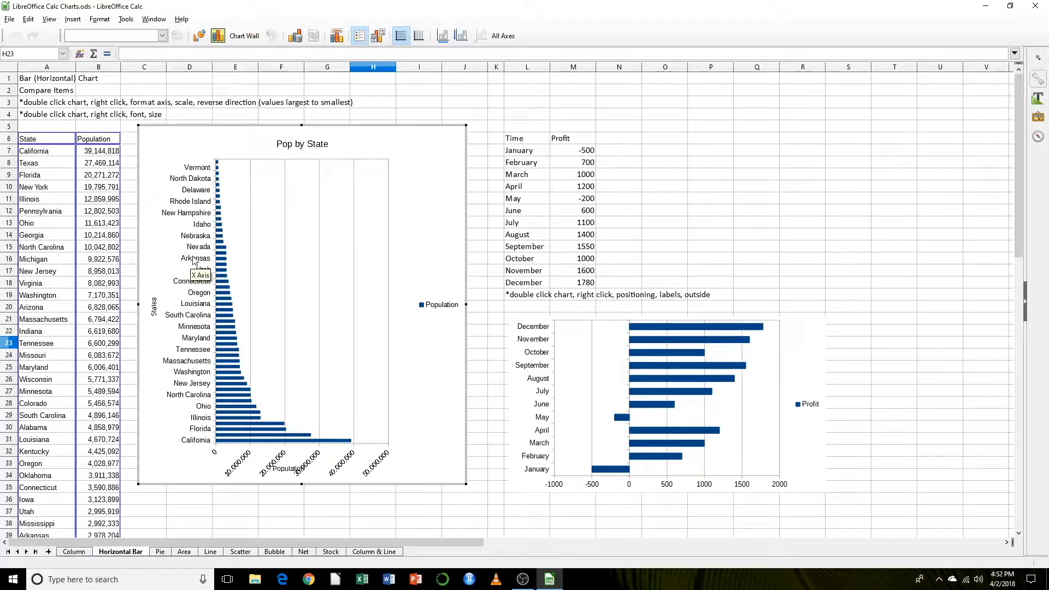
right_click(194, 260)
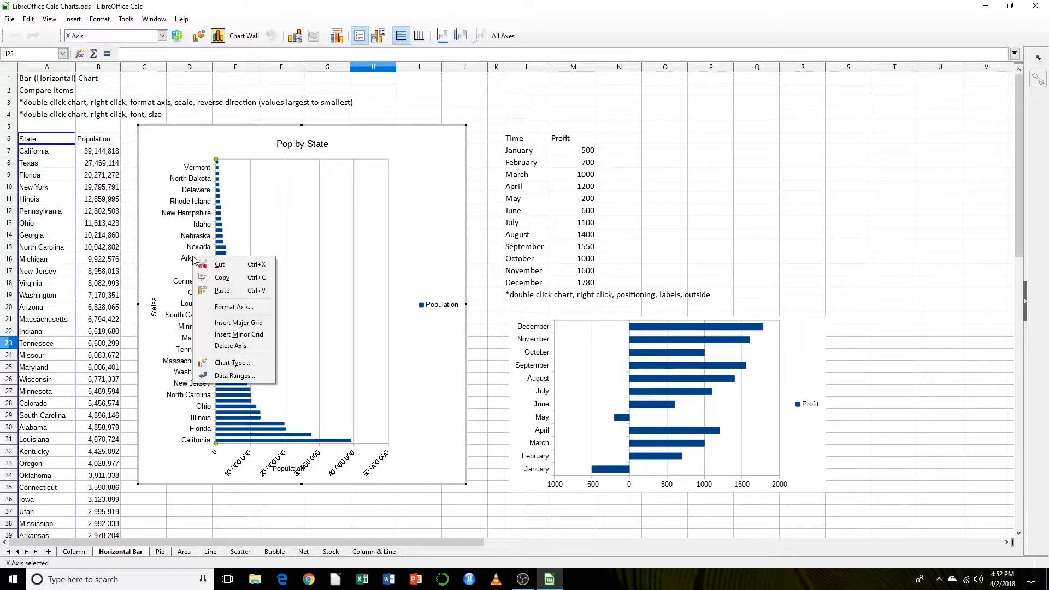
left_click(222, 307)
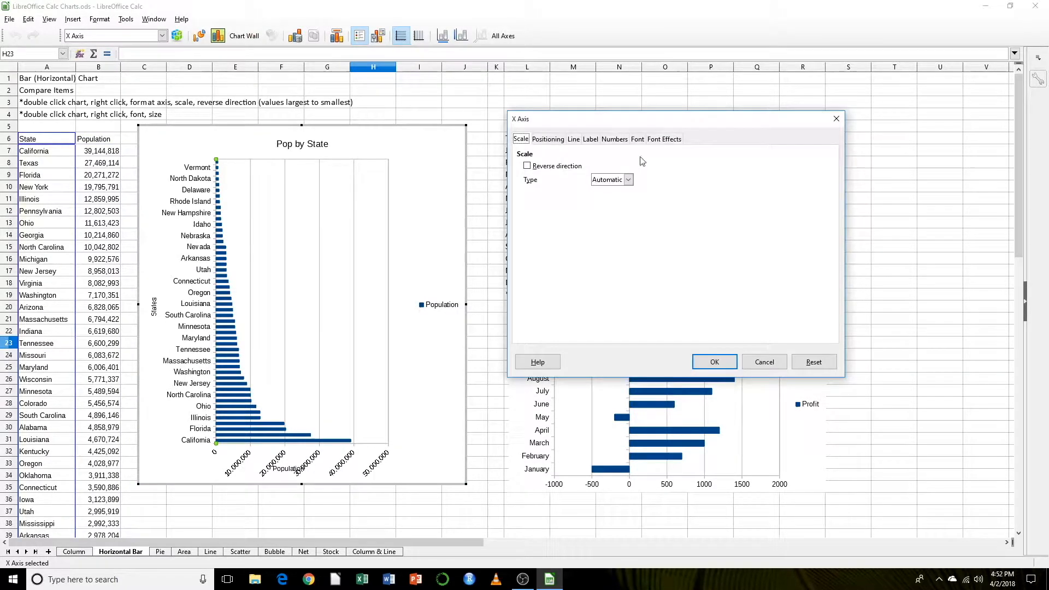
left_click(637, 140)
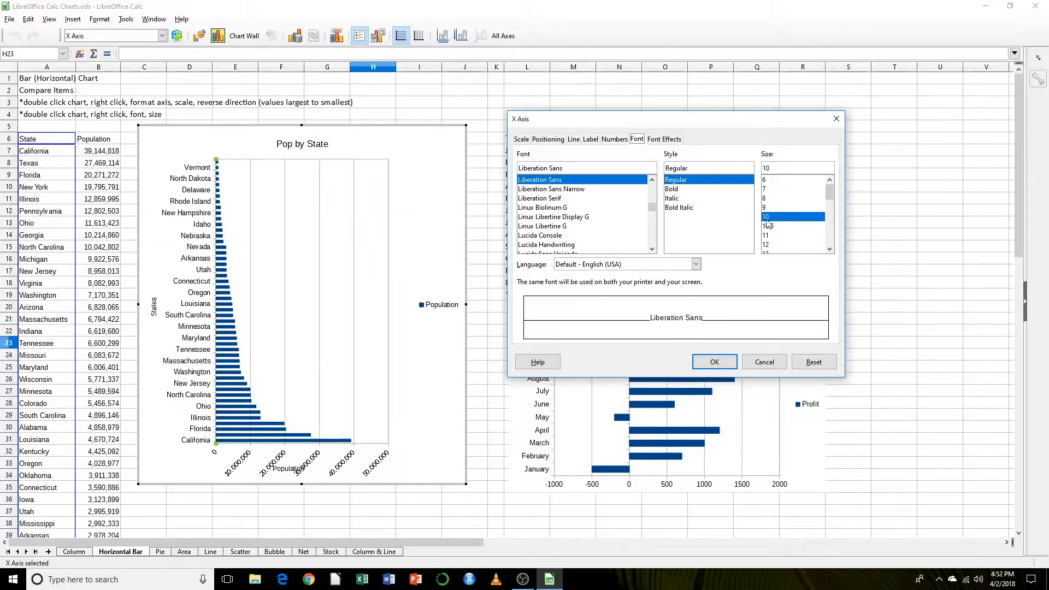
left_click(769, 198)
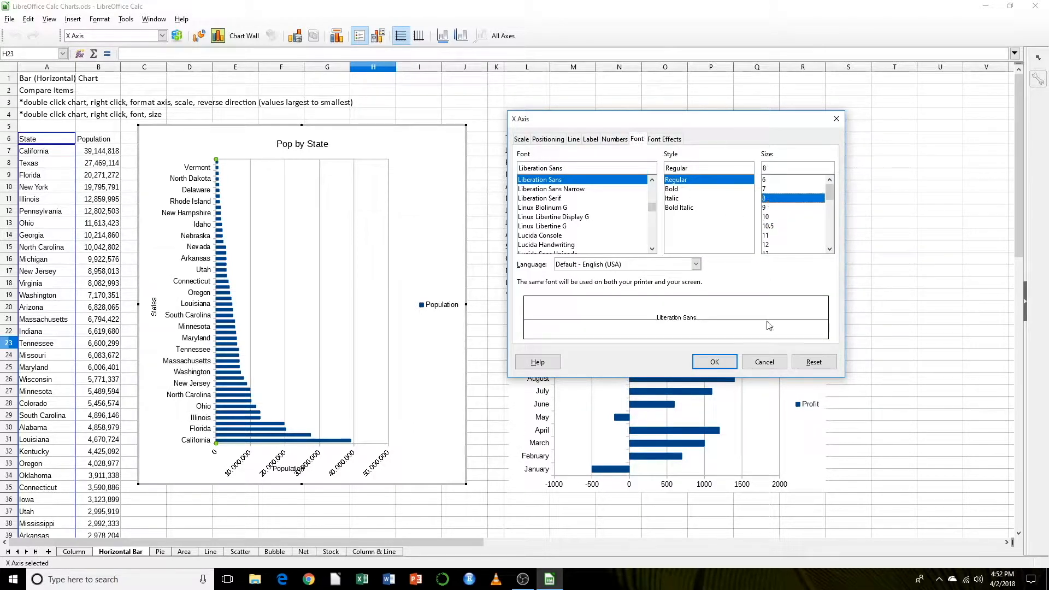
left_click(713, 361)
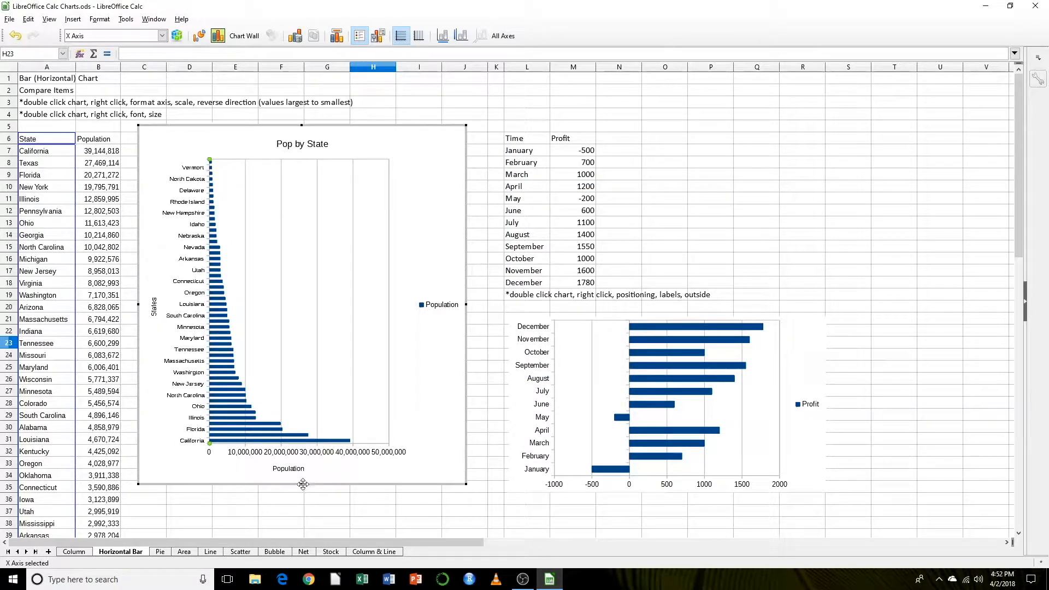
Extend the Pop by State chart down to about row 38 and set its state axis label font size to 7.
left_click_drag(302, 484, 296, 524)
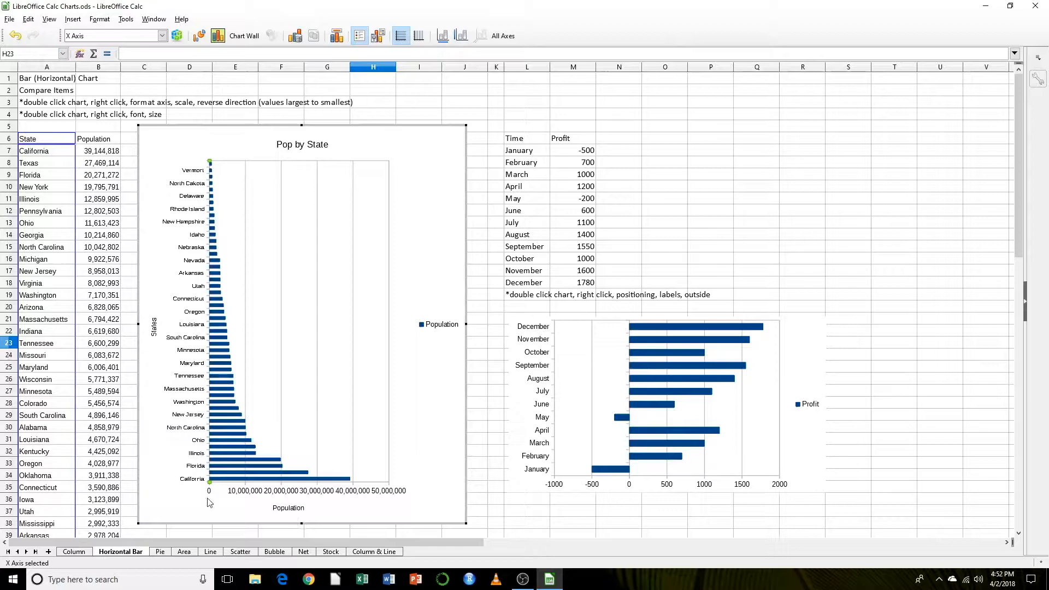
right_click(189, 182)
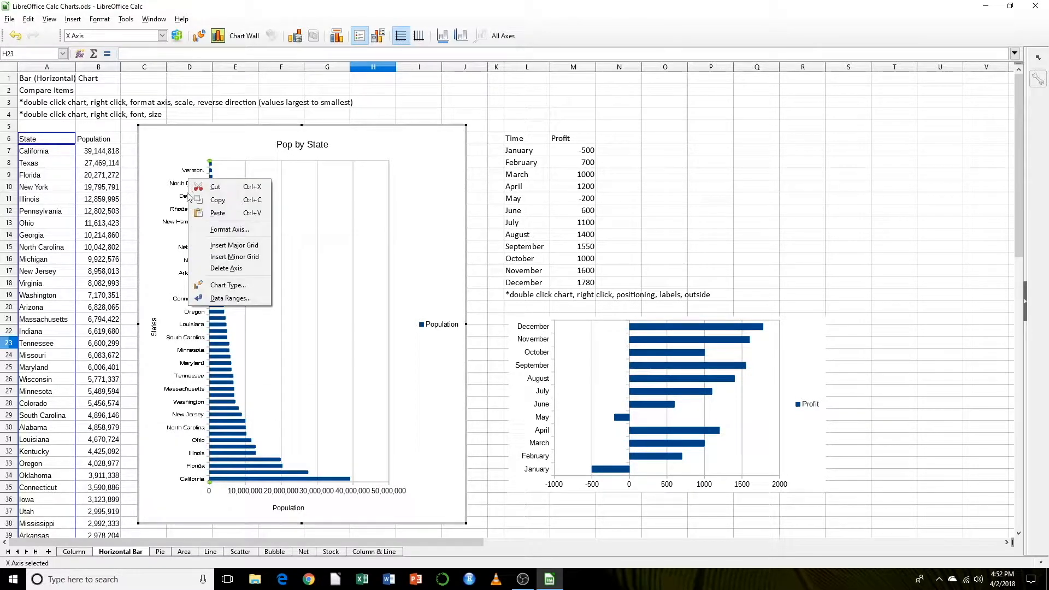
left_click(225, 230)
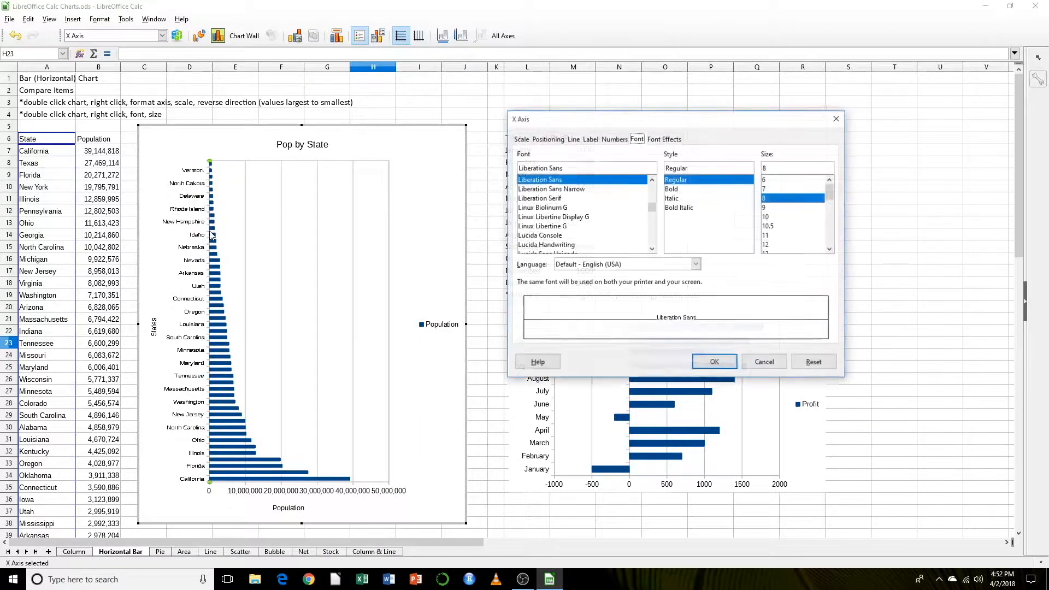
left_click(767, 189)
left_click(715, 362)
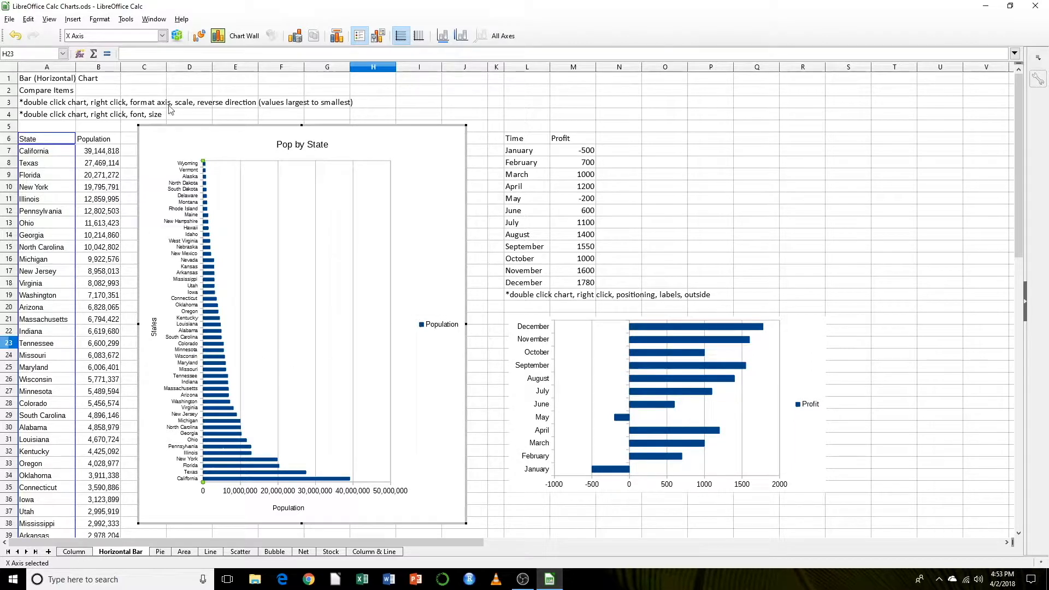
Reverse the direction of the state axis so the populations run from largest to smallest.
right_click(187, 260)
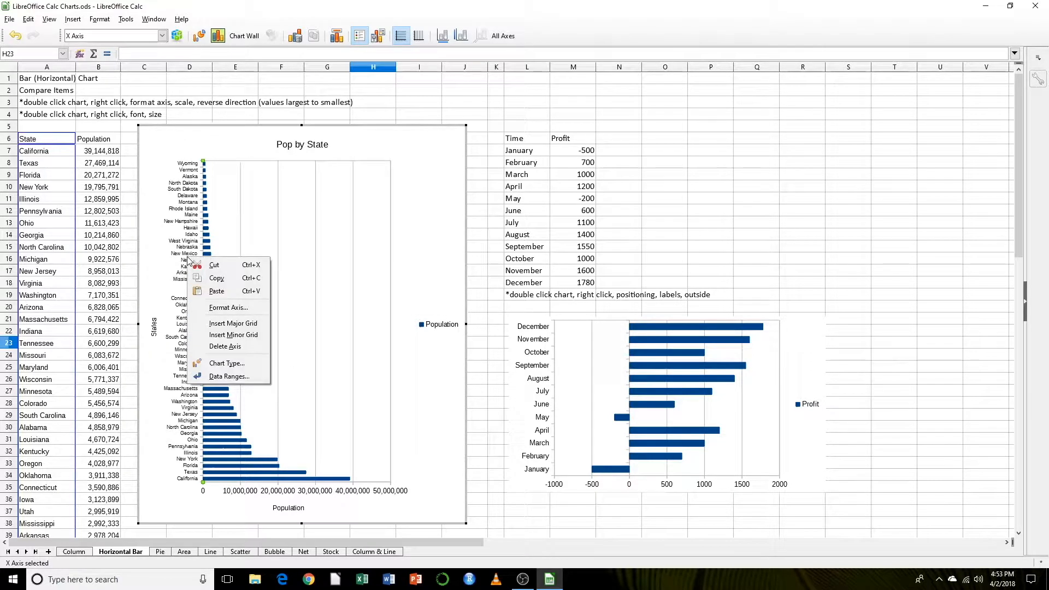
left_click(224, 308)
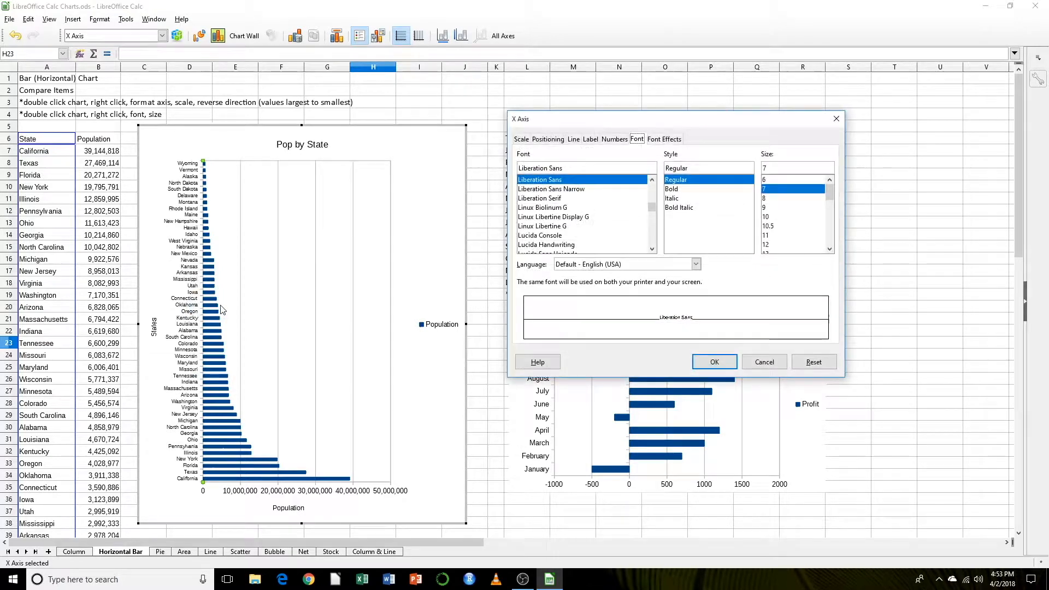
left_click(521, 140)
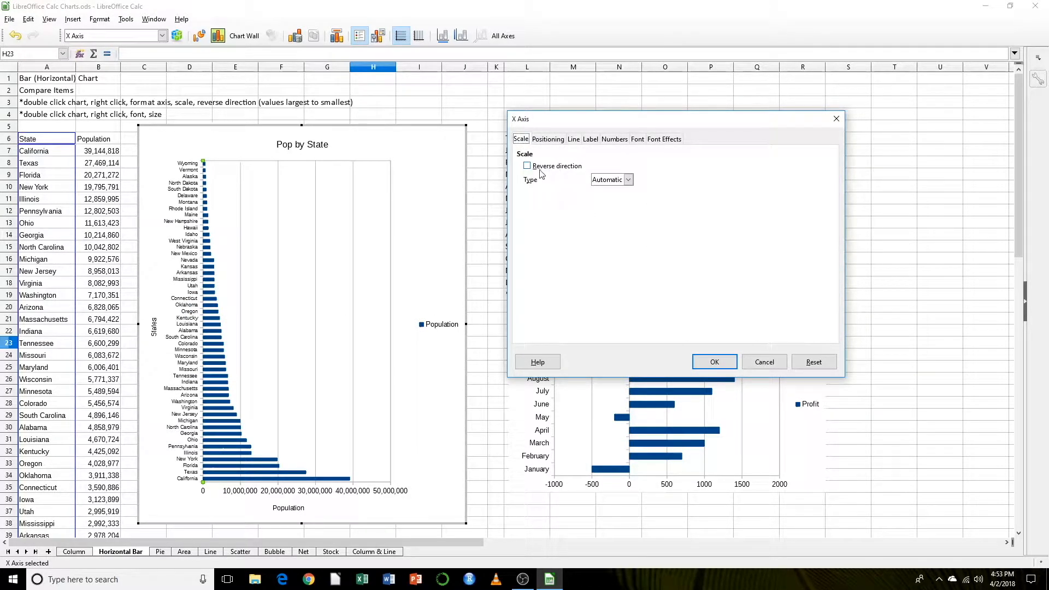
left_click(527, 166)
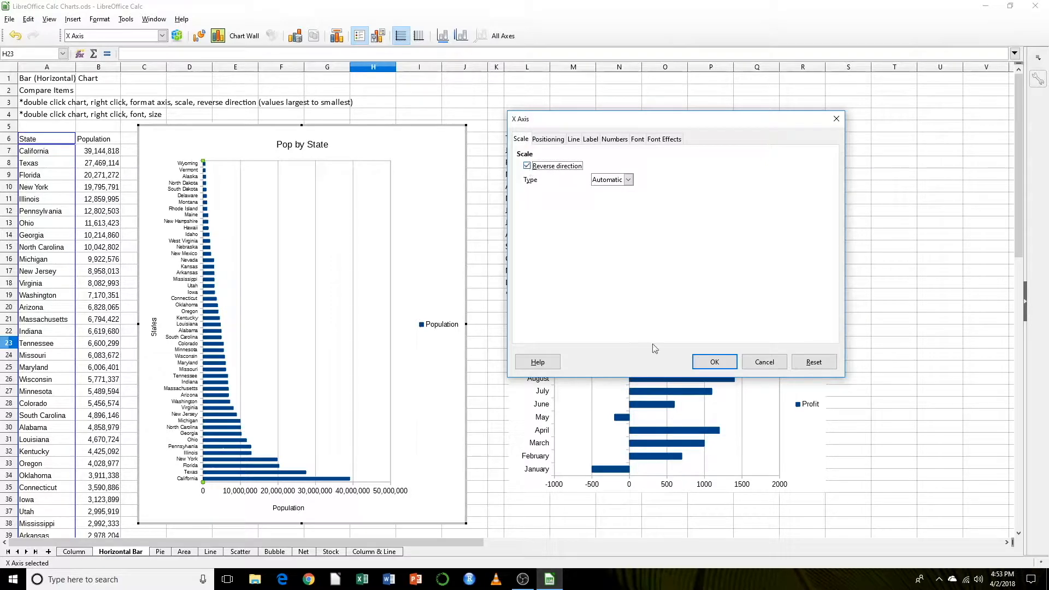
left_click(713, 361)
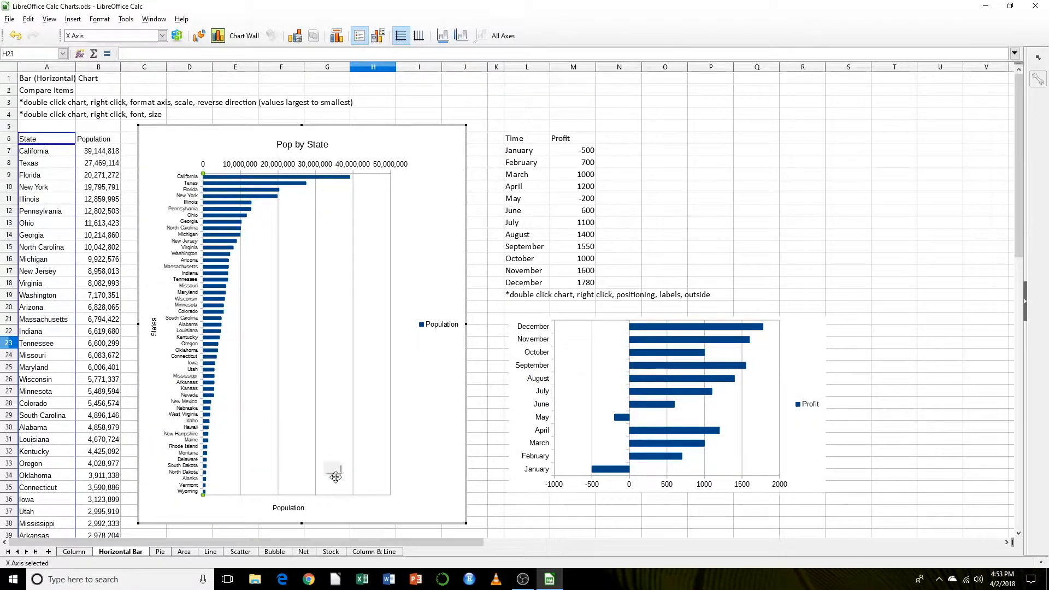
Delete the existing profit chart and start a new normal horizontal bar chart from the time and profit data in L6:M18.
left_click(543, 355)
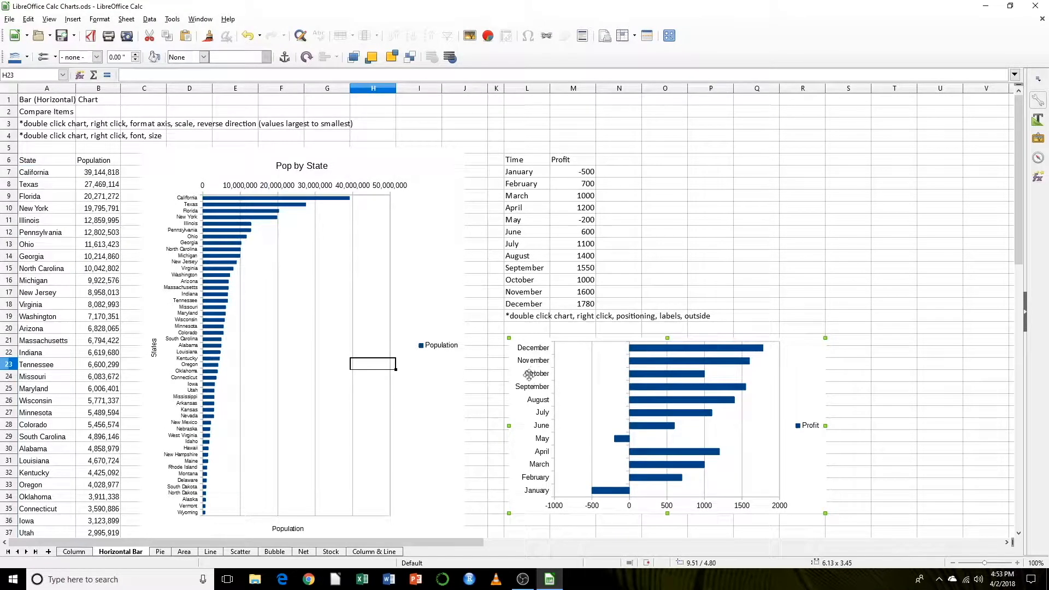
key("Delete")
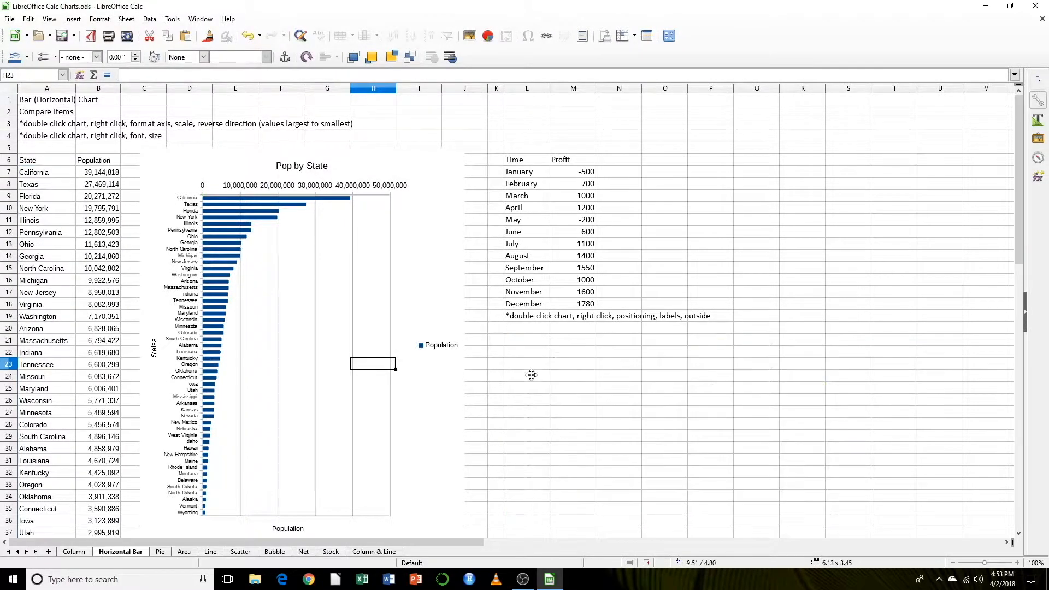
left_click_drag(533, 162, 579, 304)
left_click(493, 36)
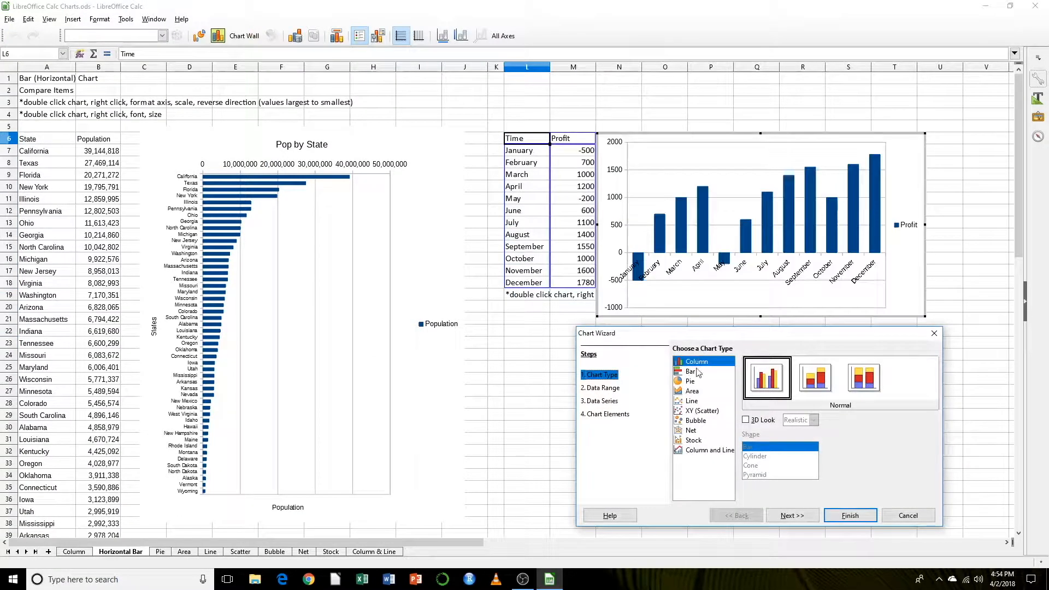
left_click(691, 372)
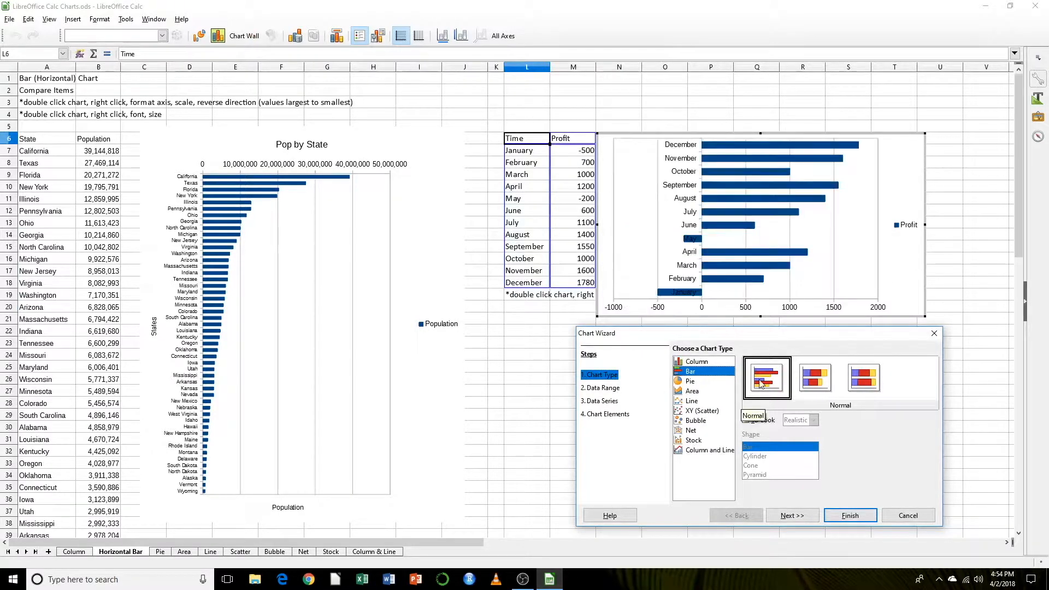
left_click(793, 514)
left_click(792, 516)
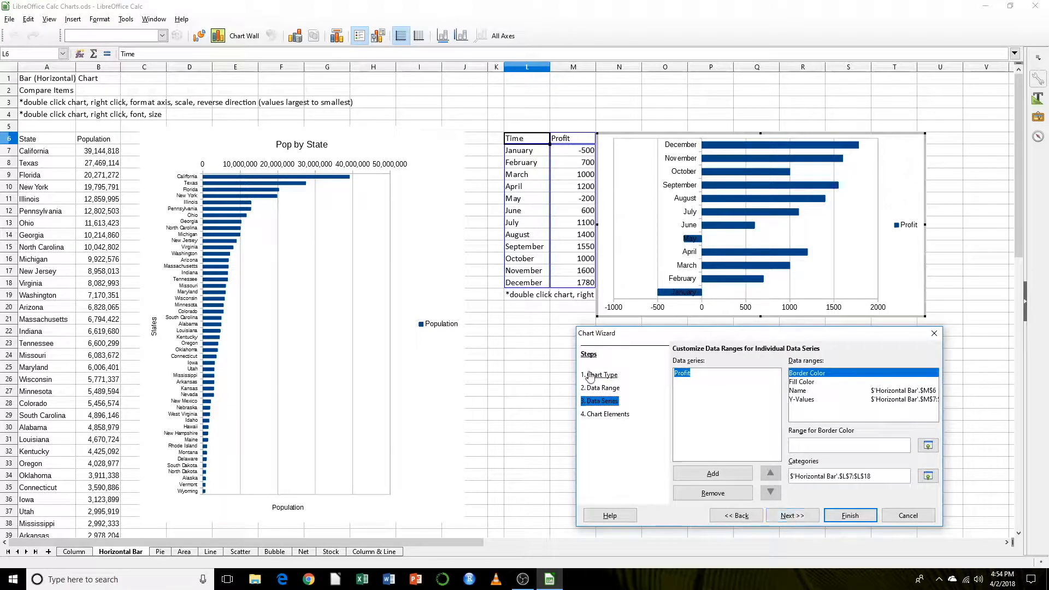
Title the chart "Profit Chart", label the X axis "Time" and the Y axis "Profit in Dollars", and finish creating it.
left_click(787, 519)
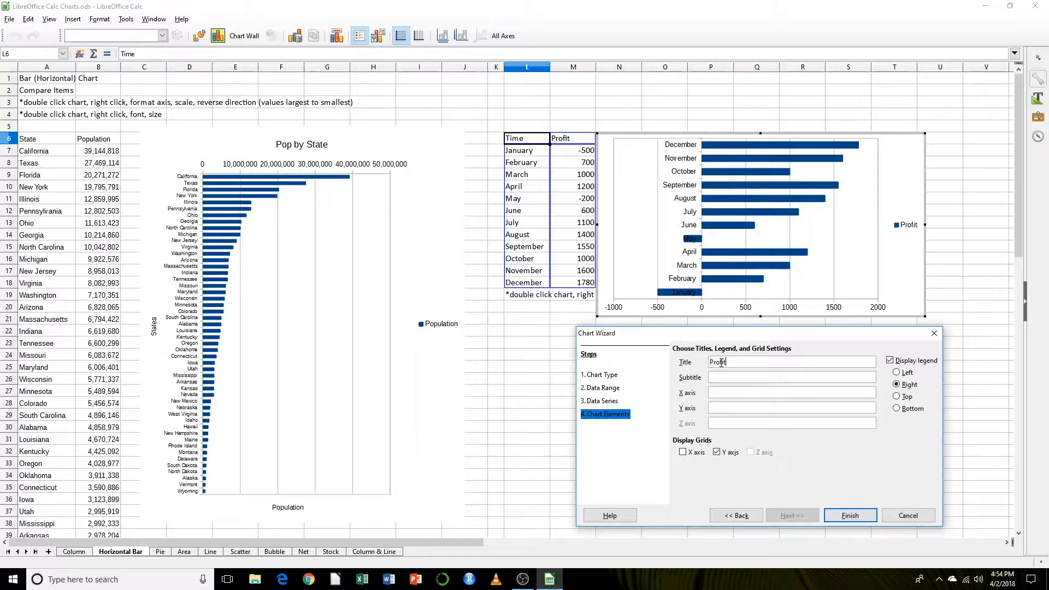
left_click(721, 363)
type("Profit Chart")
key("Tab")
key("Tab")
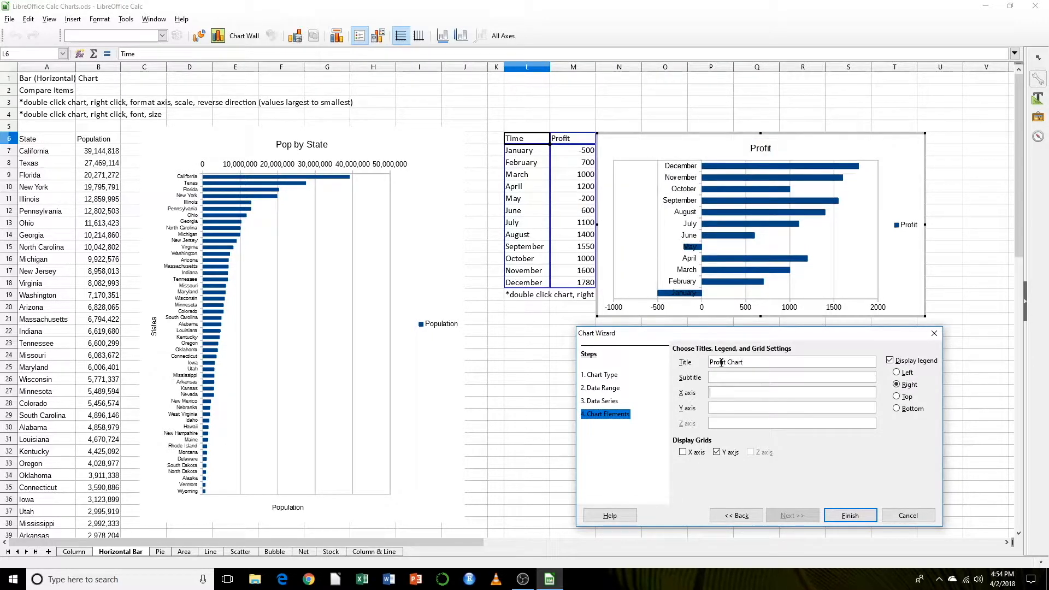
type("Time")
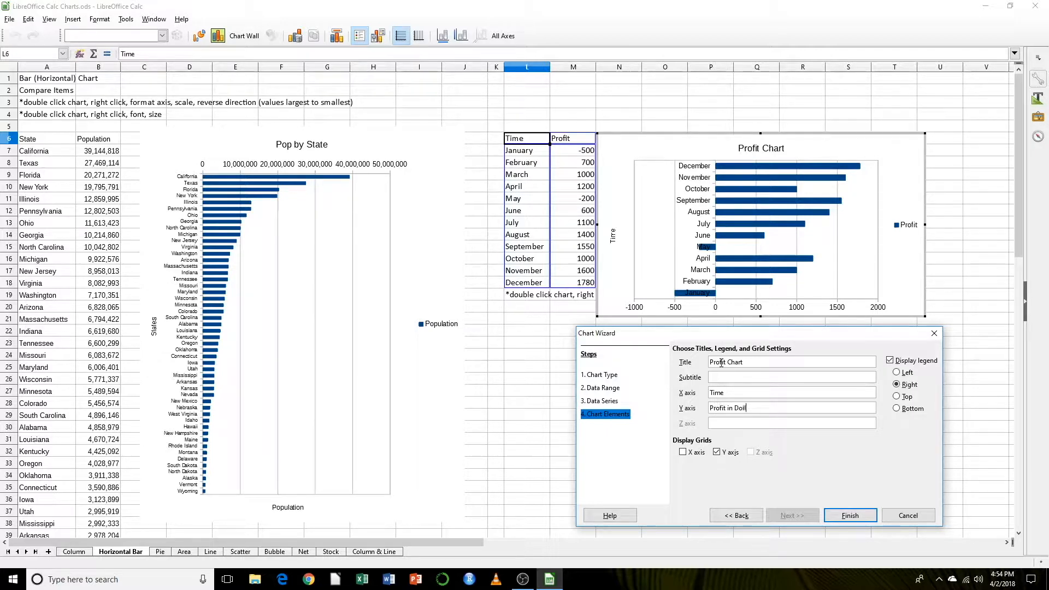
type("ars")
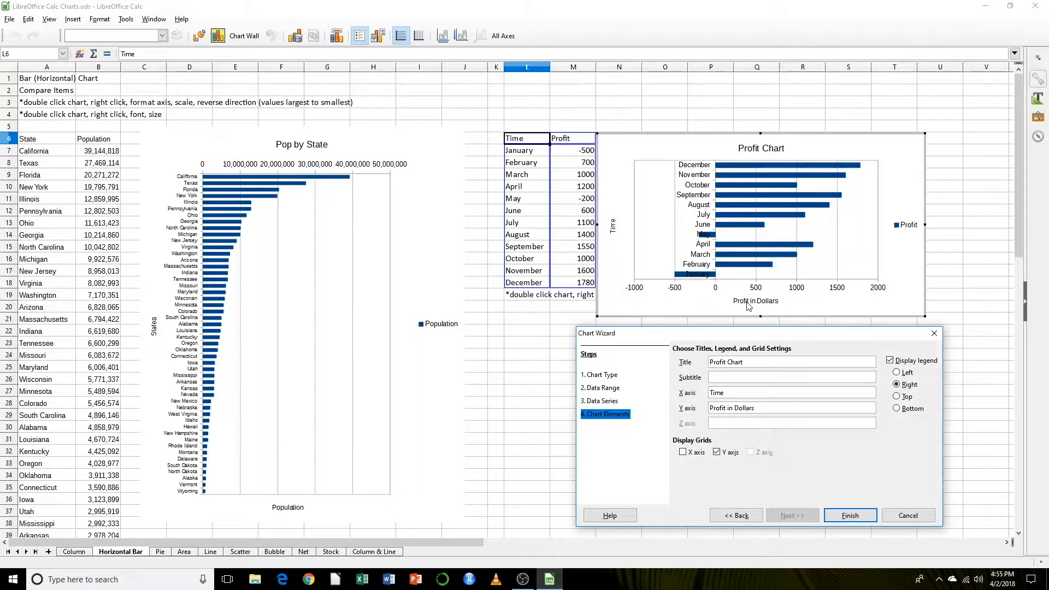
left_click(841, 519)
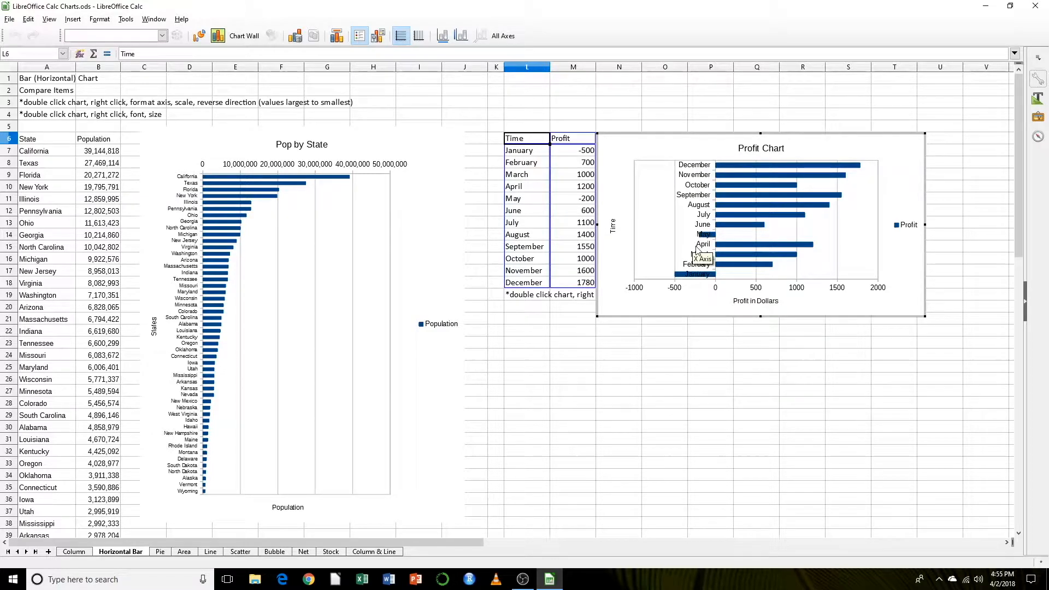
Move the Profit Chart below its data table and place its time axis labels at Outside start.
left_click(683, 365)
left_click_drag(665, 168, 570, 343)
double_click(523, 364)
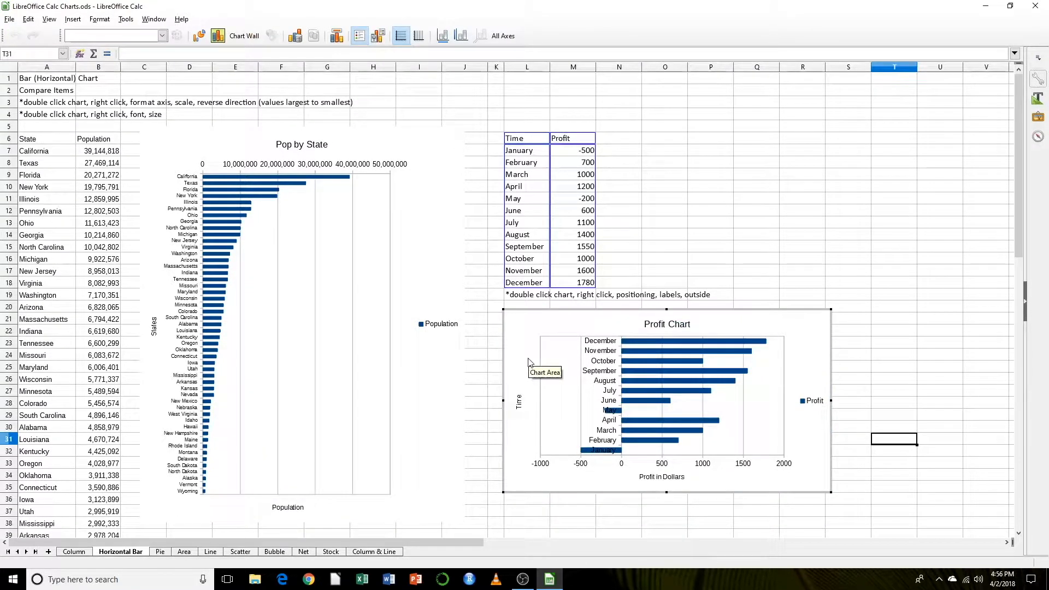
right_click(601, 363)
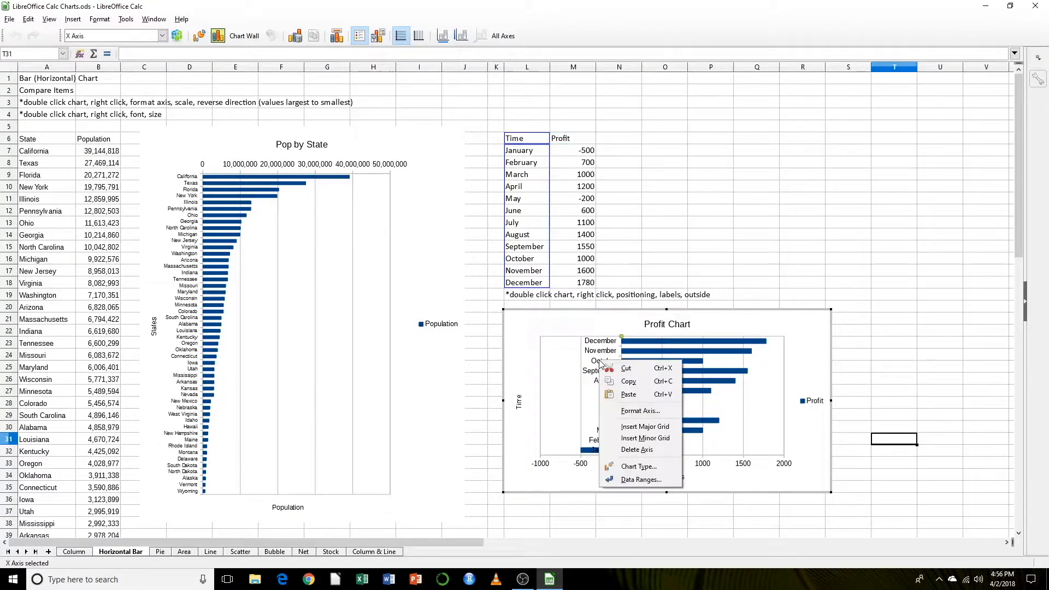
left_click(624, 417)
left_click_drag(642, 119, 650, 318)
left_click(562, 338)
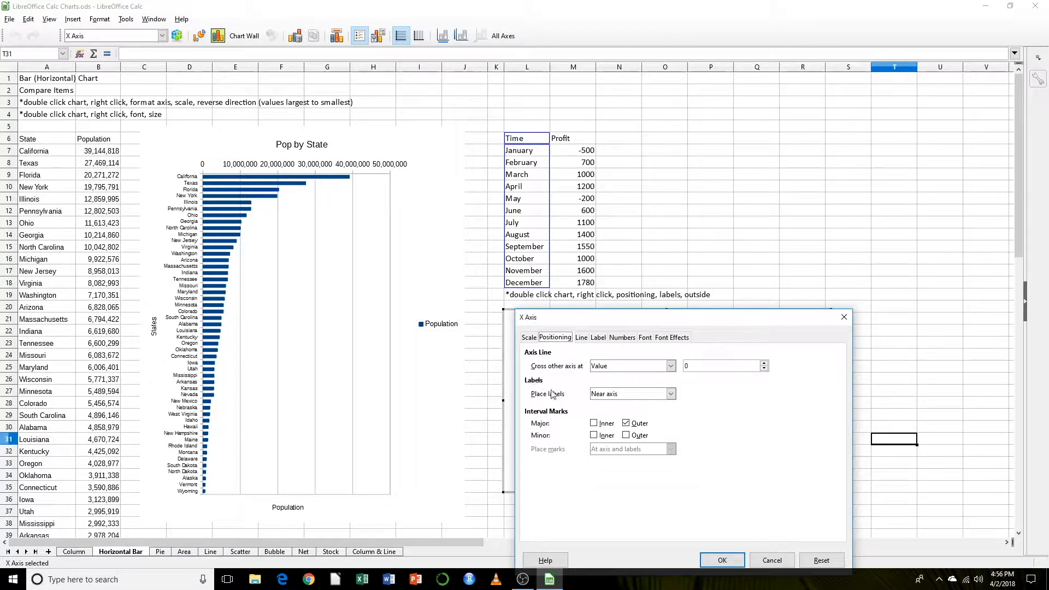
left_click(671, 394)
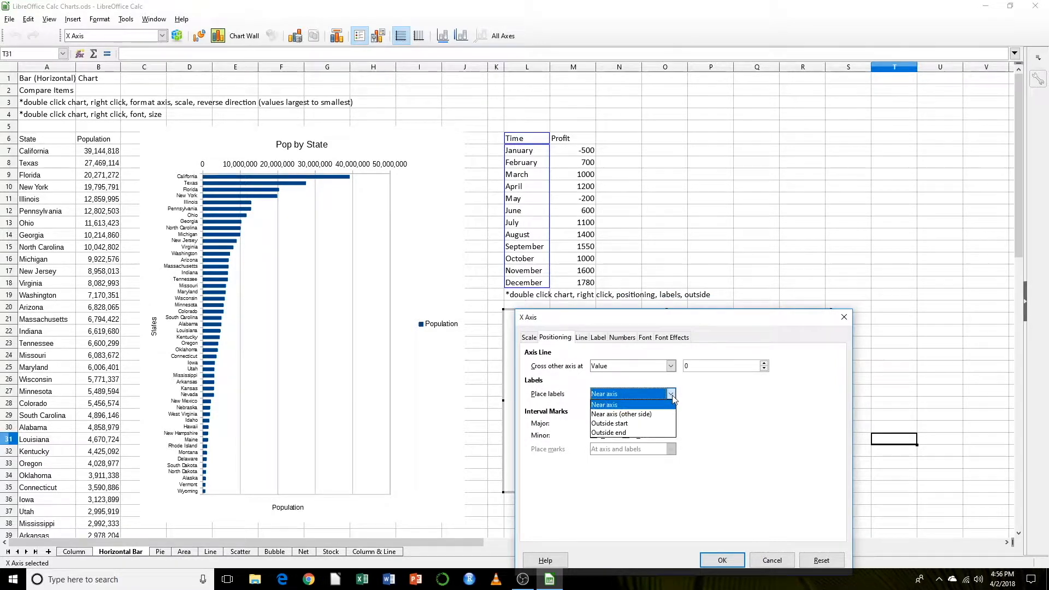
left_click(595, 424)
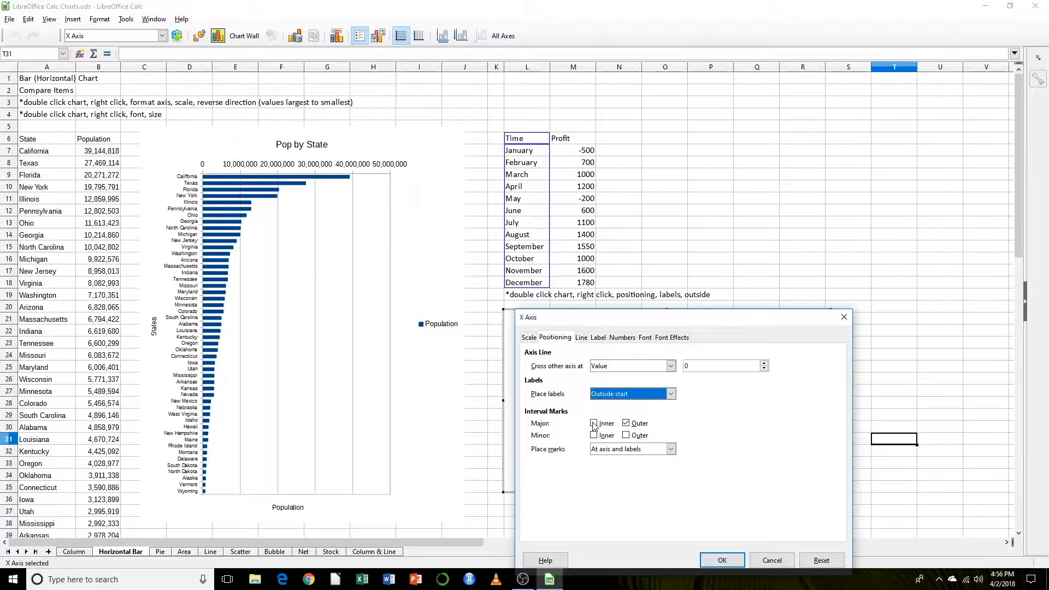
left_click(718, 560)
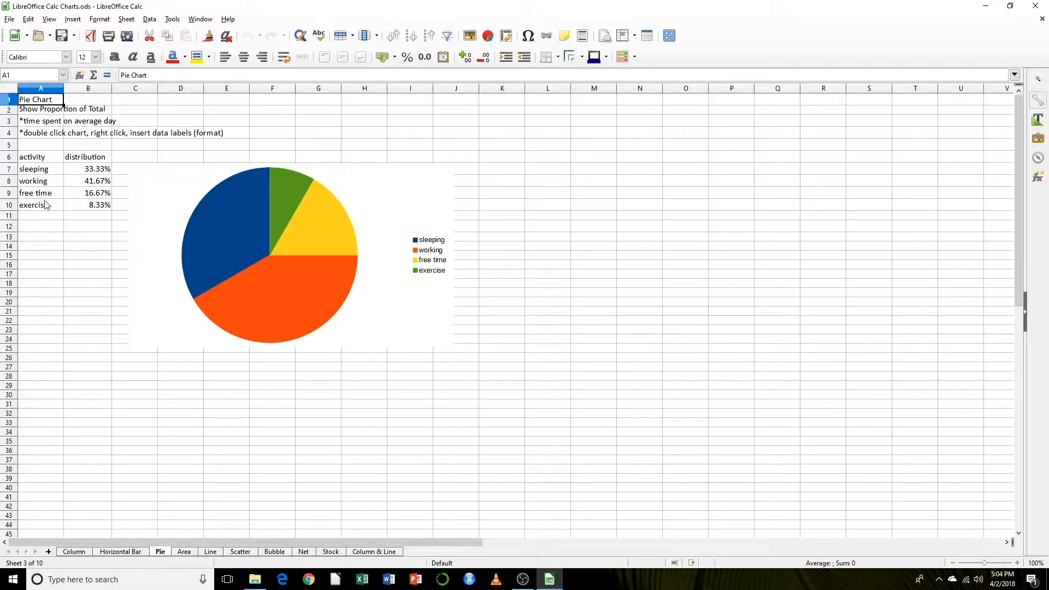
Delete the existing pie chart and start a new normal pie chart from the activity and distribution data in A6:B10.
left_click(156, 220)
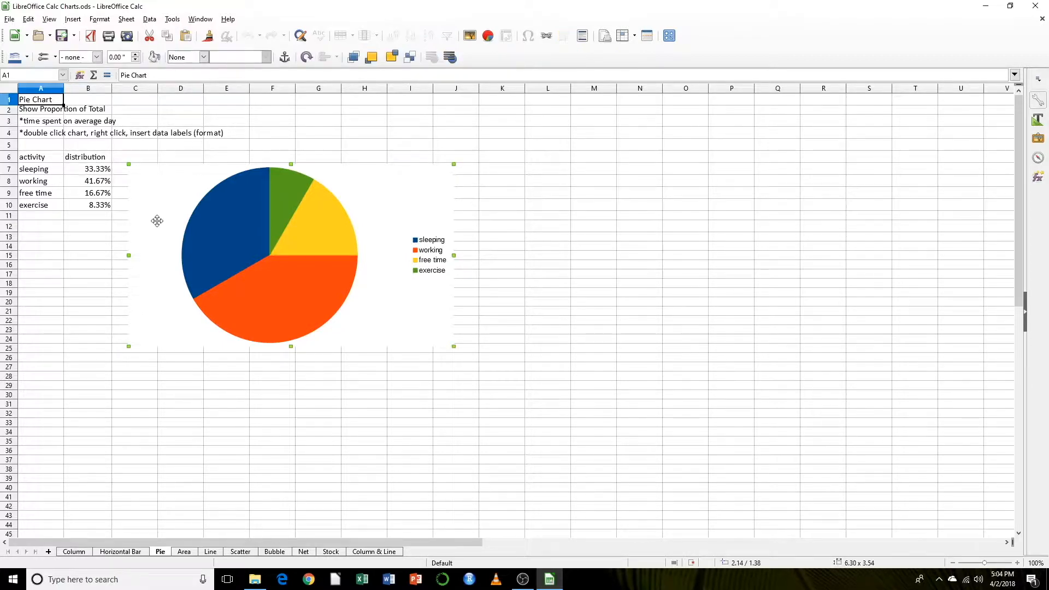
key("Delete")
left_click_drag(33, 158, 93, 205)
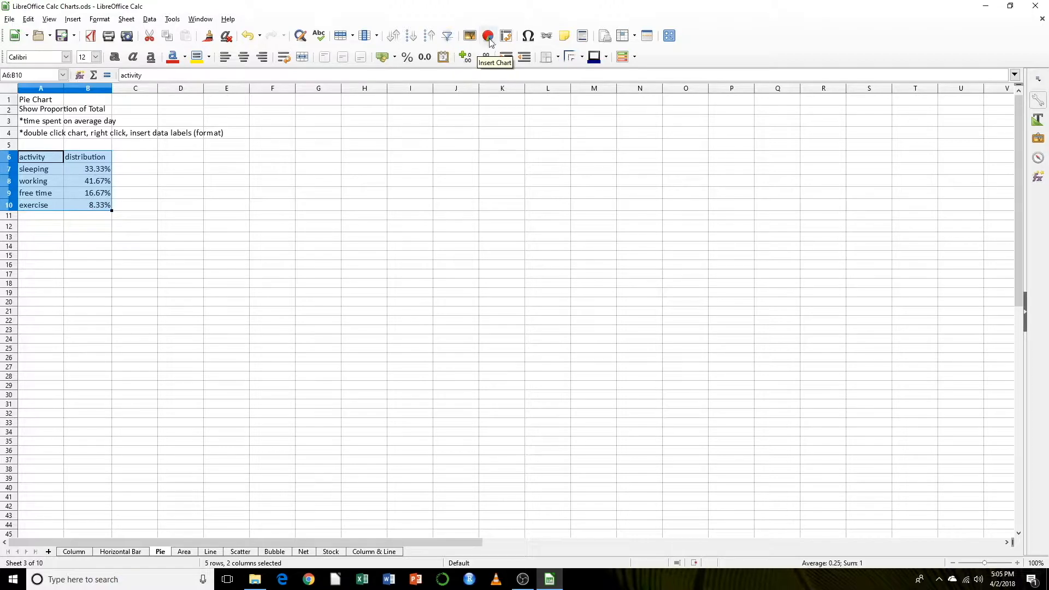
left_click(489, 38)
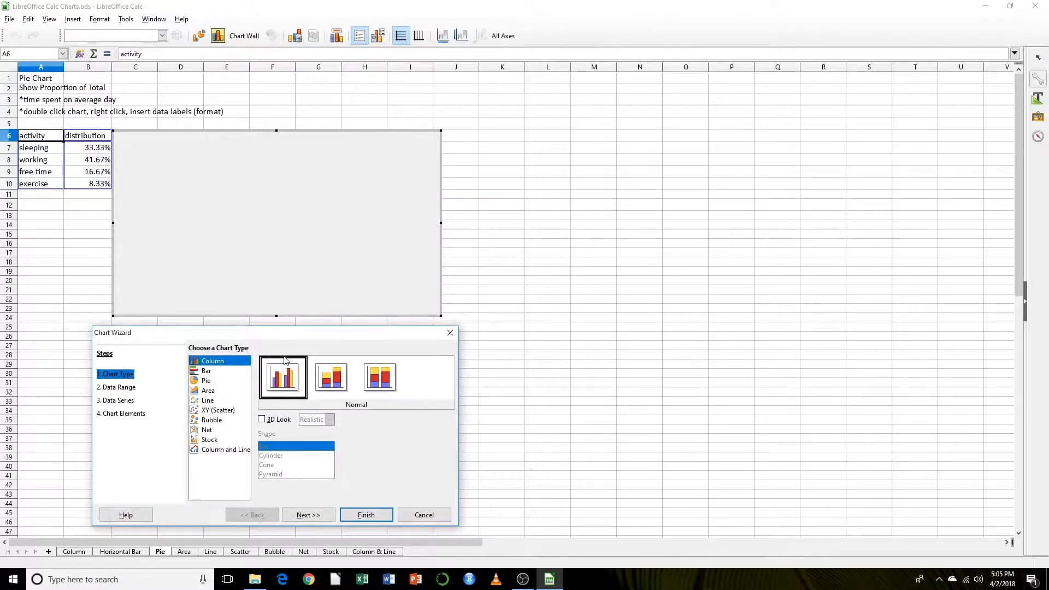
left_click(214, 381)
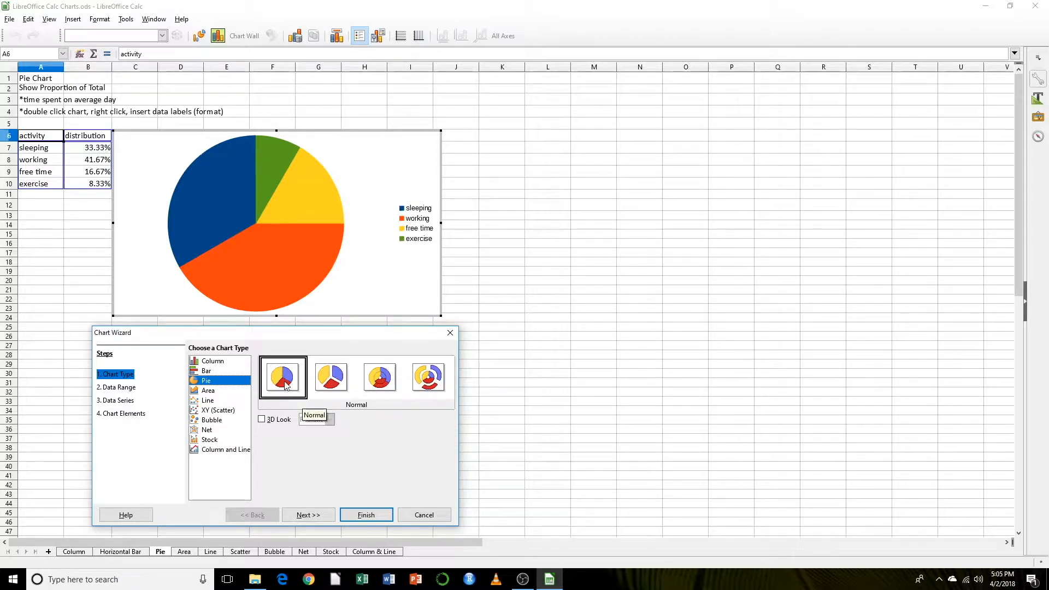
left_click(307, 514)
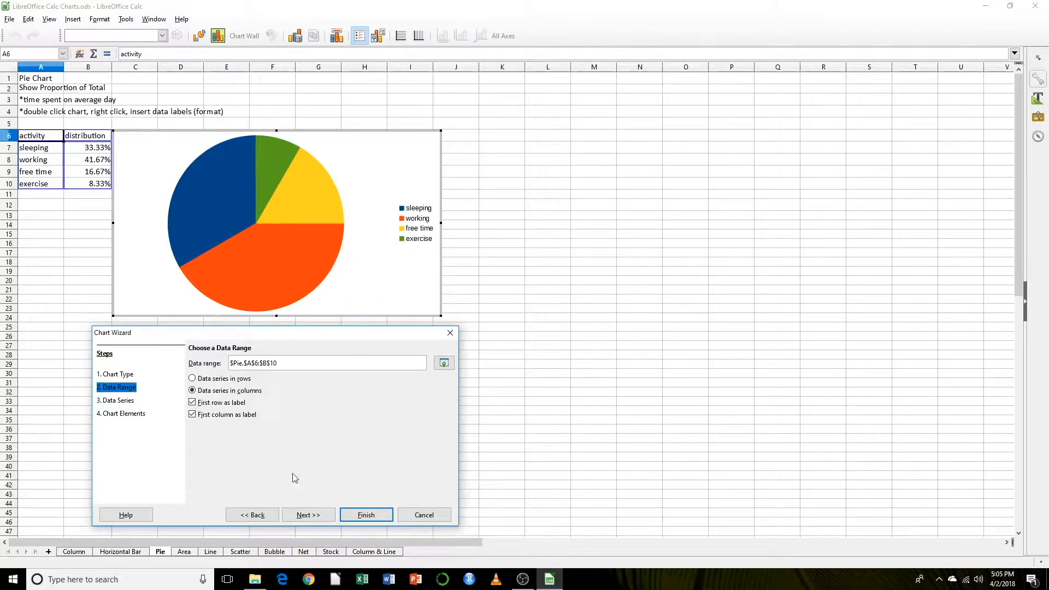
Finish creating the pie chart with the title "Time Spent Each Day" and shift it slightly away from the data table.
left_click(315, 518)
left_click(308, 515)
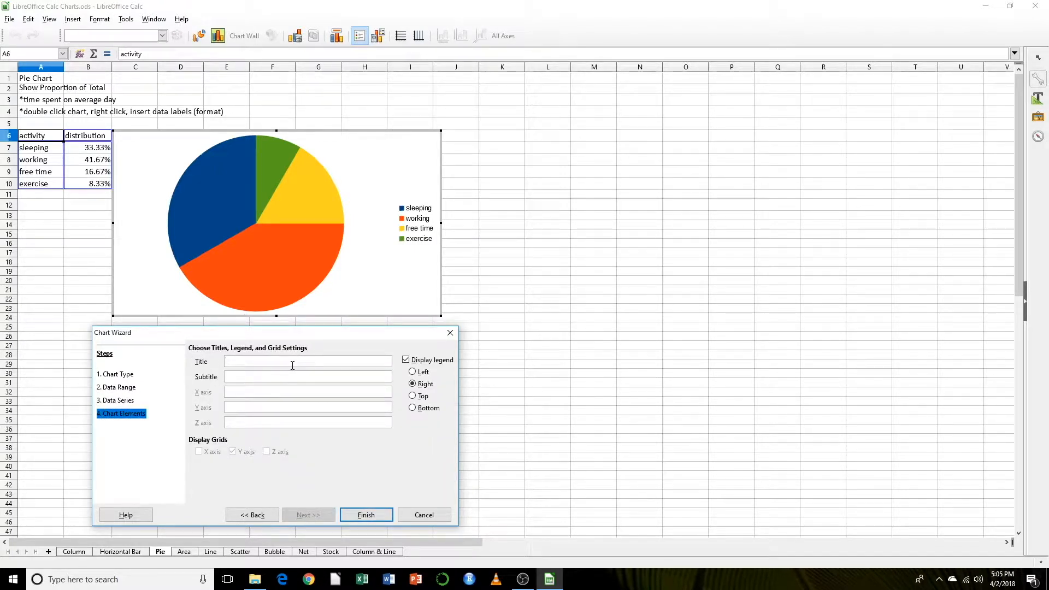
type("Time Spent Each Day")
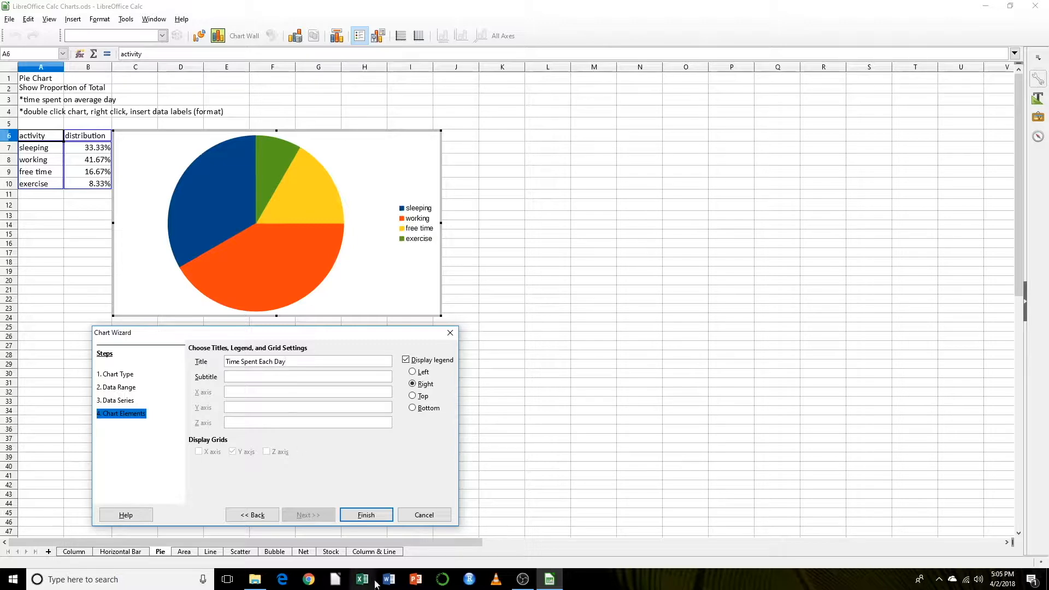
left_click(369, 515)
left_click(135, 354)
left_click_drag(134, 267, 154, 262)
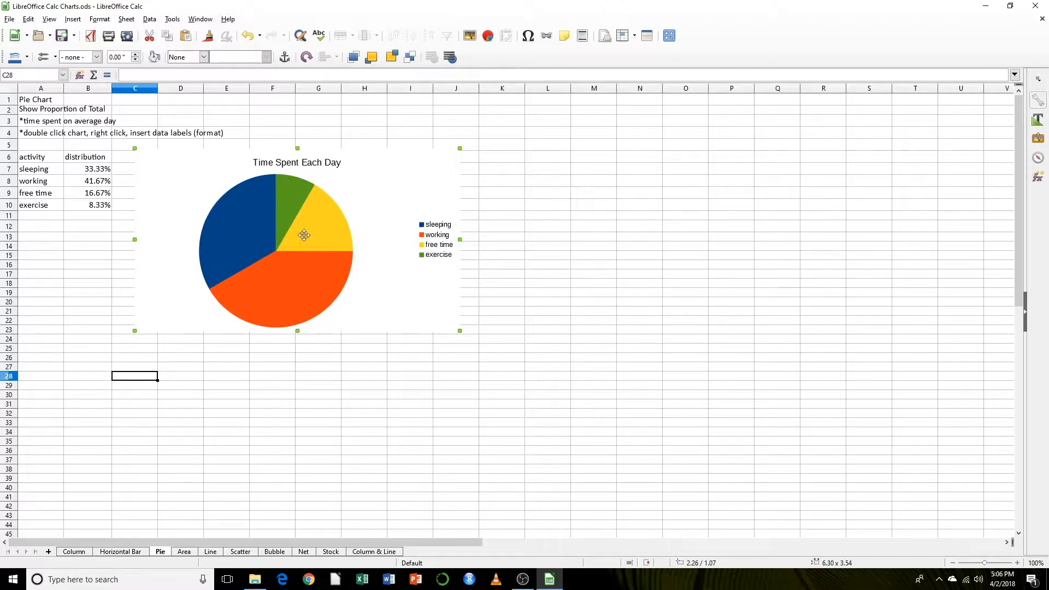
Insert data labels on the pie chart's distribution series.
double_click(175, 213)
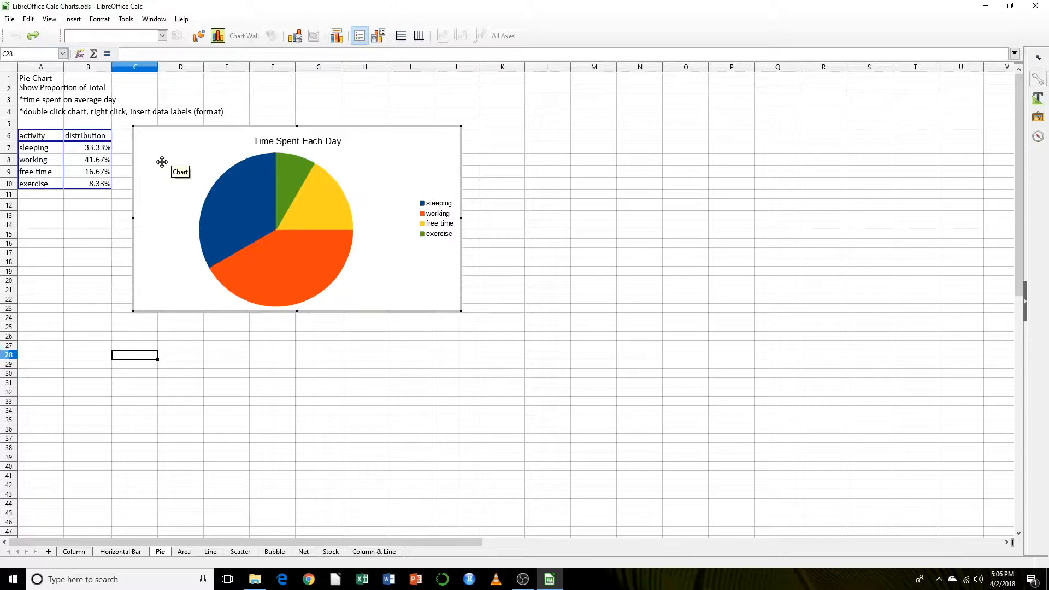
right_click(224, 195)
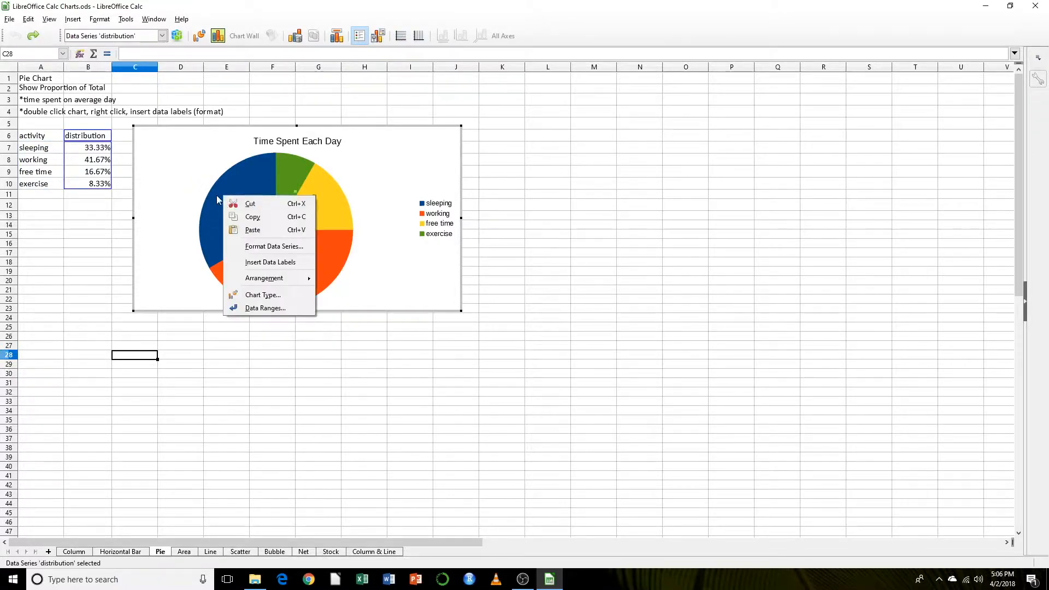
left_click(253, 263)
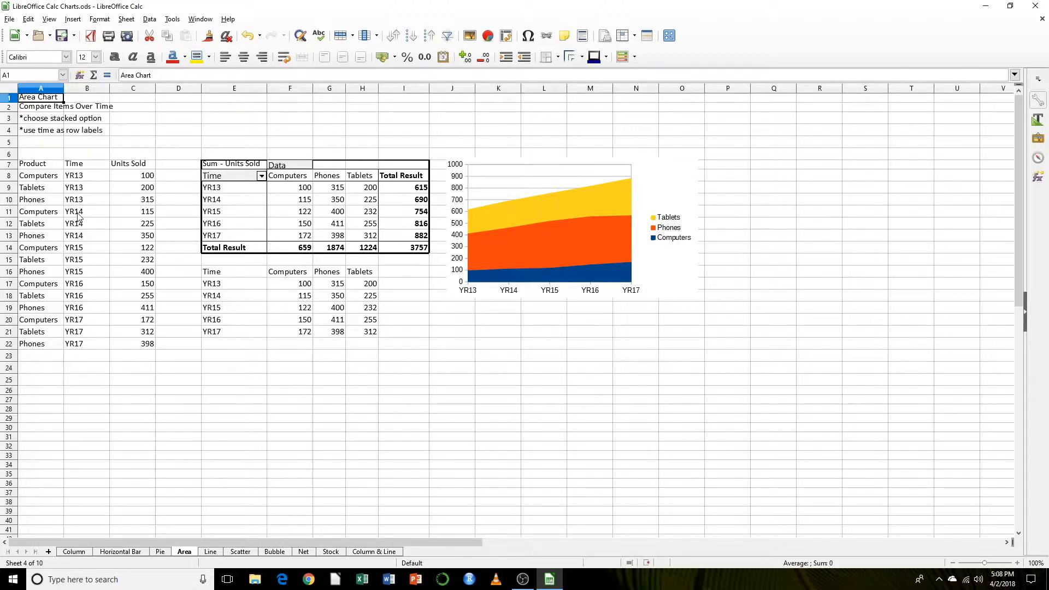
Highlight the units sold source data in A7:C22 and delete the existing area chart beside the pivot table.
left_click_drag(24, 166, 140, 345)
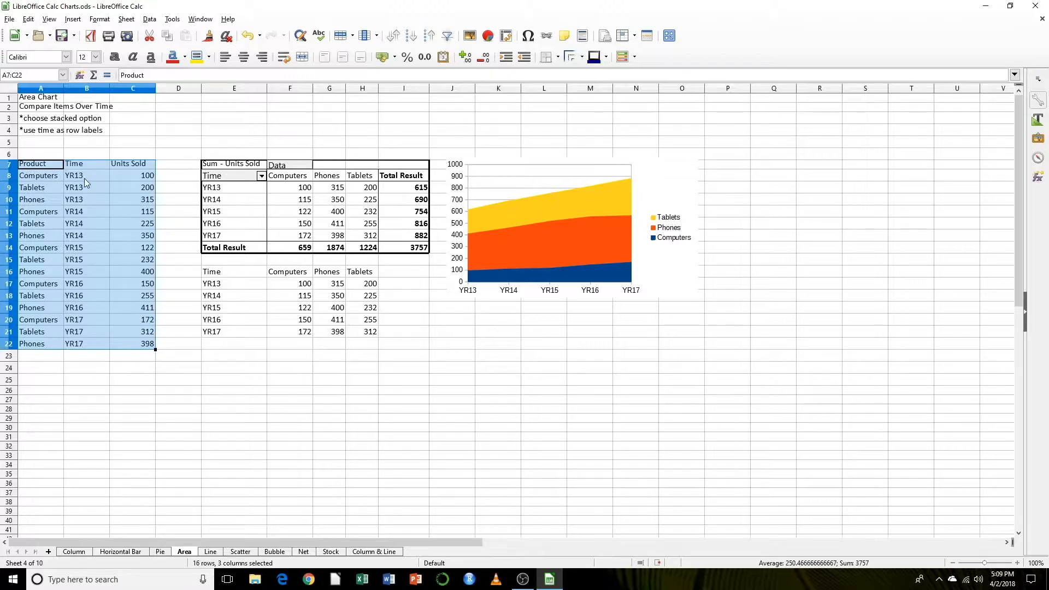
left_click(288, 202)
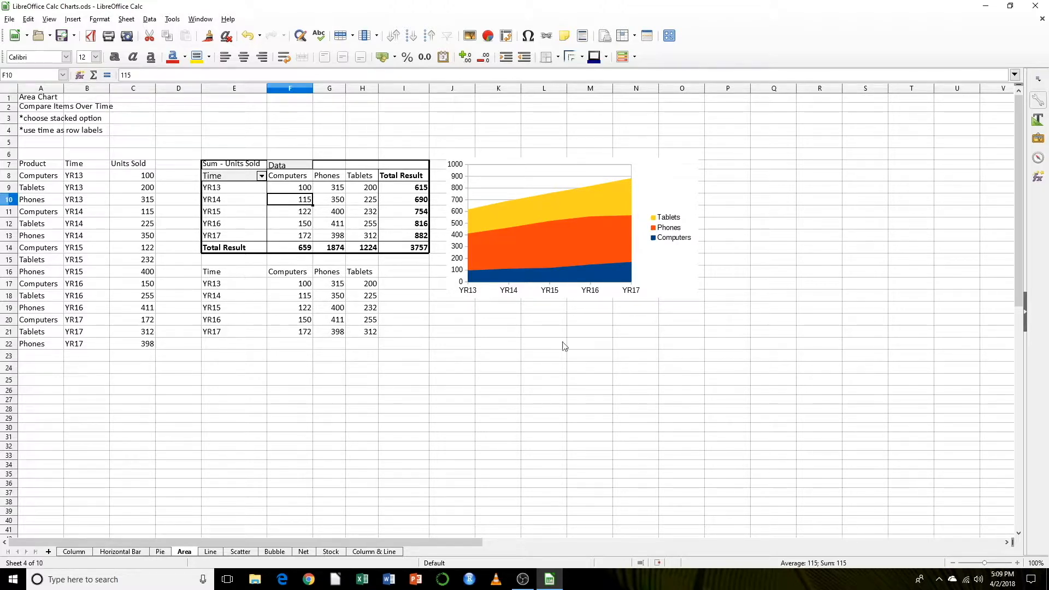
left_click(661, 266)
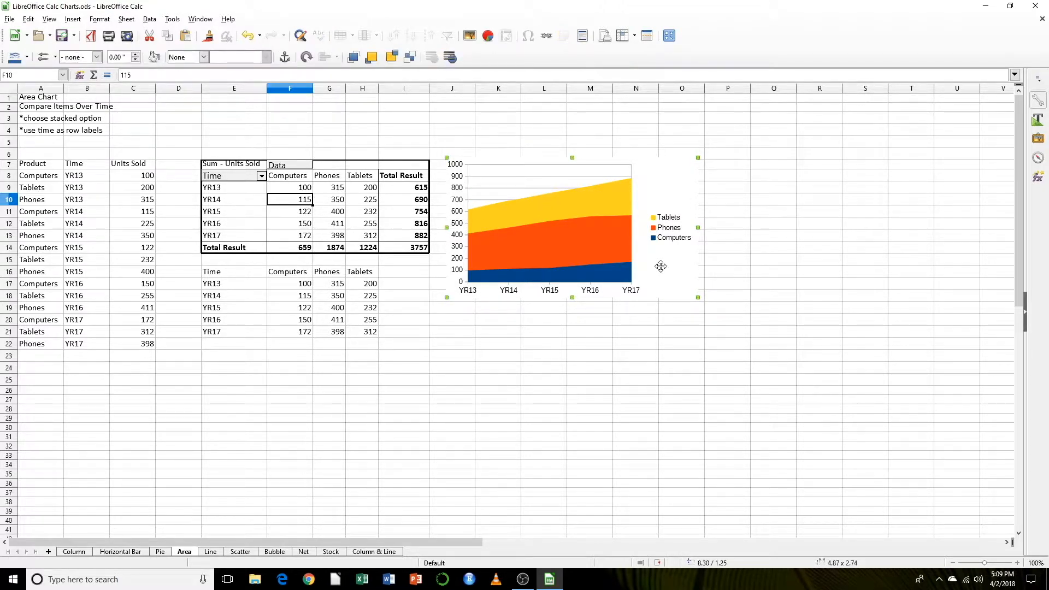
key("Delete")
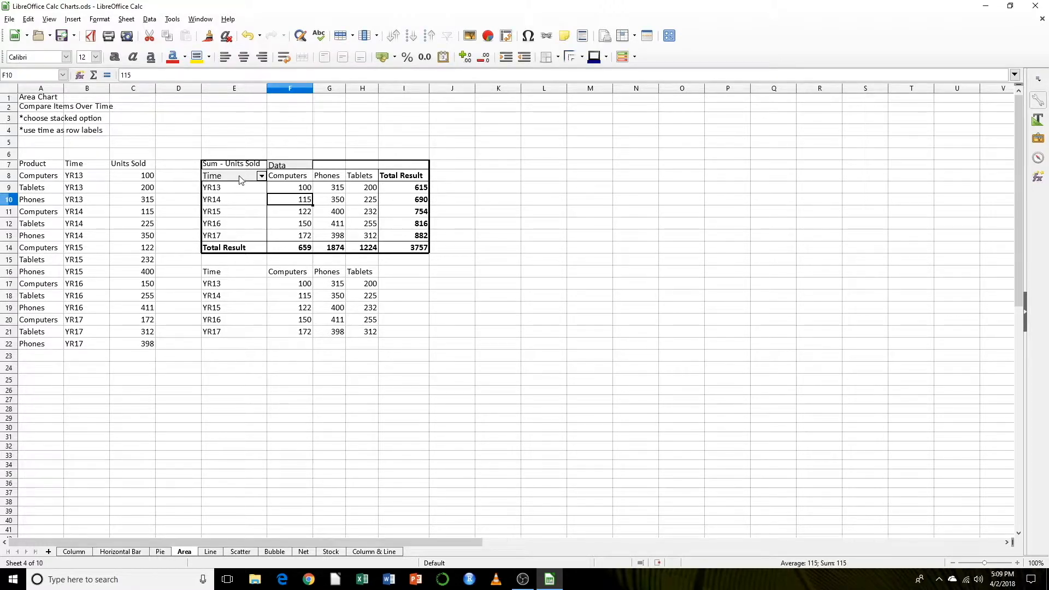
Highlight the pivot table's time and product values in E8:H13 without totals, and go to the plain table at E16.
left_click(233, 182)
key("shift+Right")
key("shift+Right")
key("shift+Right")
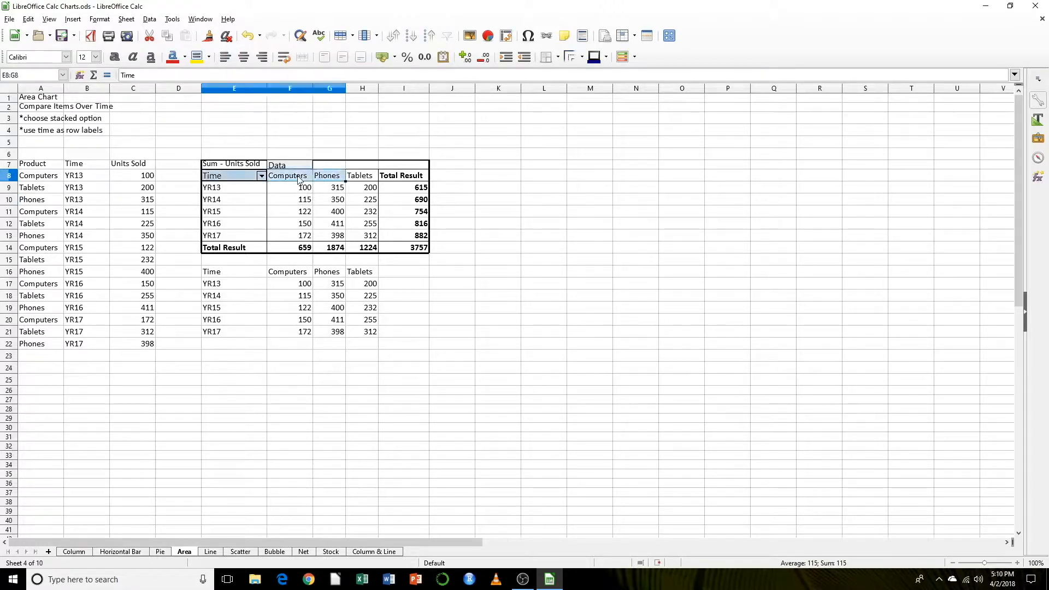
key("shift+Down")
key("shift+Down")
key("shift+Down")
key("shift+Down")
key("shift+Down")
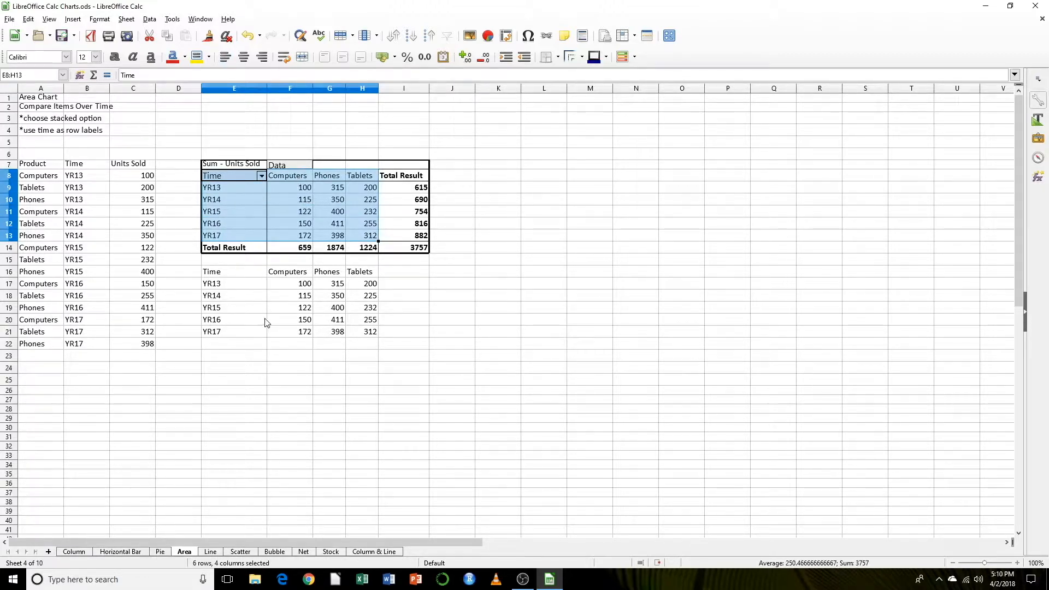
left_click(245, 276)
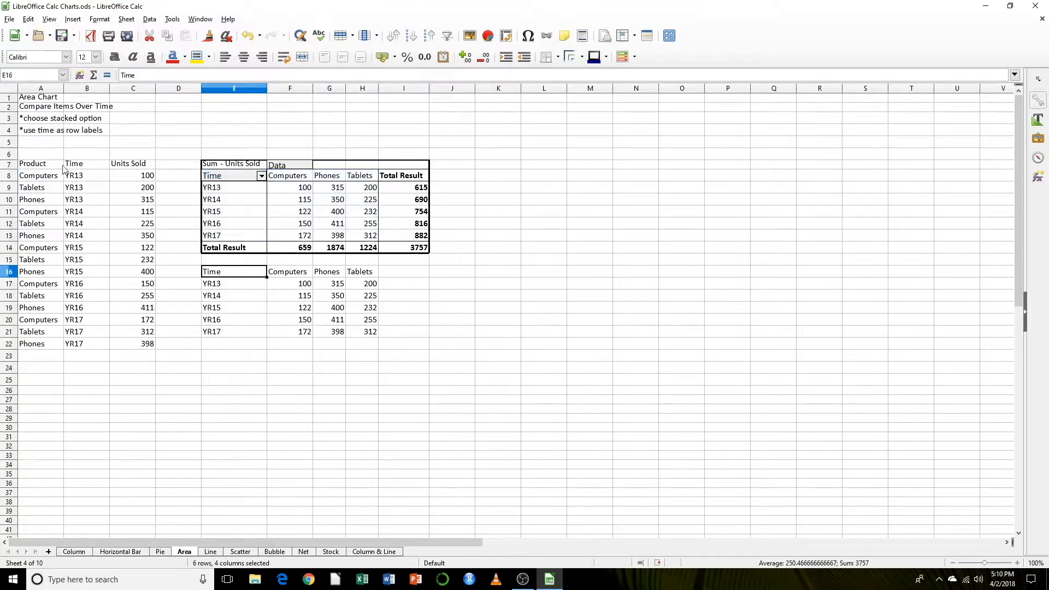
Lay out a pivot table from A7:C22 with Time as the row field, Product as the column field and Units Sold as the data field.
left_click_drag(33, 163, 144, 345)
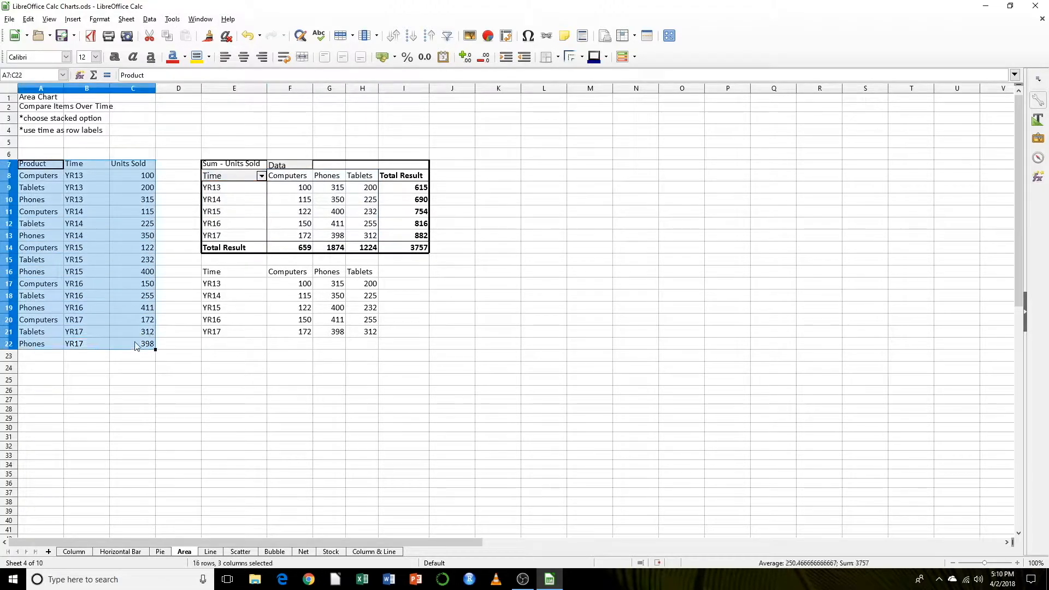
left_click(506, 37)
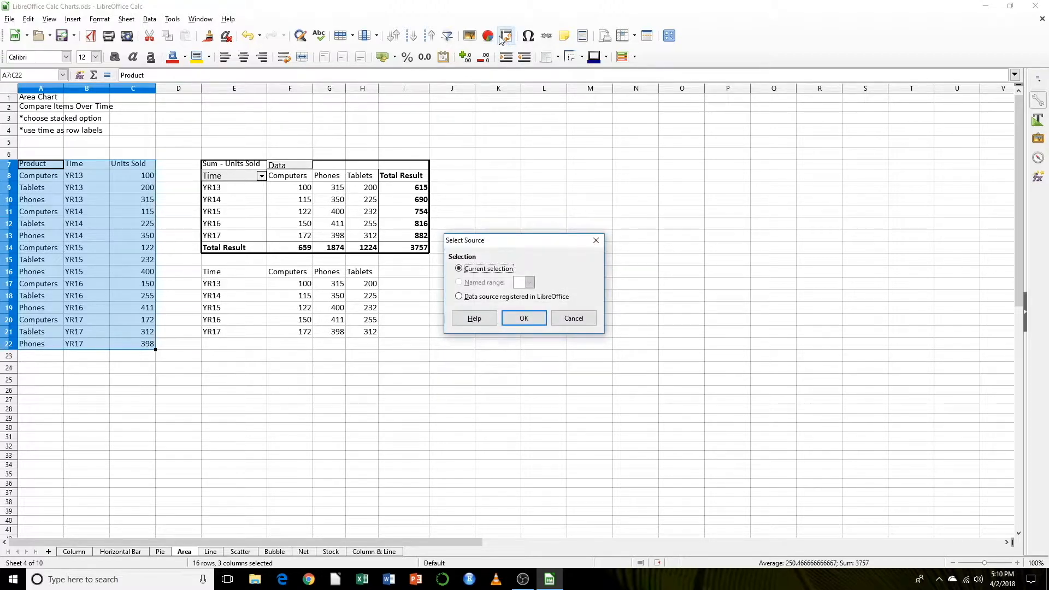
left_click(513, 320)
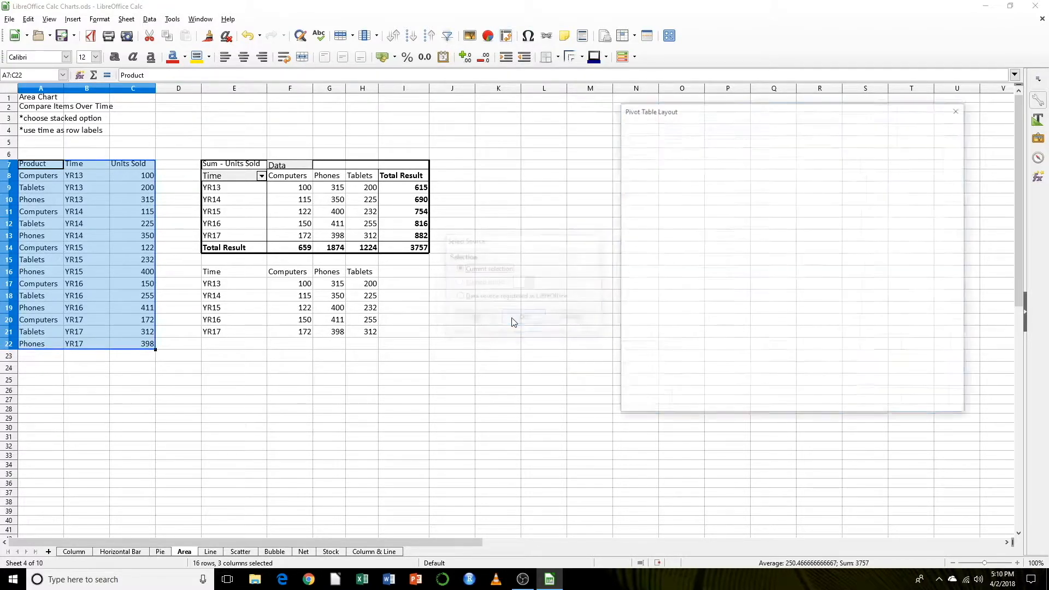
left_click_drag(876, 153, 655, 304)
left_click_drag(879, 145, 762, 240)
left_click(880, 160)
left_click_drag(880, 160, 788, 313)
Set the pivot table's destination to cell K7 on the Area sheet and create it.
left_click(626, 378)
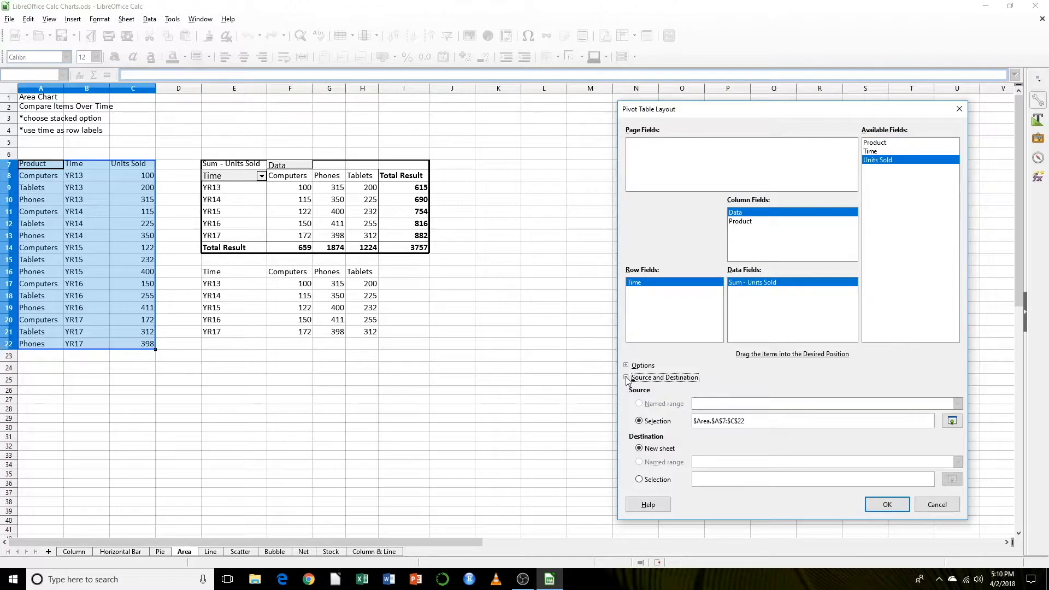
left_click(721, 477)
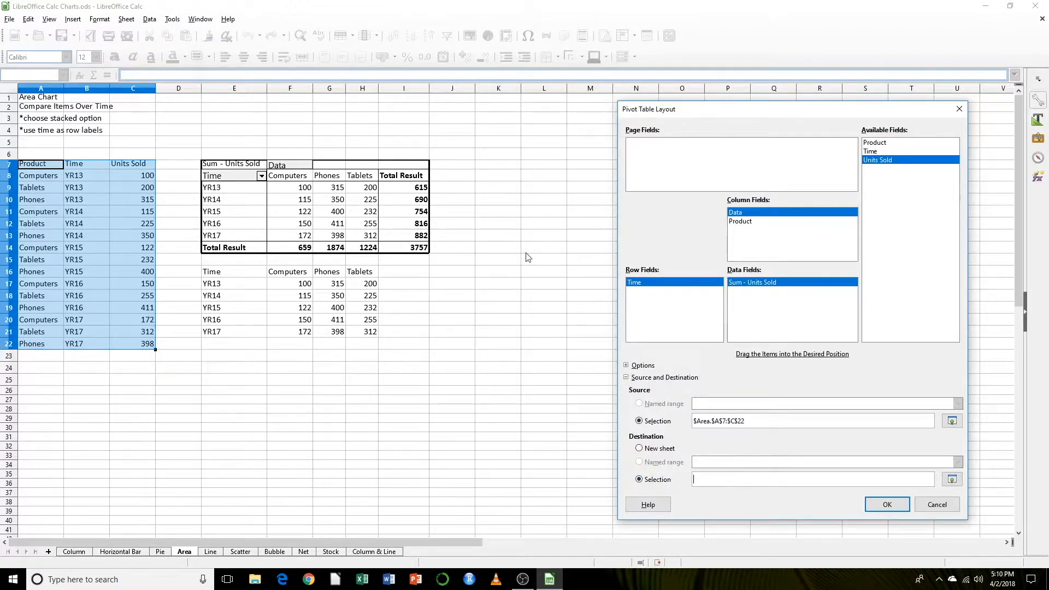
left_click(503, 165)
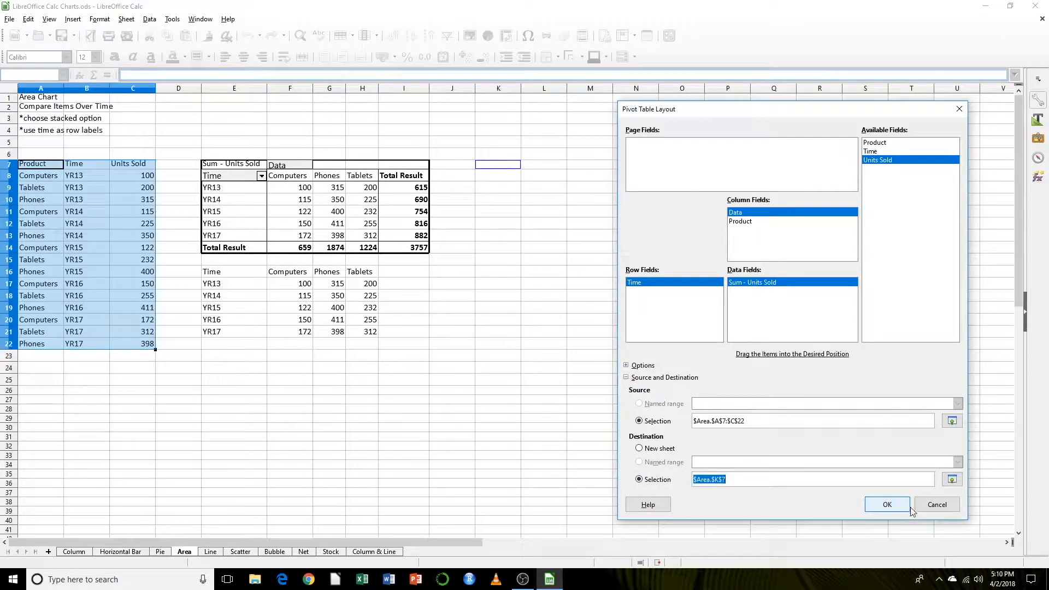
left_click(887, 505)
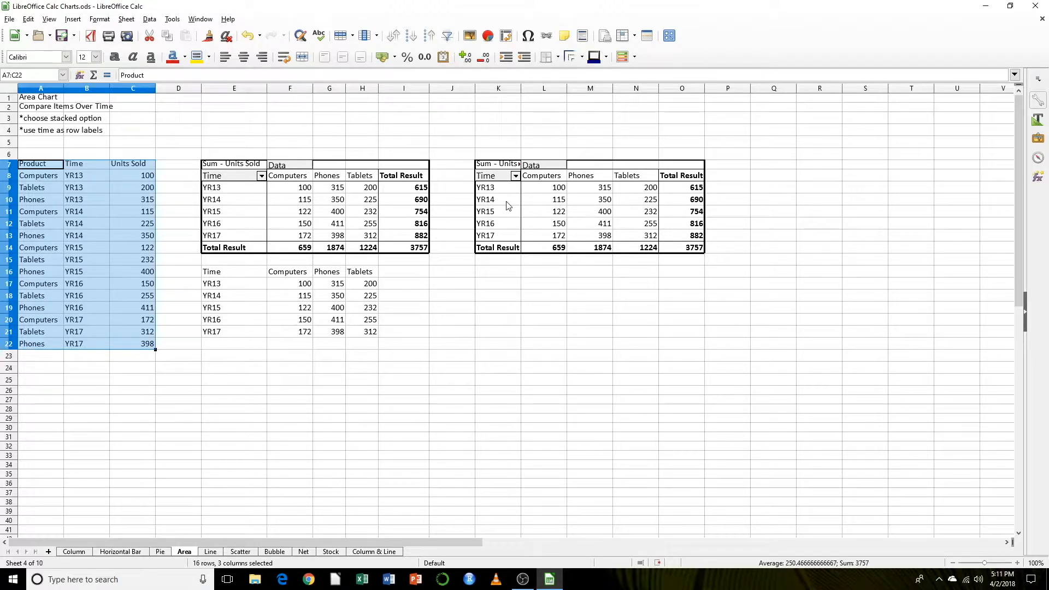
Delete the pivot table that starts at K7.
left_click(540, 203)
right_click(541, 209)
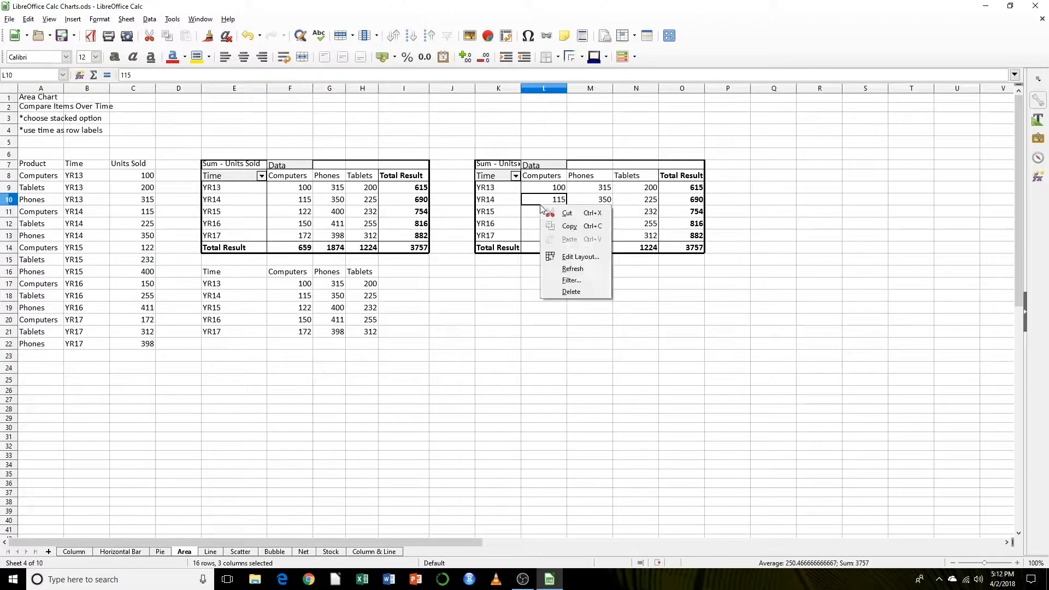
left_click(565, 292)
Compare the pivot table range E8:H13, excluding totals, with the plain table that starts at E16.
left_click(289, 179)
key("Left")
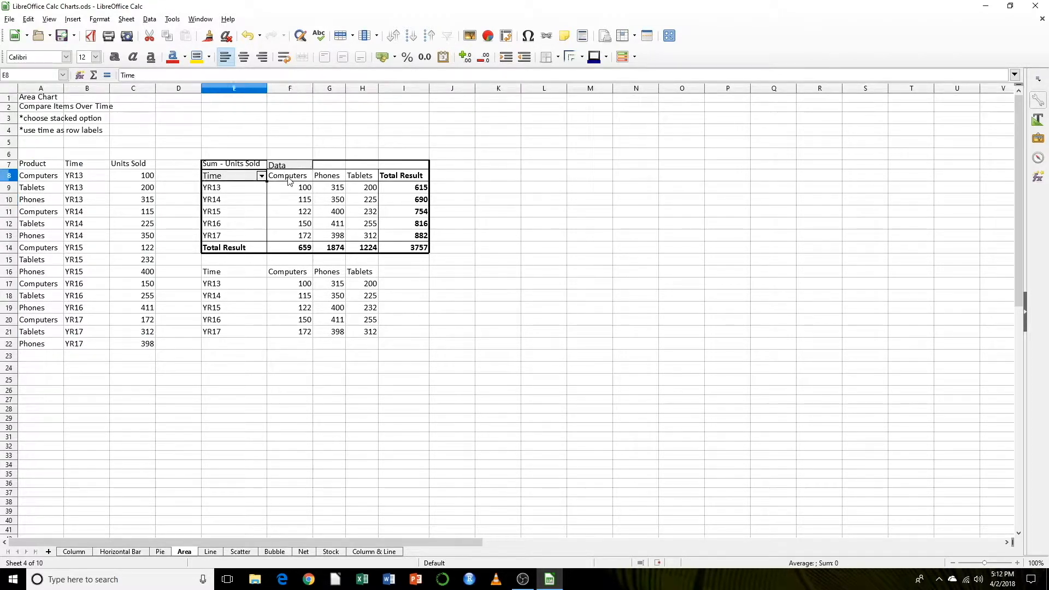
key("shift+Right")
key("shift+Right")
key("shift+Right")
key("shift+Down")
key("shift+Down")
key("shift+Down")
key("shift+Down")
key("shift+Down")
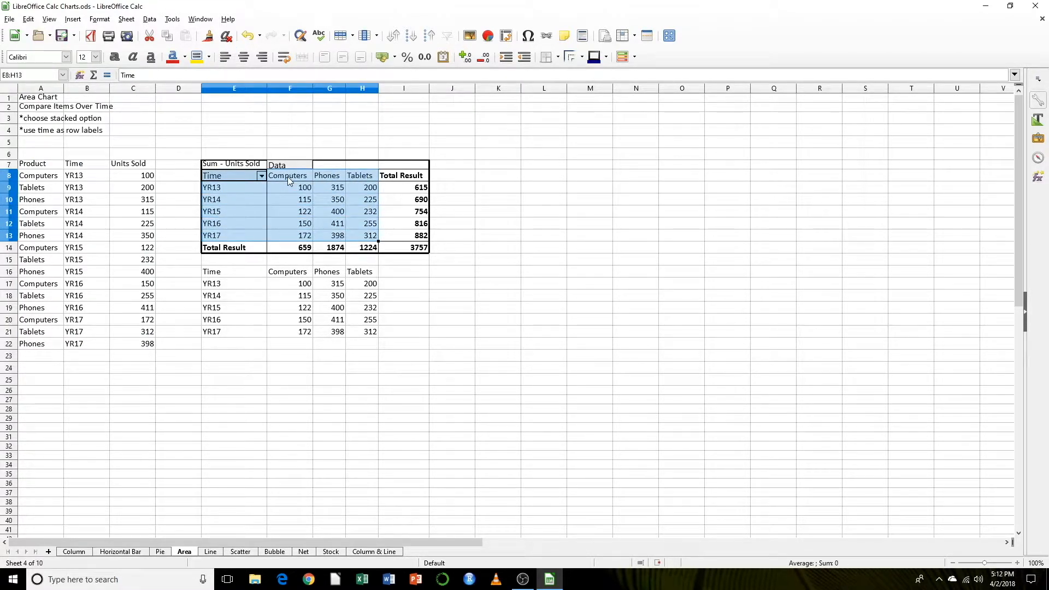
left_click(252, 272)
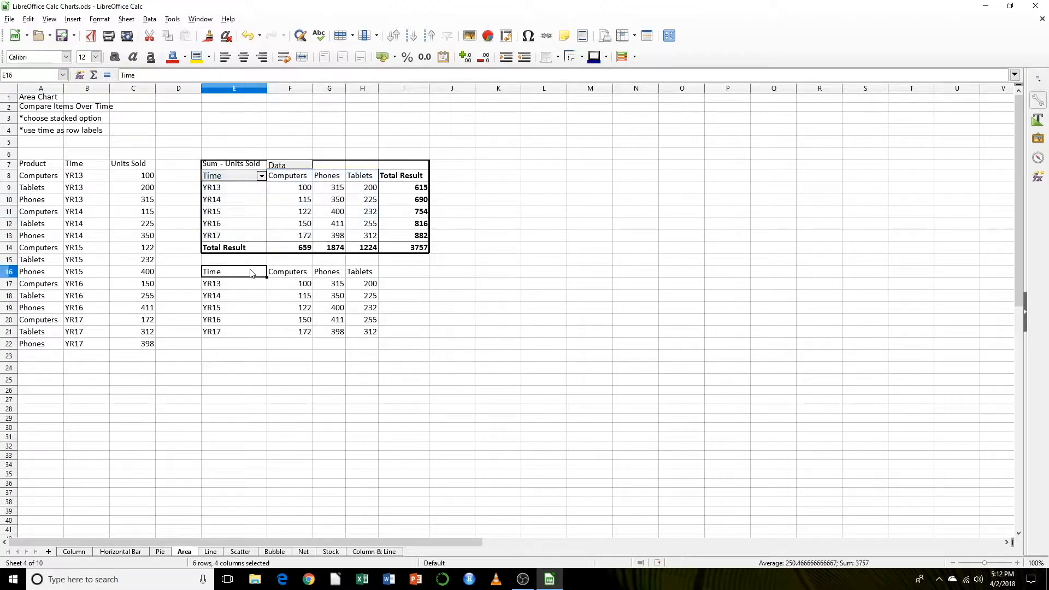
Start a stacked area chart from the plain table E16:H21, accepting the proposed data range and data series.
left_click_drag(252, 272, 365, 333)
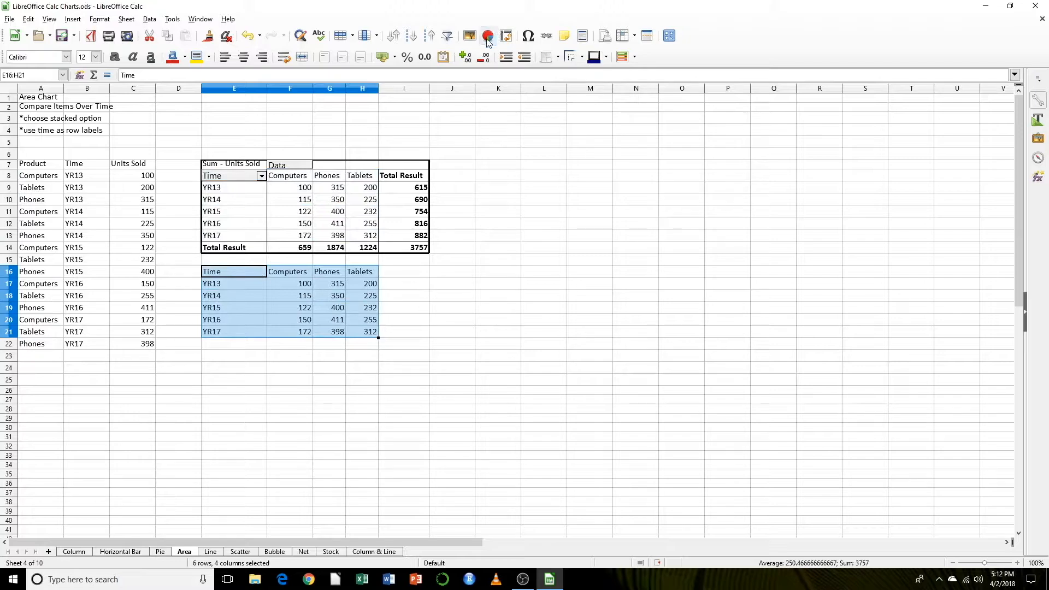
left_click(487, 39)
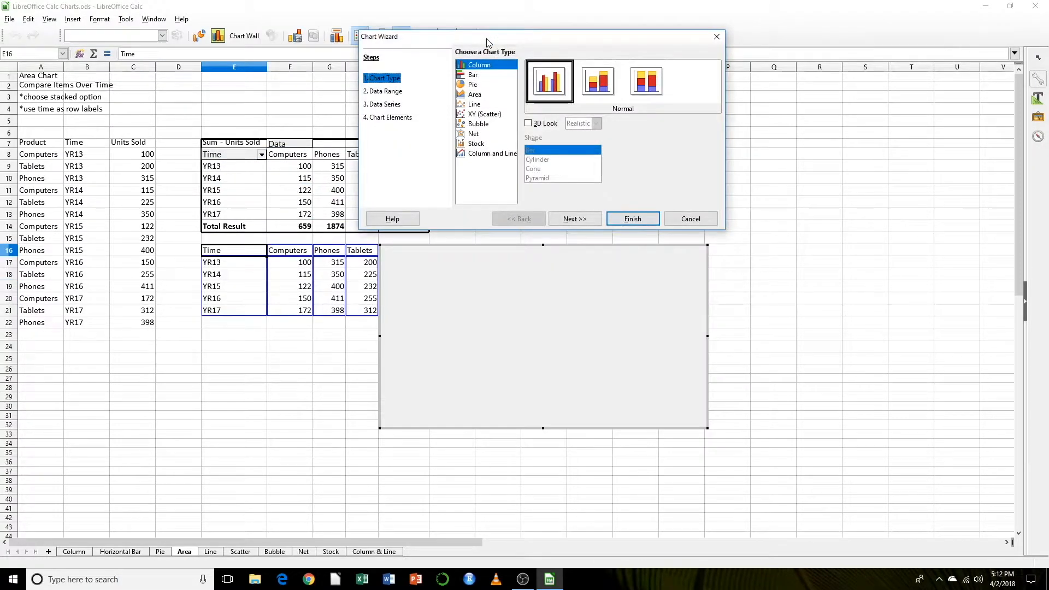
left_click(469, 95)
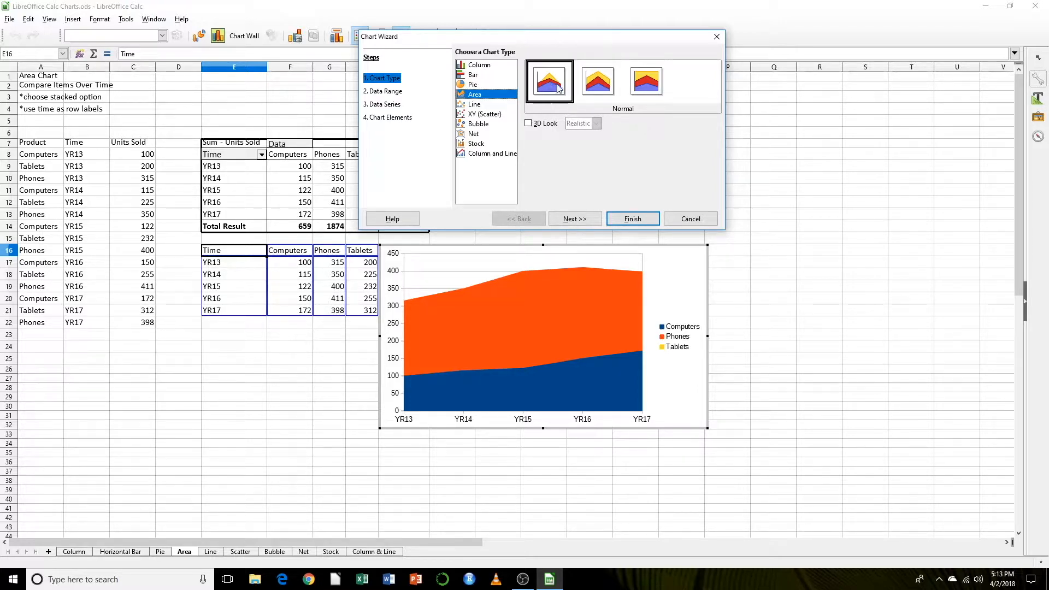
left_click(600, 83)
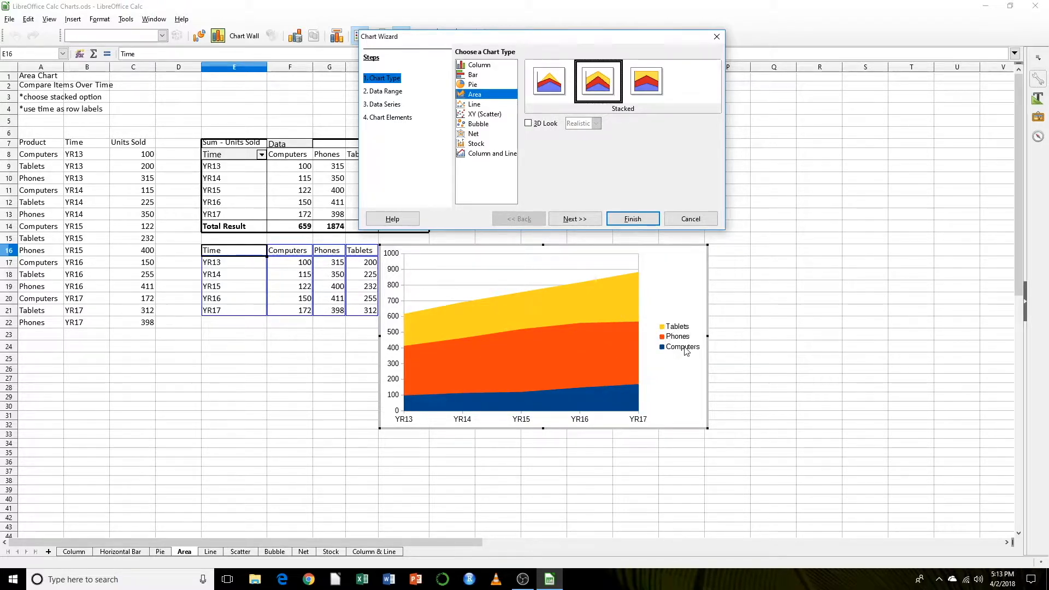
left_click(570, 222)
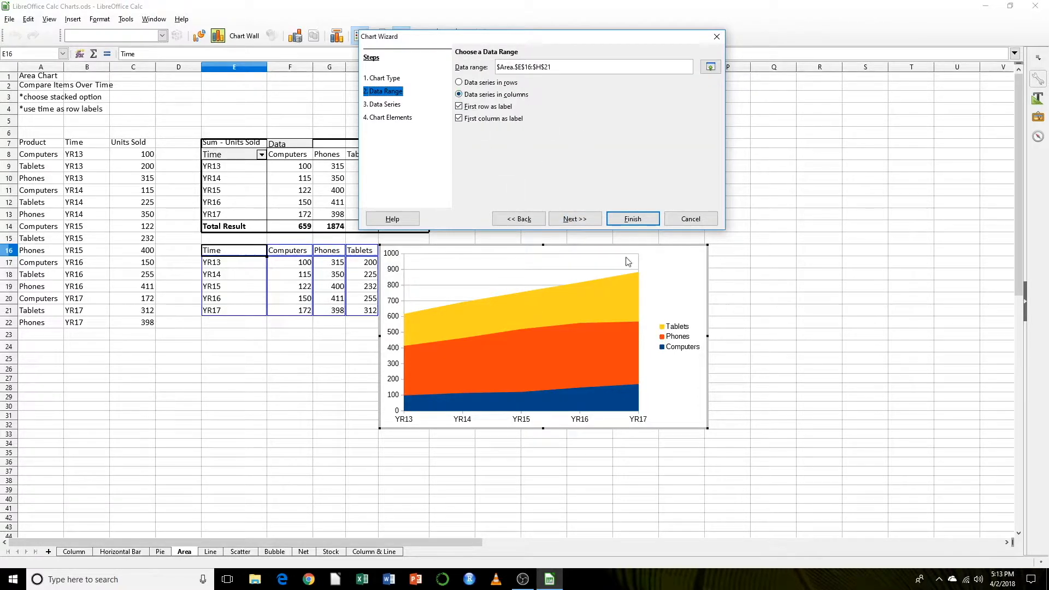
left_click(572, 221)
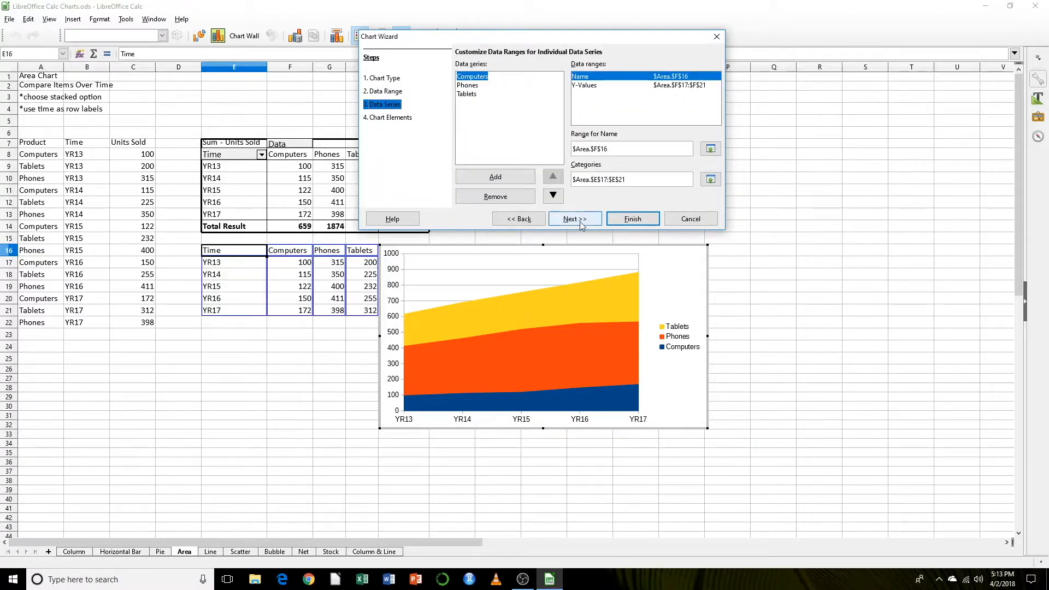
left_click(578, 221)
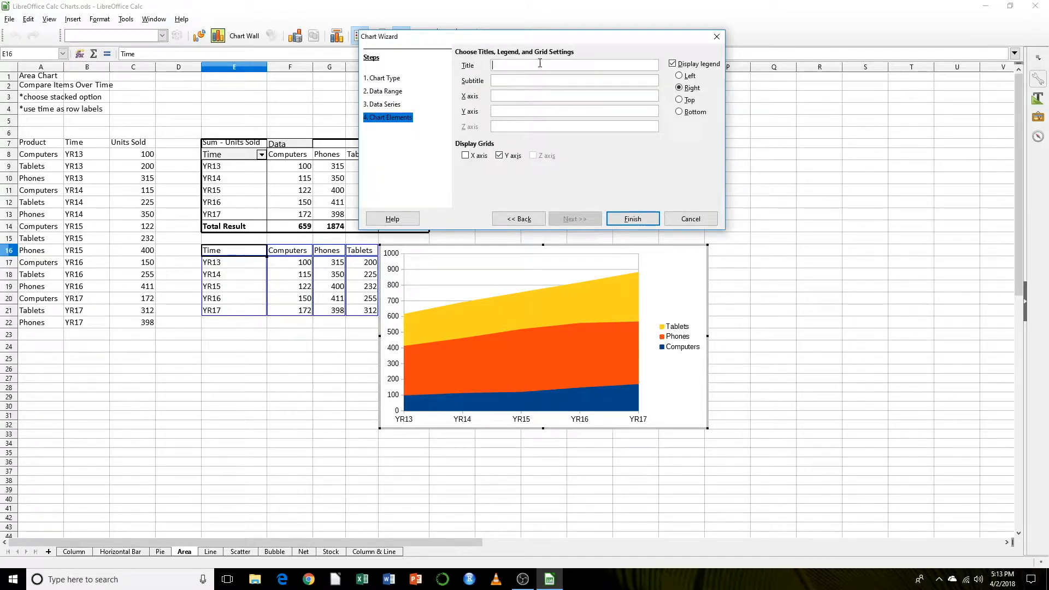
Title the chart Area Chart, label the x axis Years and the y axis Devices Sold, and create it.
type("Area")
key("Tab")
key("Tab")
type("Year")
type("De")
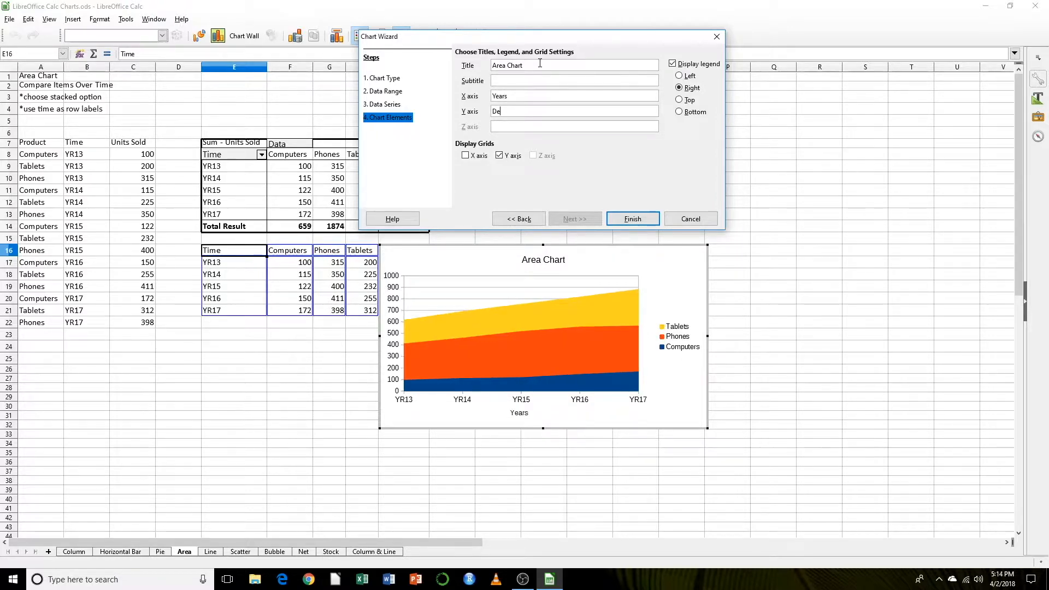
type("vices Sold")
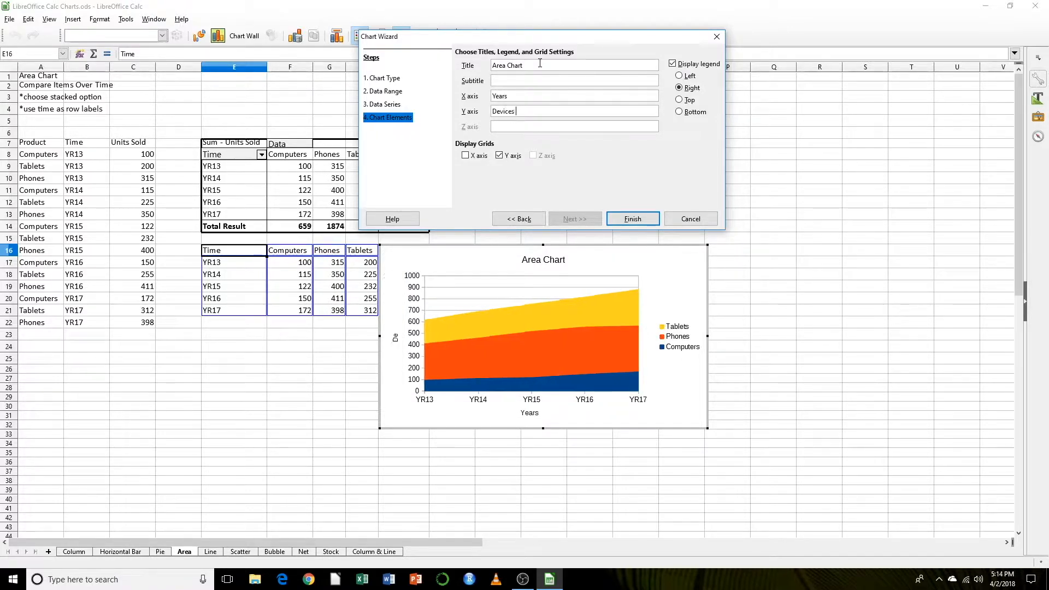
left_click(632, 219)
Move the new area chart to the right so it clears the plain table.
left_click(293, 418)
left_click(461, 276)
left_click_drag(461, 276, 521, 277)
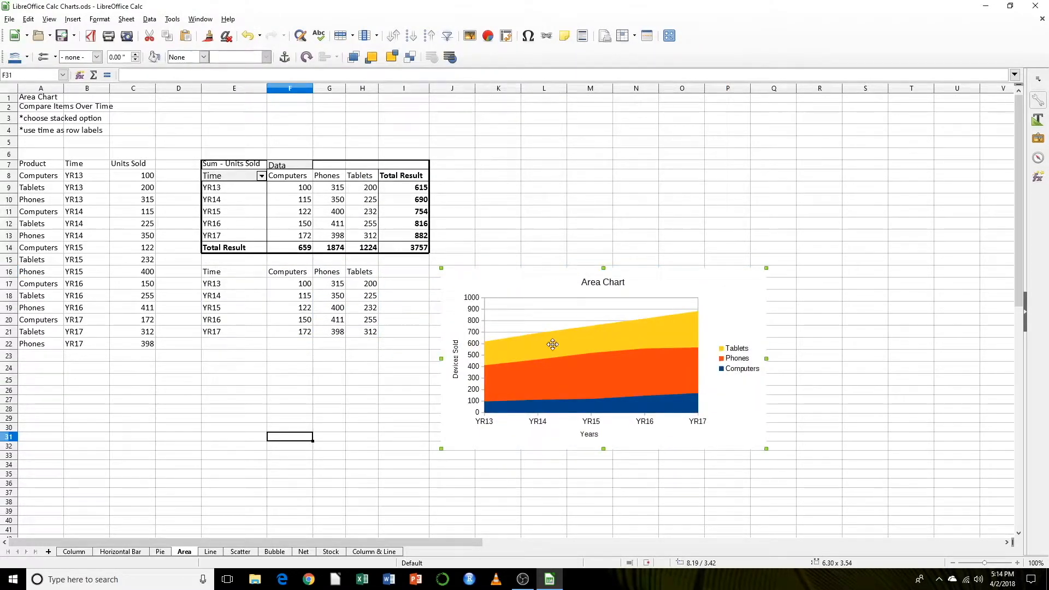
Create a stacked area chart from the pivot table range E8:H13, leaving out the total row and column.
left_click(266, 175)
key("shift+Right")
key("shift+Right")
key("shift+Right")
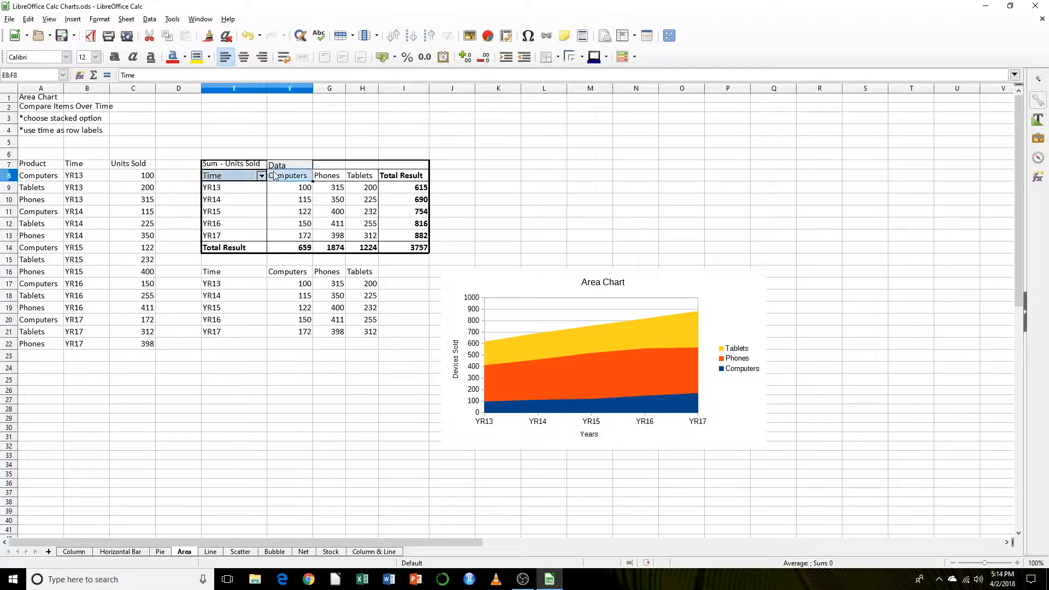
key("shift+Down")
key("shift+Down")
key("shift+Down")
key("shift+Down")
key("shift+Down")
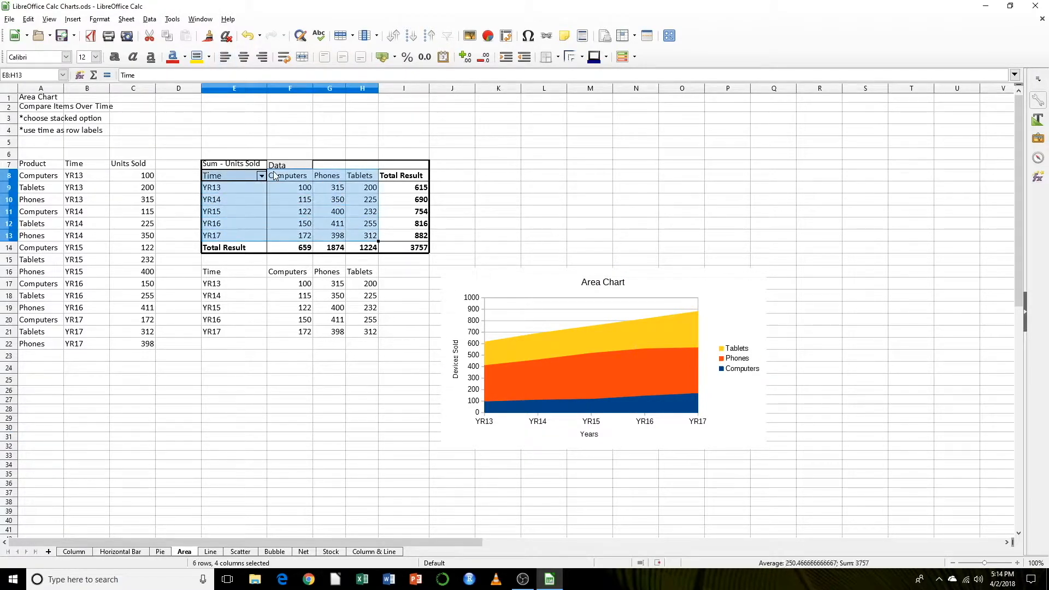
left_click(490, 38)
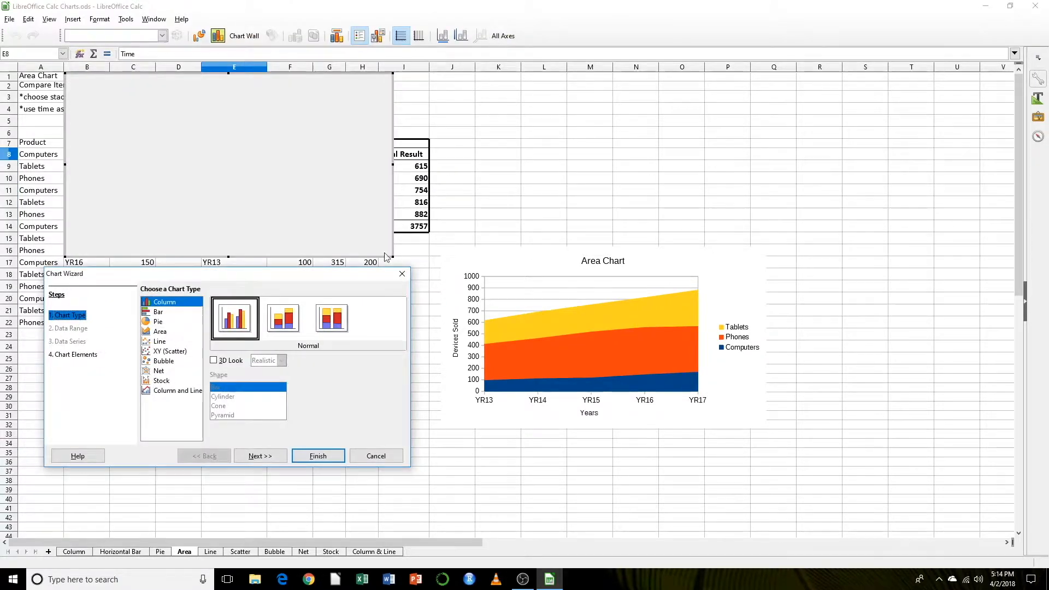
left_click(160, 331)
left_click(286, 320)
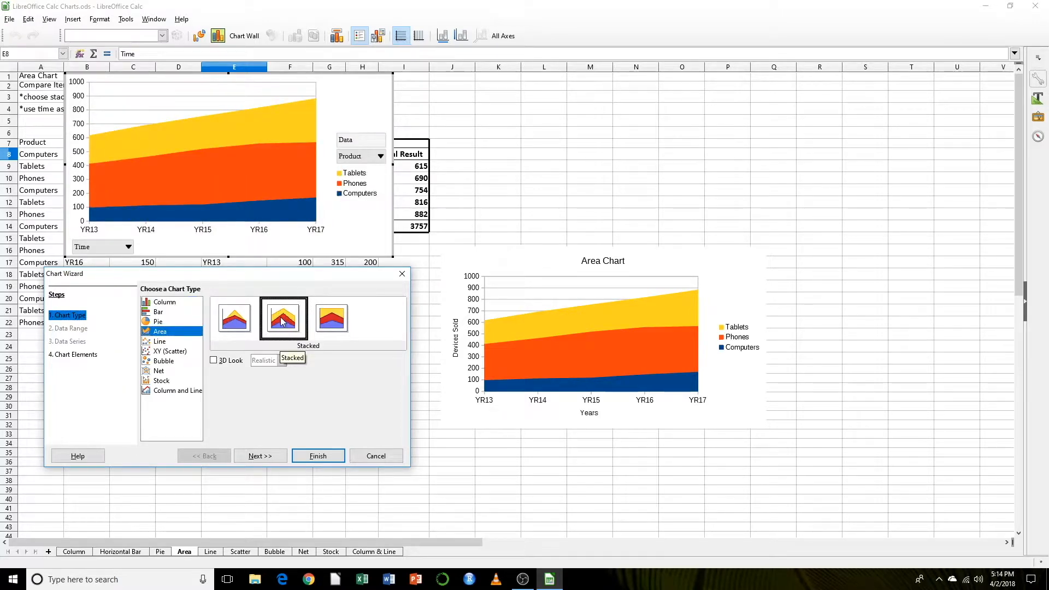
left_click(317, 456)
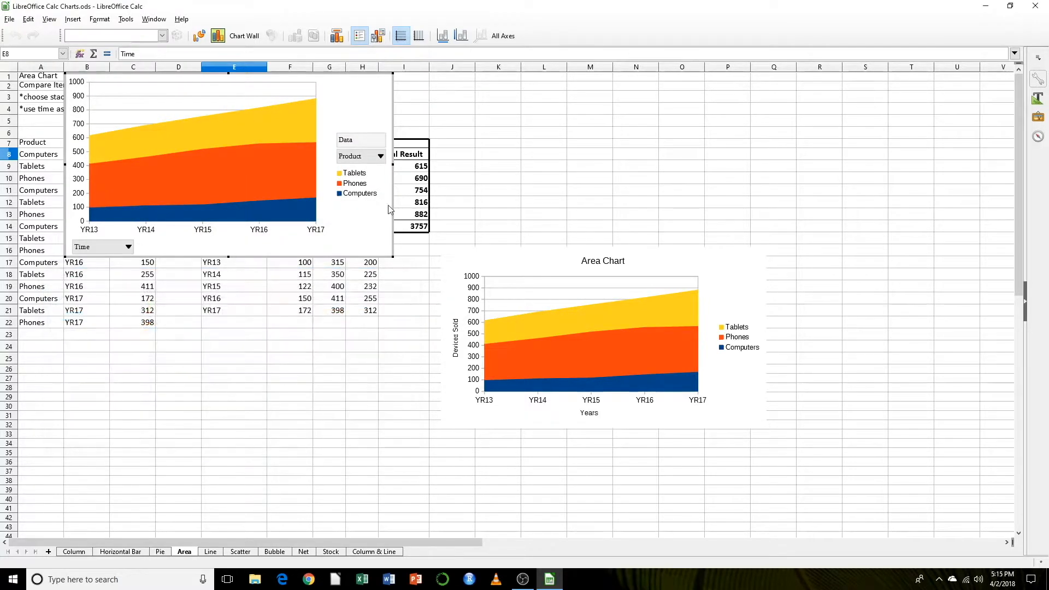
Move the pivot chart above the titled area chart and reduce its height to about 2.6 inches so they do not overlap.
key("Escape")
left_click_drag(365, 121, 741, 138)
left_click_drag(605, 294, 601, 242)
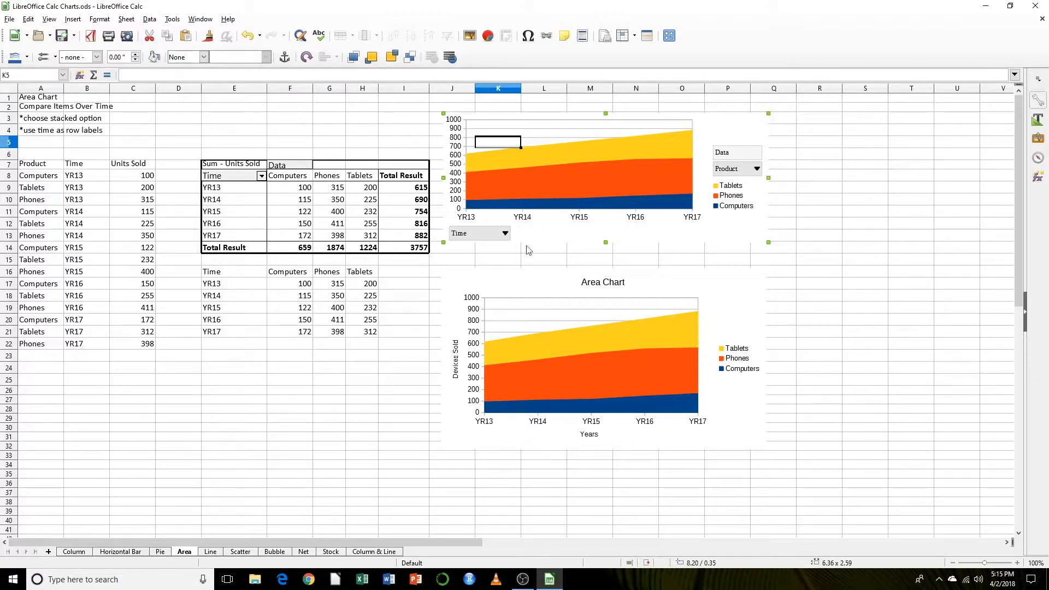
left_click(545, 293)
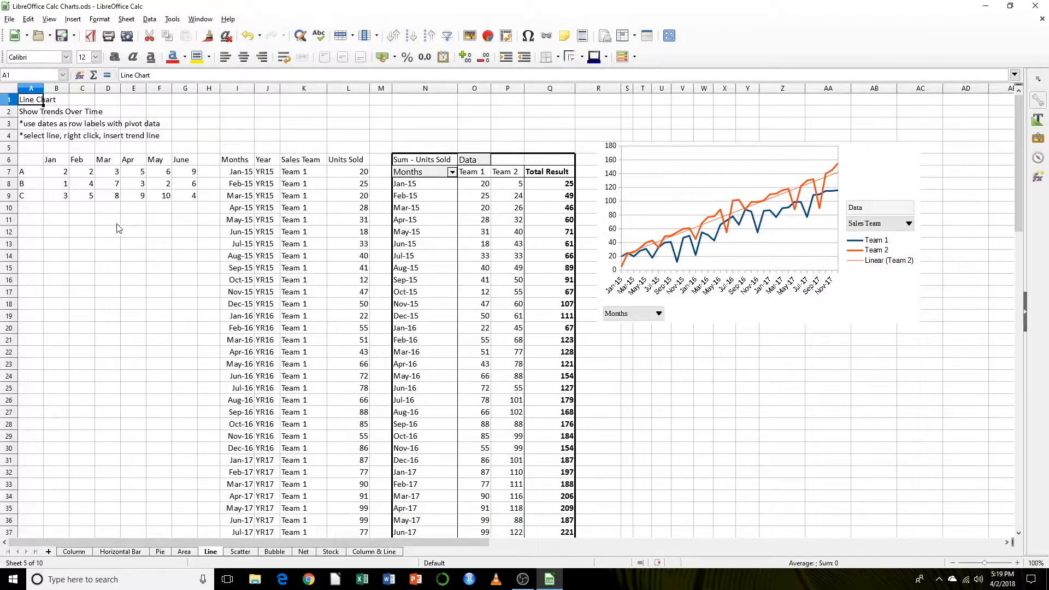
Start a Points and Lines line chart from A6:G9 on the Line sheet, with the data series in rows.
left_click(36, 114)
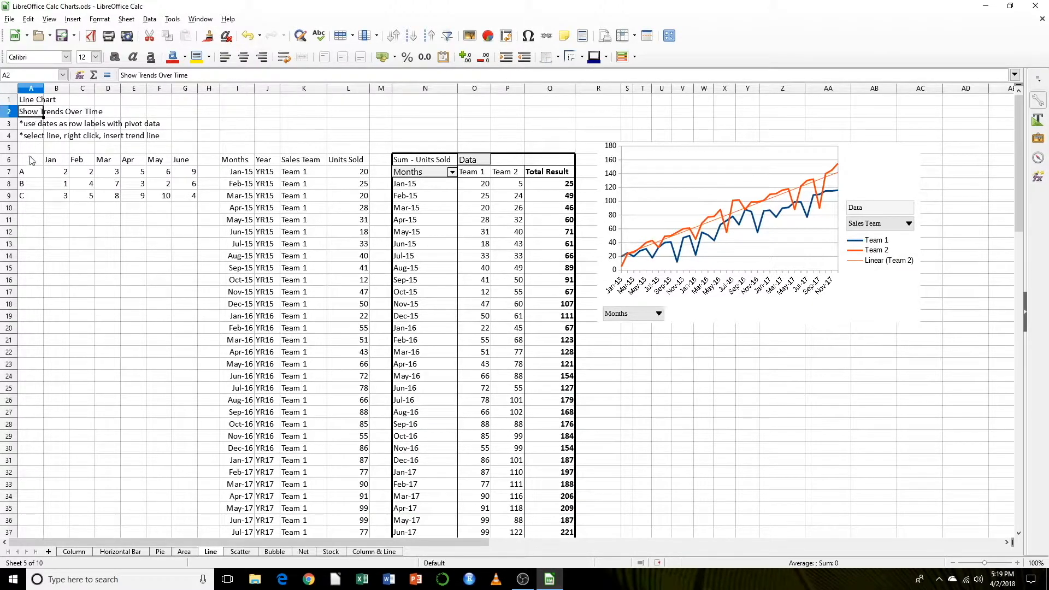
left_click_drag(32, 159, 188, 197)
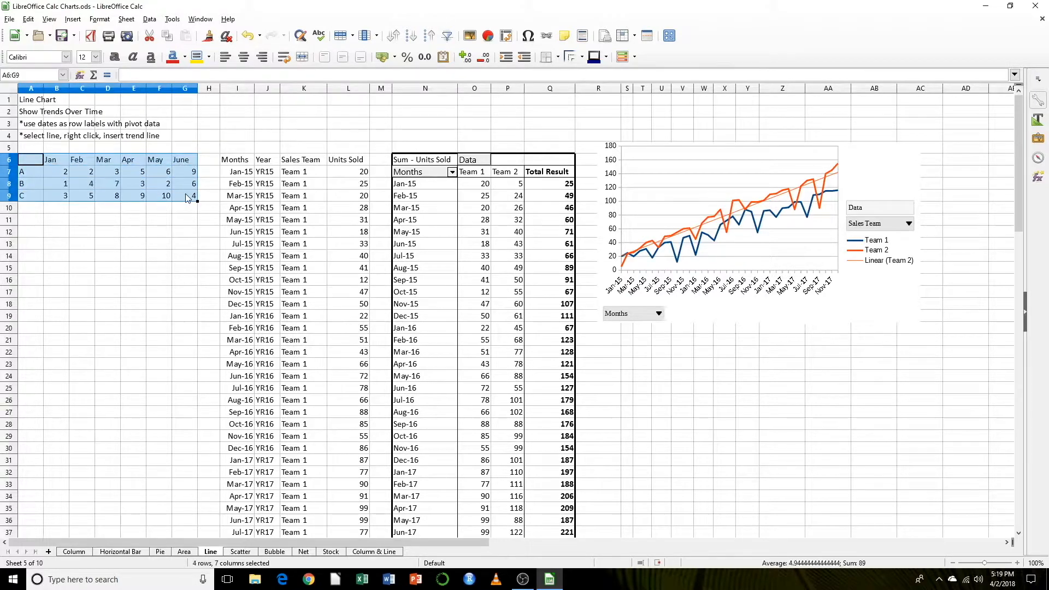
left_click(488, 36)
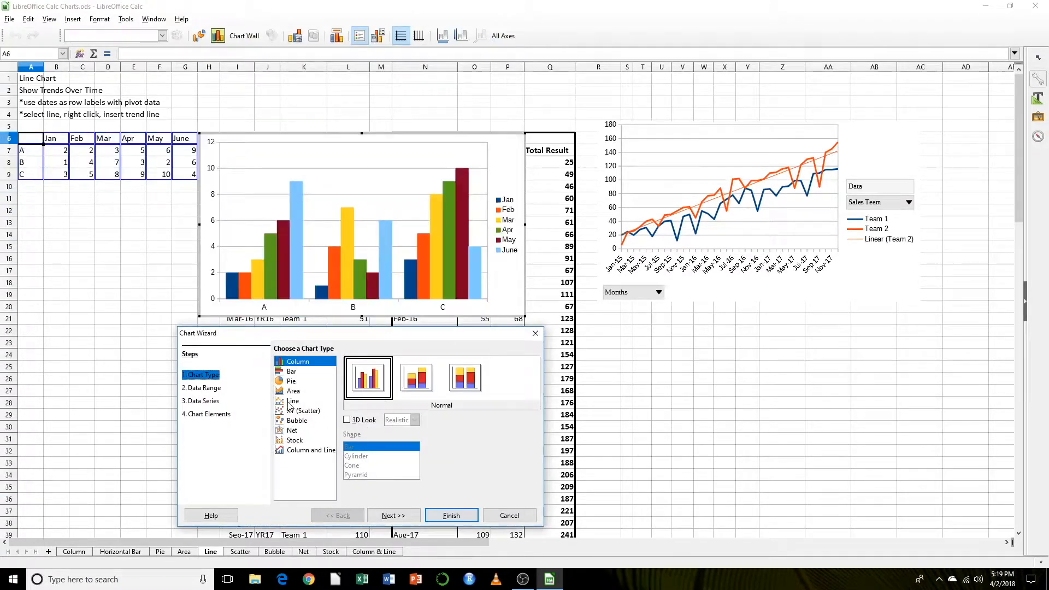
left_click(293, 401)
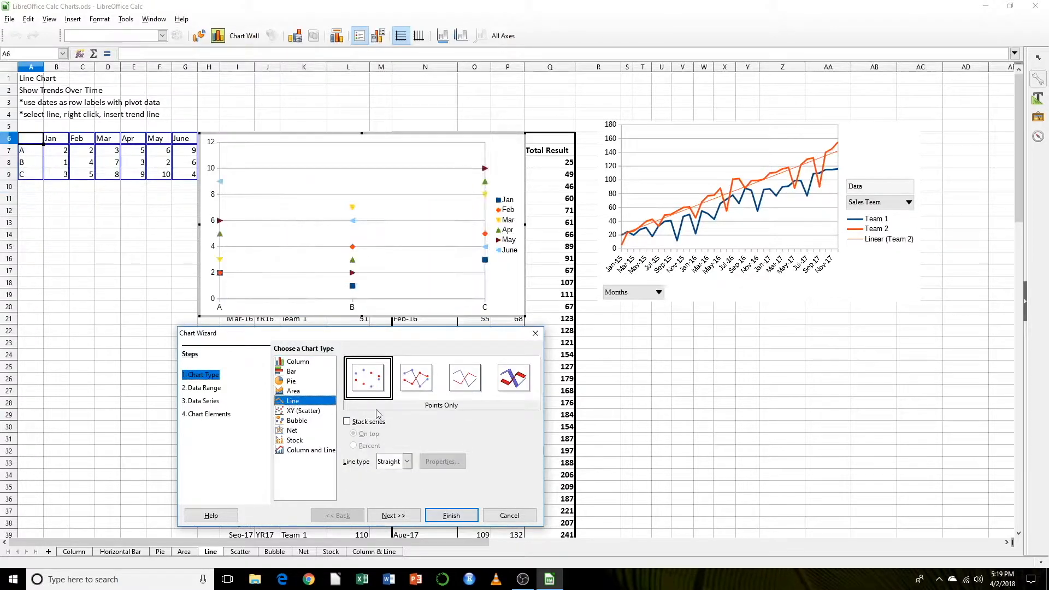
left_click(416, 378)
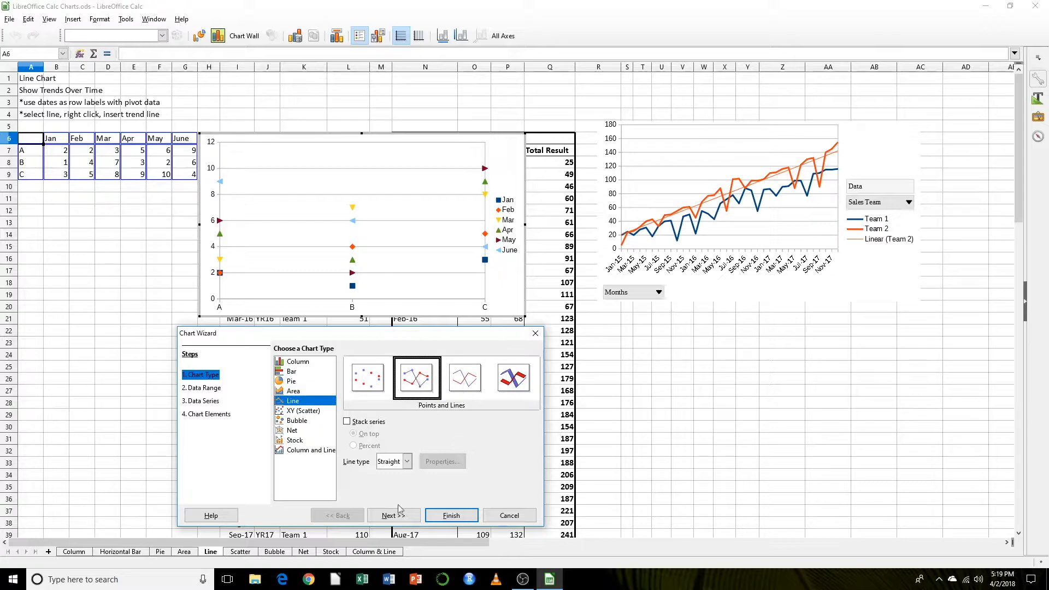
left_click(390, 520)
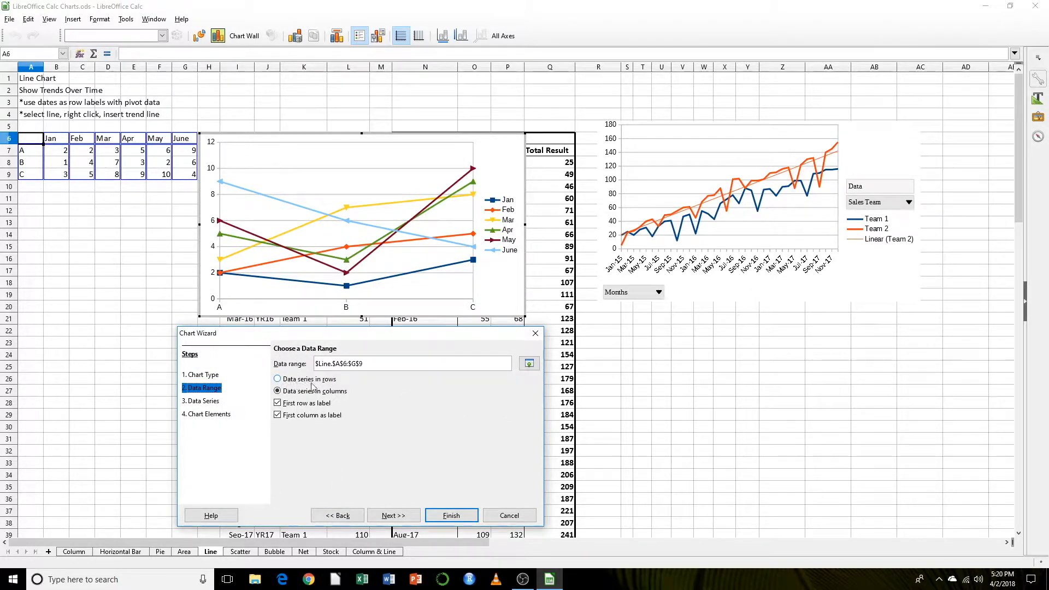
left_click(278, 379)
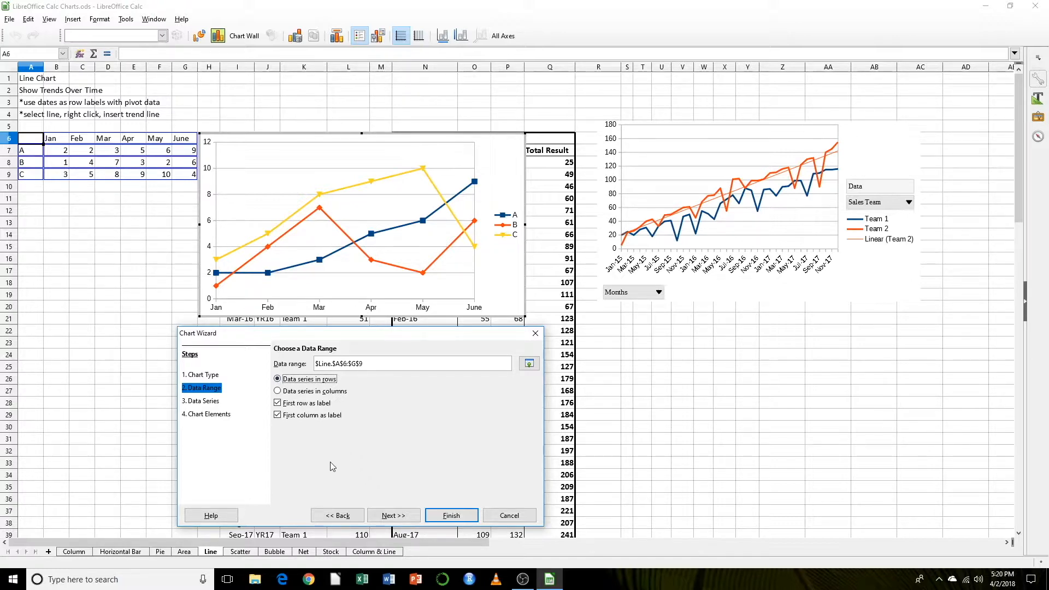
Title the chart Line Chart, label the x axis Time and the y axis Values, and create it.
left_click(390, 516)
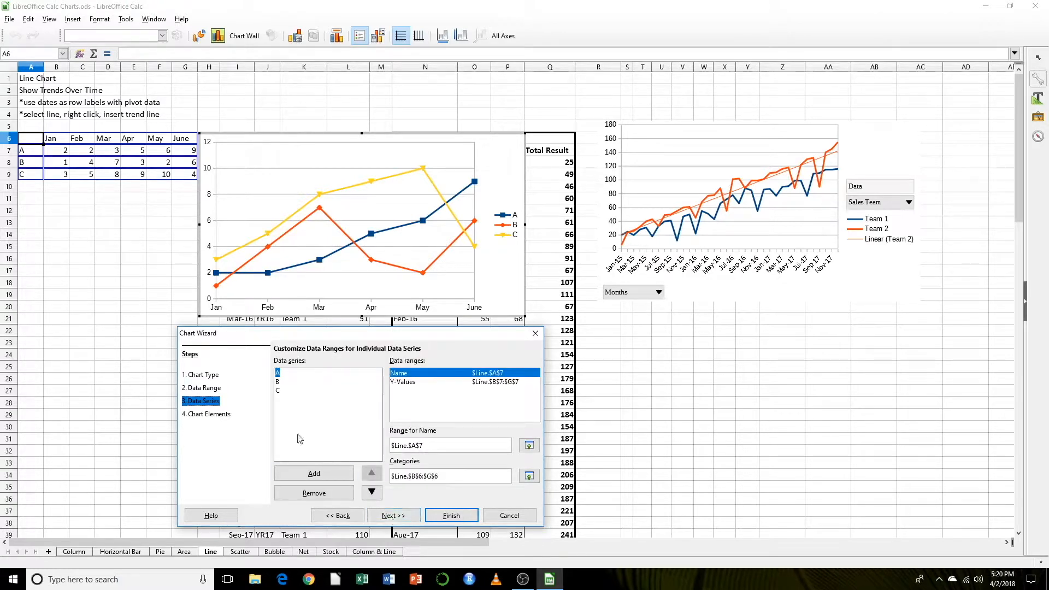
left_click(407, 519)
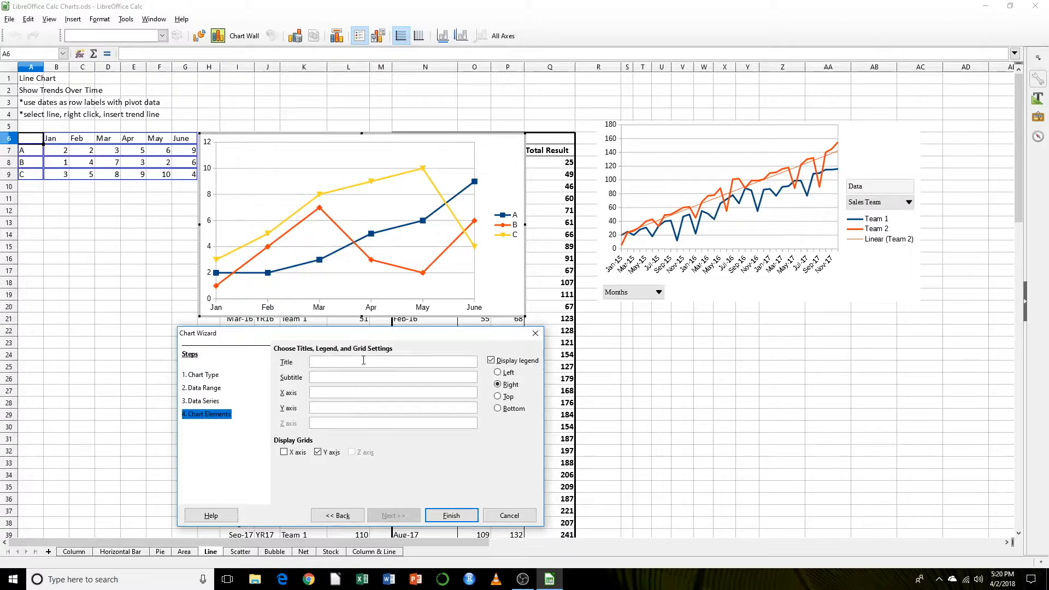
type("Line Char")
key("Tab")
key("Tab")
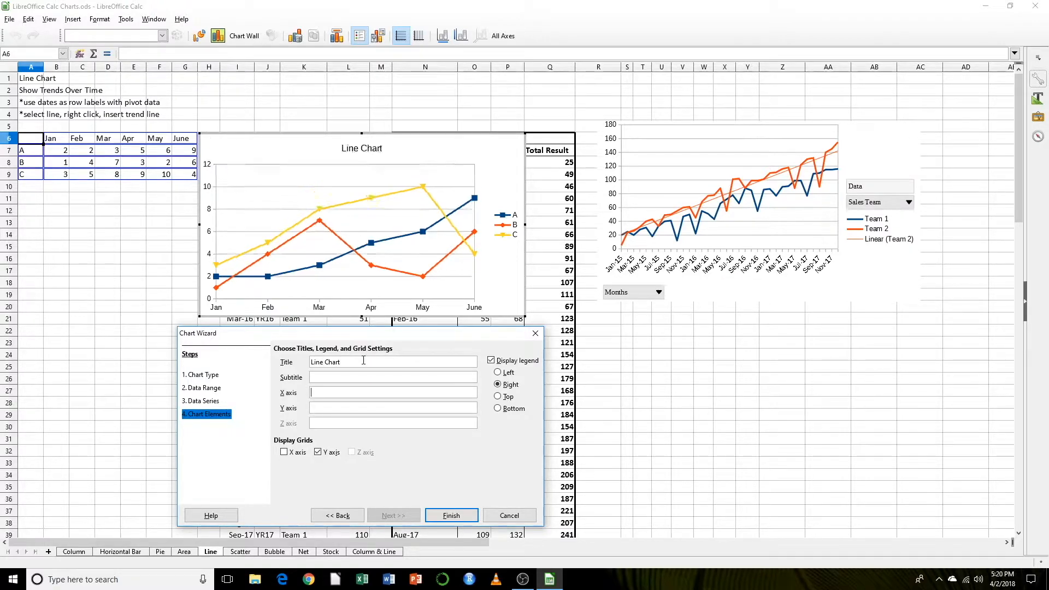
left_click(346, 405)
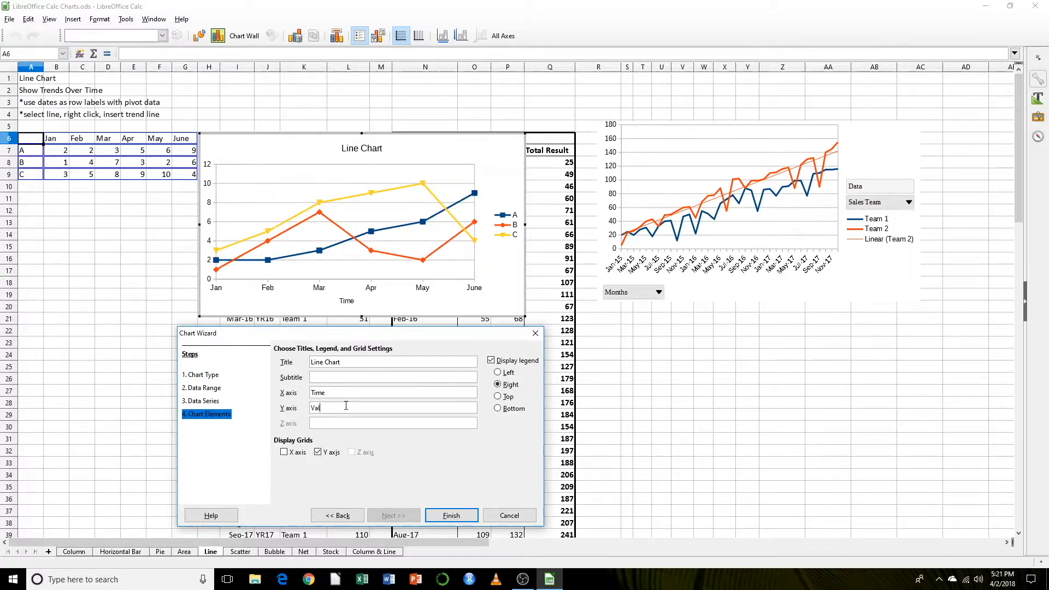
left_click(451, 515)
Place the line chart below the A6:G9 table and narrow it to about 3.4 inches so it clears the Months column.
left_click(159, 222)
left_click_drag(422, 258, 249, 322)
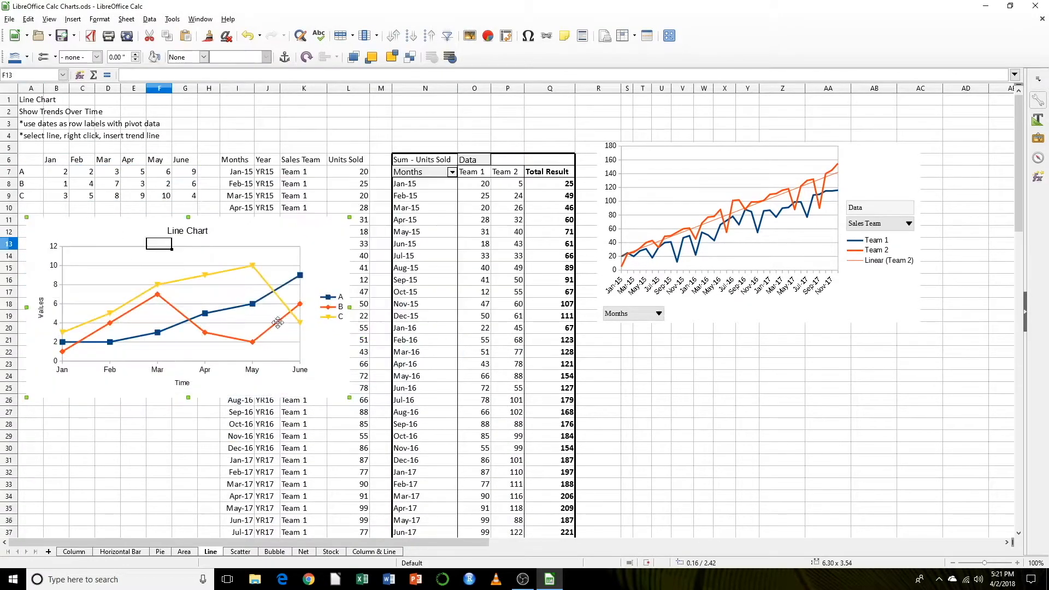
left_click_drag(349, 307, 200, 306)
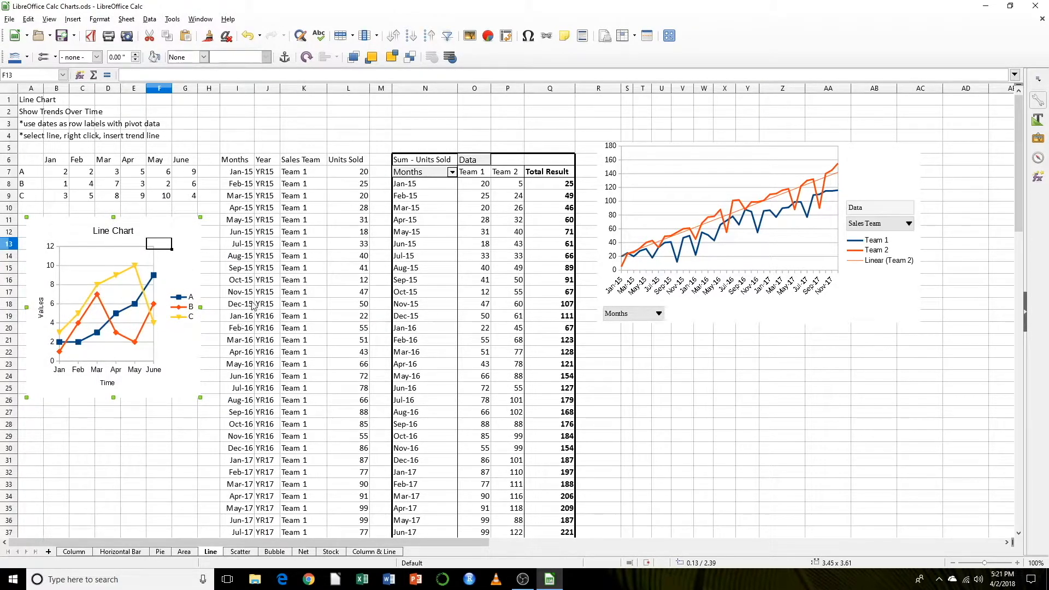
Select the monthly sales team data I6:L78, including its headers, and review the rows for both teams.
left_click(235, 162)
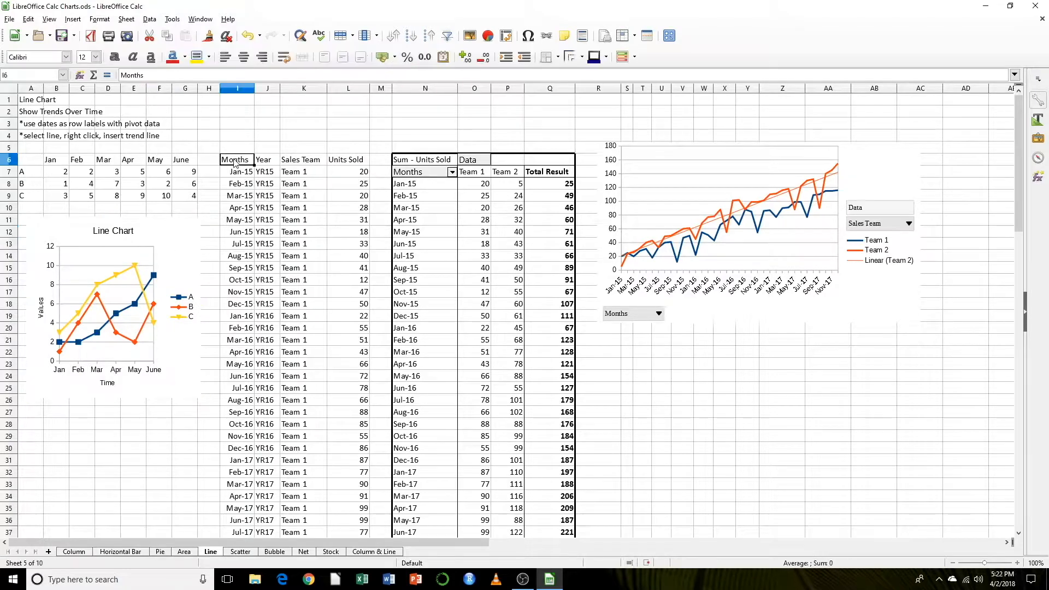
left_click_drag(233, 164, 344, 451)
scroll(343, 428, "down", 1)
scroll(342, 427, "down", 15)
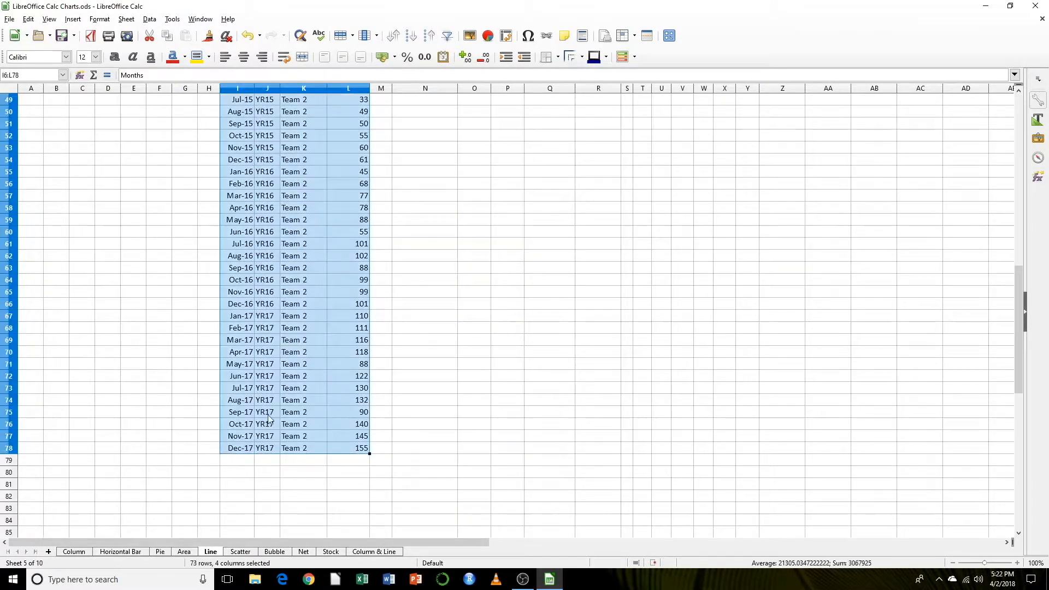
scroll(285, 444, "up", 16)
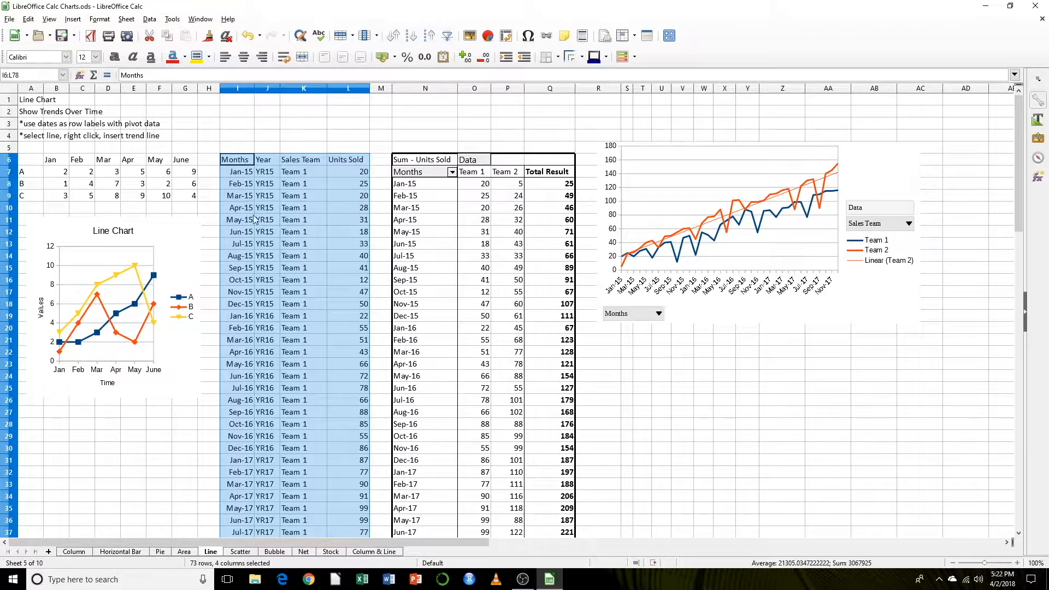
scroll(256, 246, "down", 7)
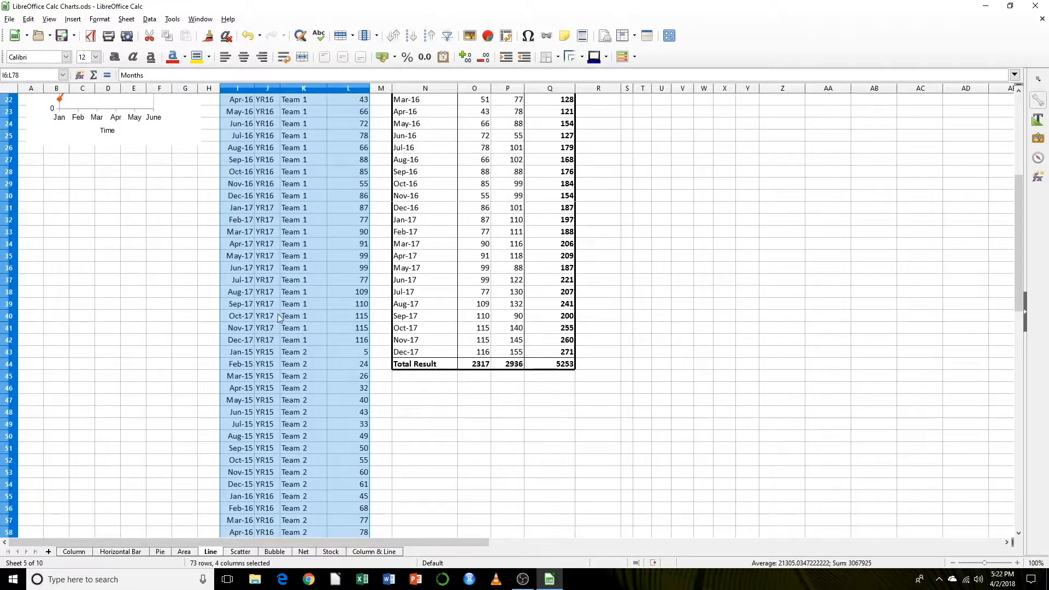
scroll(279, 467, "up", 7)
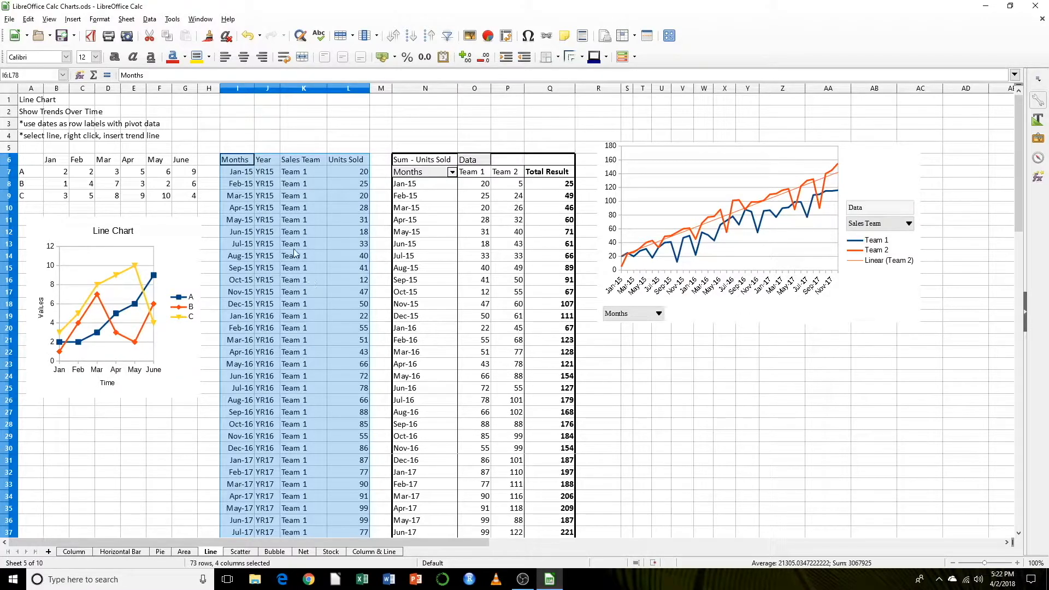
Open the layout of the monthly units-sold pivot table, review its row, column and data fields, and close it.
left_click(431, 185)
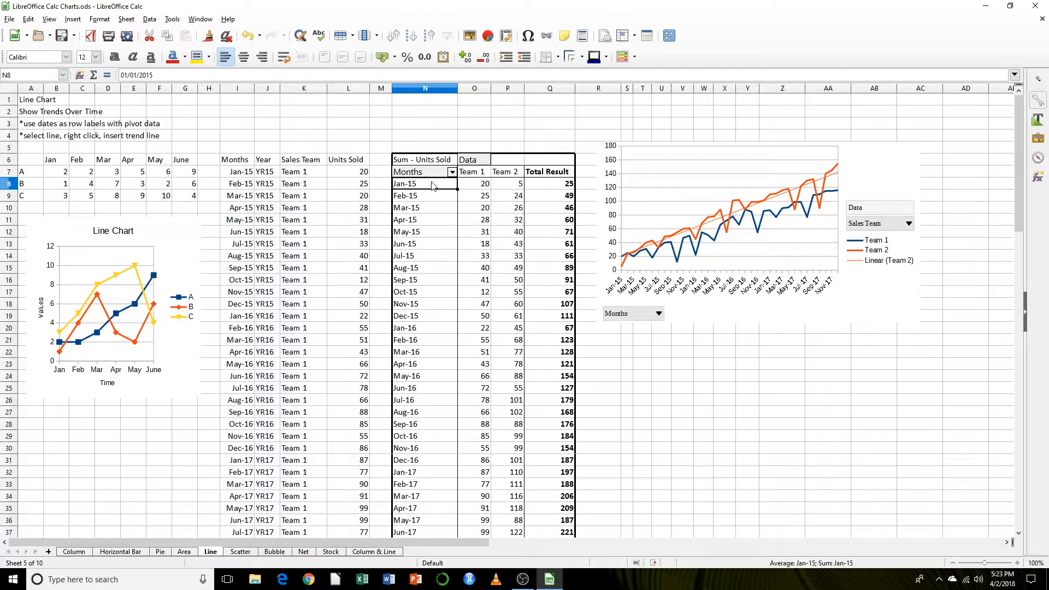
right_click(433, 185)
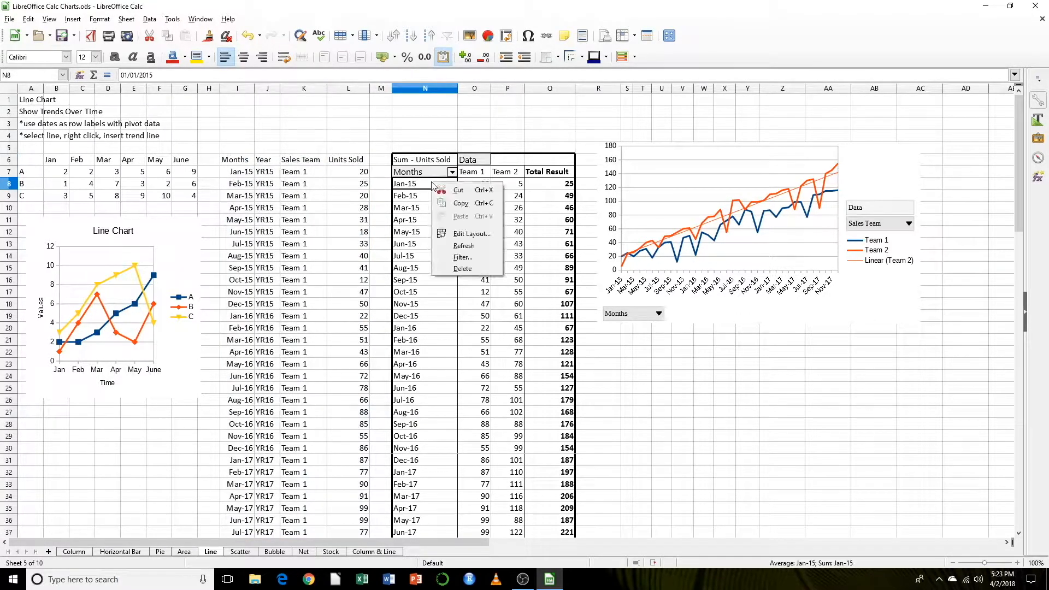
left_click(459, 234)
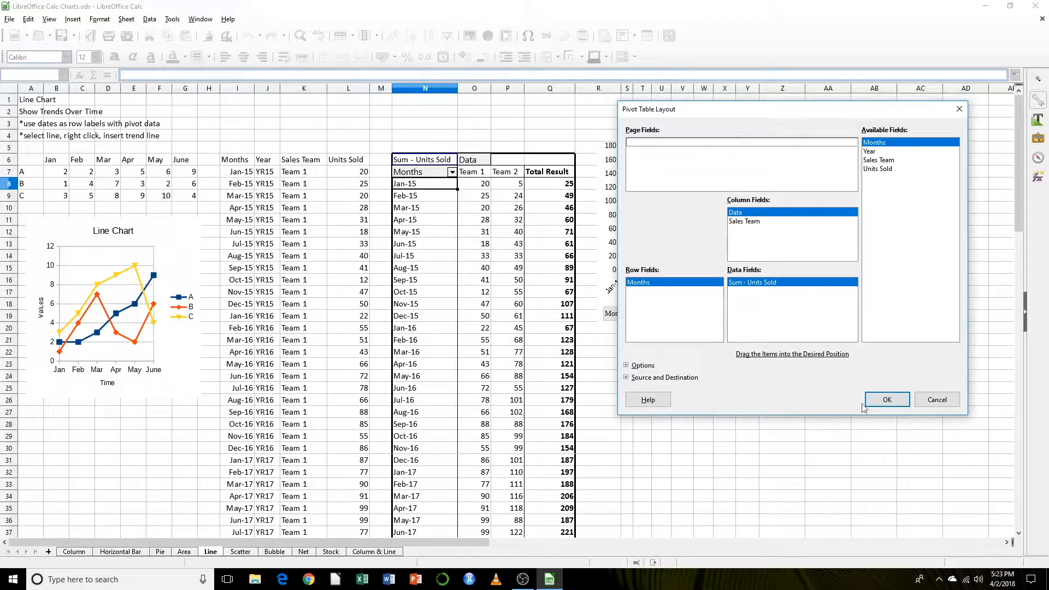
left_click(886, 399)
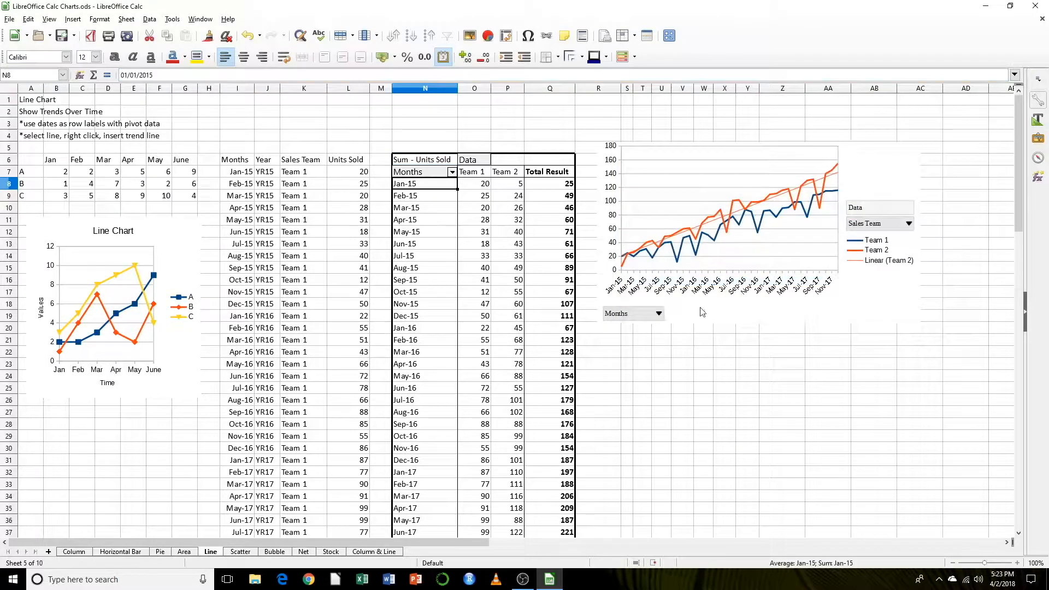
Delete the existing line chart beside the pivot table and select the monthly Team 1 and Team 2 pivot data N7:P43.
left_click(705, 305)
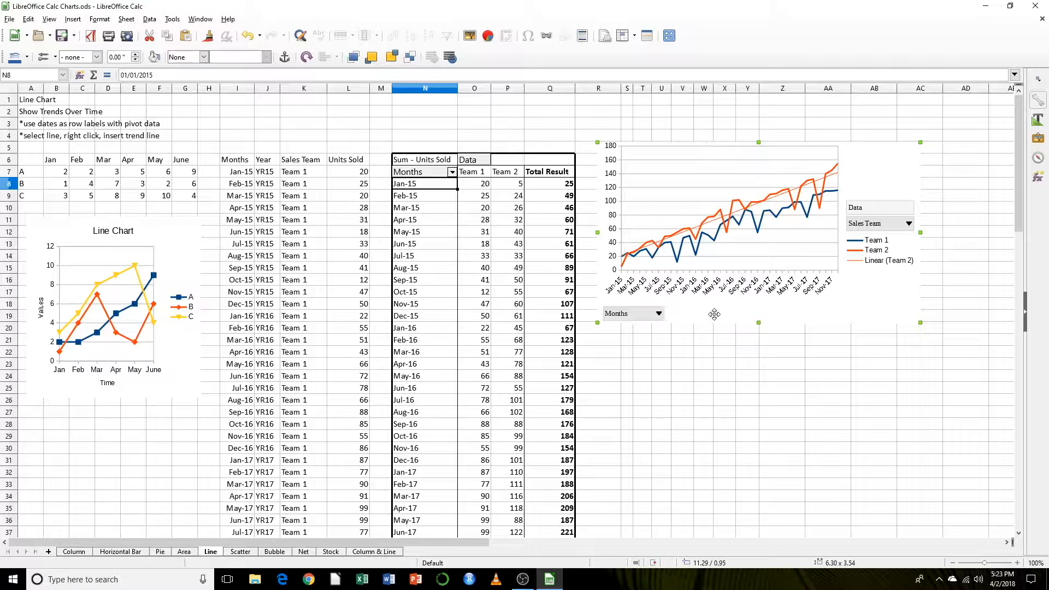
key("Delete")
left_click_drag(423, 171, 506, 172)
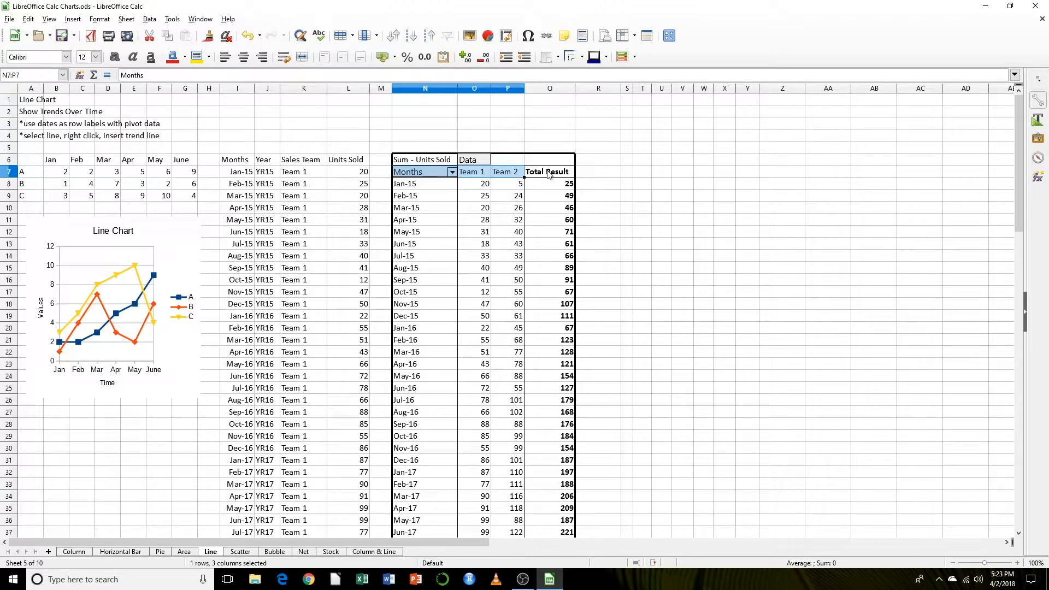
key("shift+Down")
key("shift+Down")
key("shift+Down")
key("shift+Down")
key("shift+Down")
key("shift+Down")
key("shift+Down")
key("shift+Down")
key("shift+Down")
key("shift+Down")
key("shift+Down")
key("shift+Down")
key("shift+Down")
key("shift+Down")
key("shift+Down")
key("shift+Down")
key("shift+Down")
key("shift+Down")
key("shift+Down")
key("shift+Down")
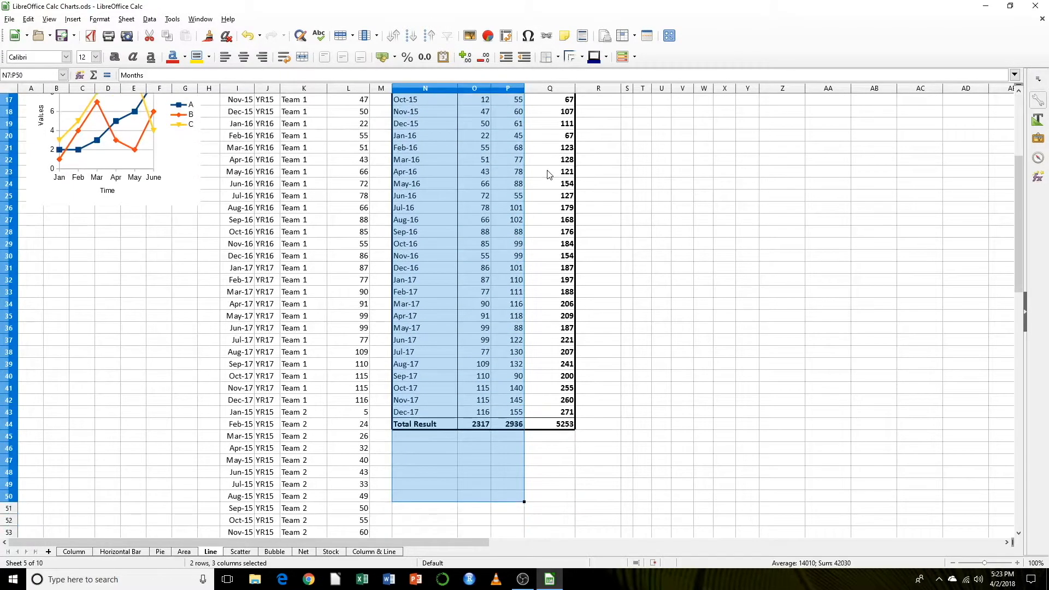
key("shift+Up")
key("shift+Up")
key("shift+Up")
key("shift+Up")
key("shift+Up")
key("shift+Up")
key("shift+Up")
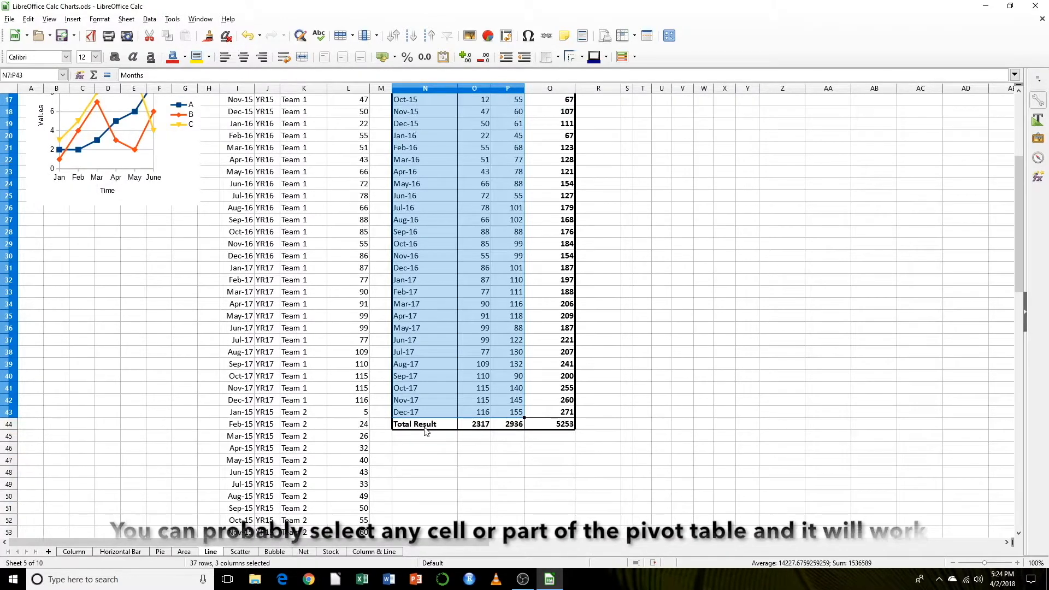
scroll(426, 431, "up", 5)
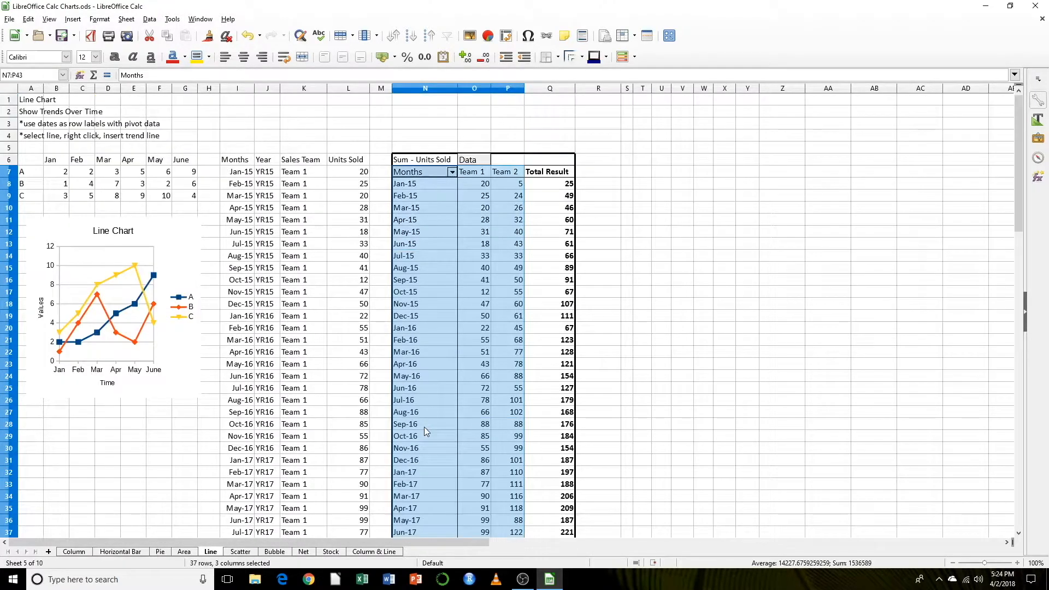
Start a Lines Only line chart from the selected pivot table data.
left_click(488, 37)
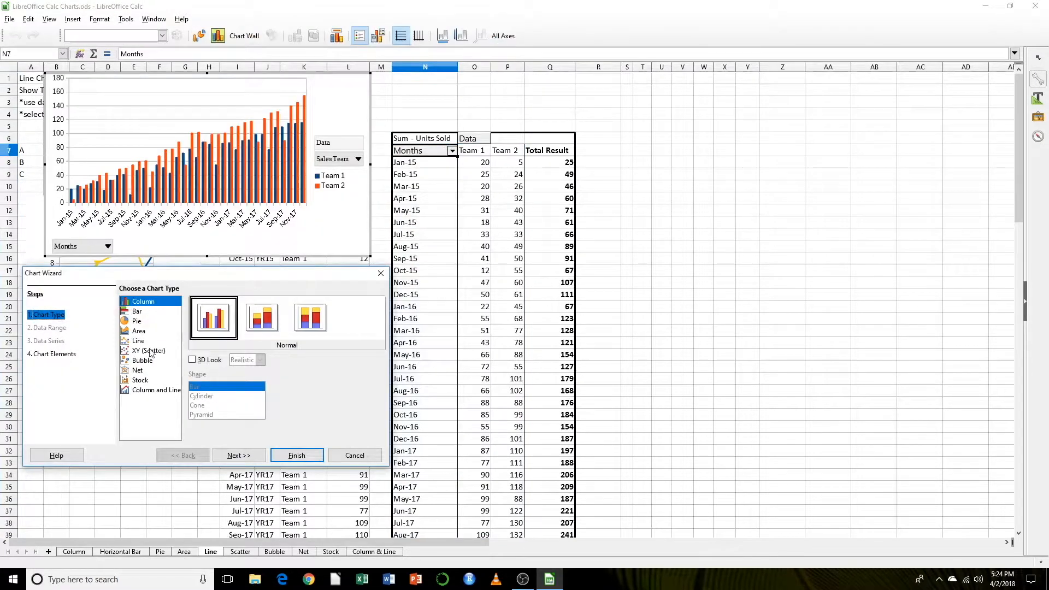
left_click(138, 341)
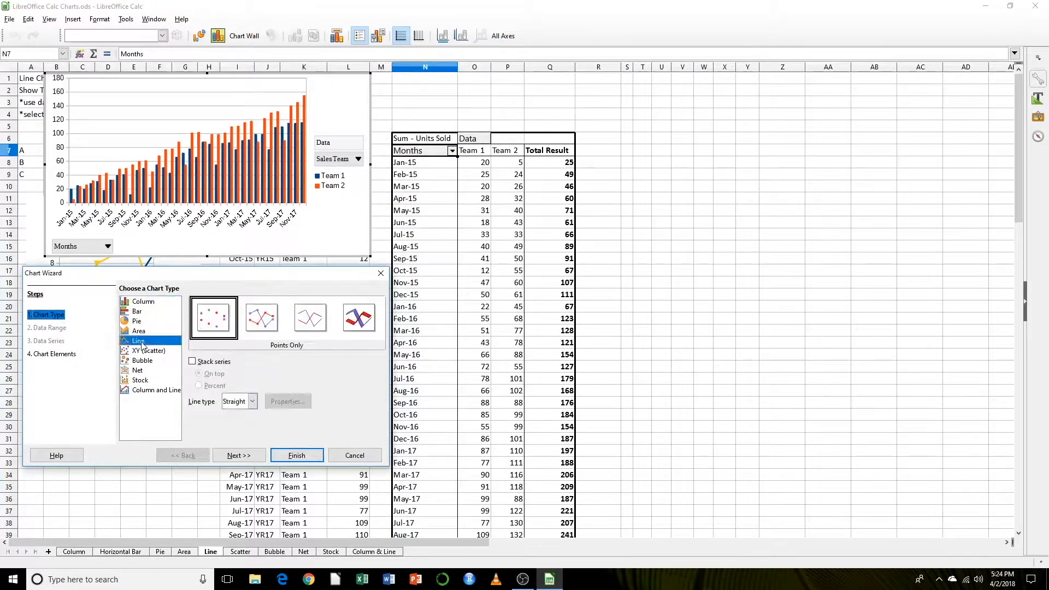
left_click(265, 326)
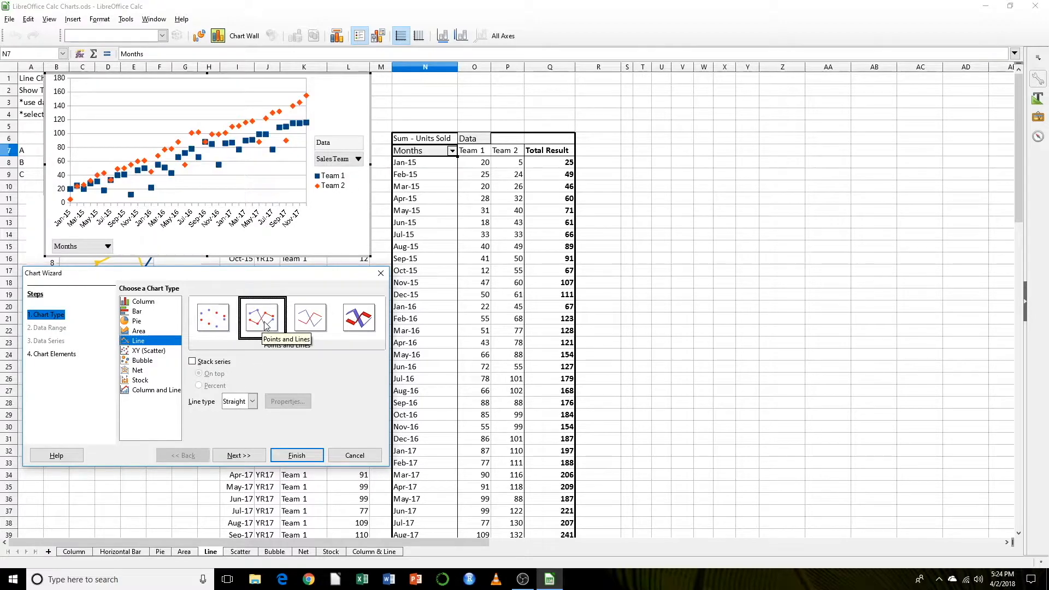
left_click(317, 327)
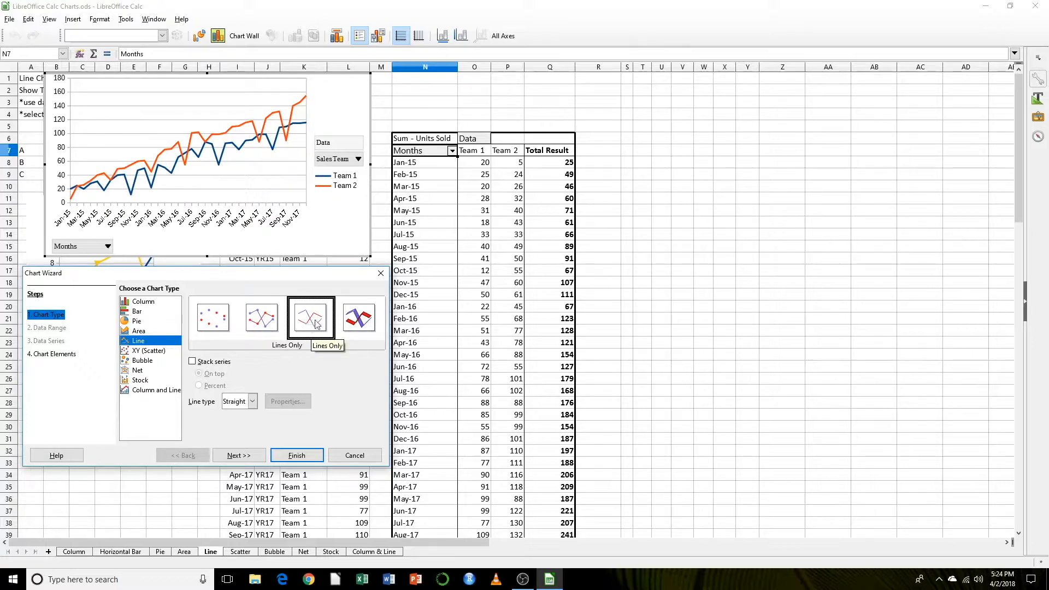
Title the chart Sales Teams, label the x axis Time and the y axis Units Sold, and create it.
left_click(253, 456)
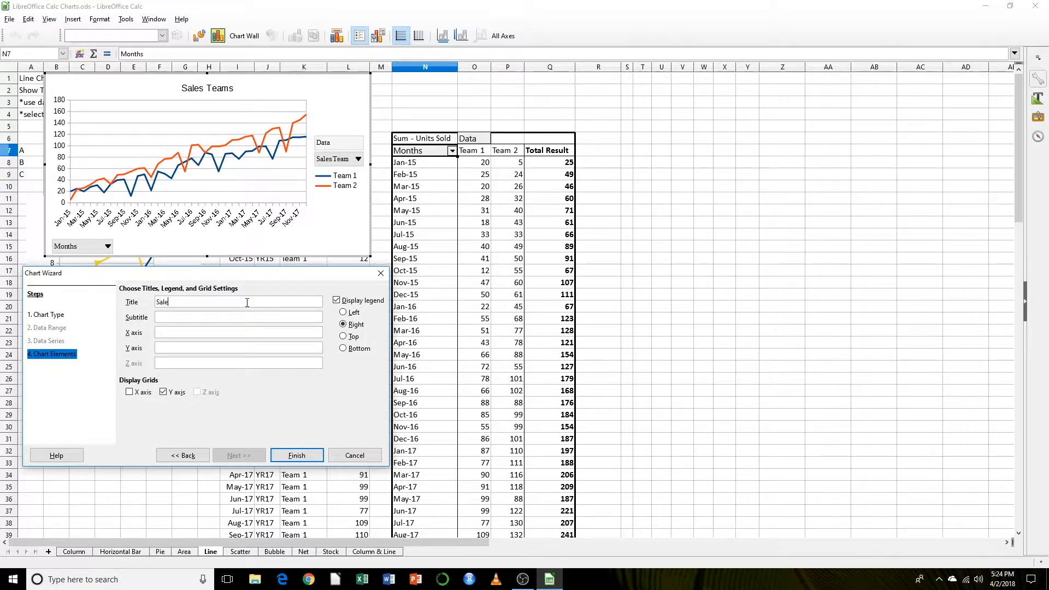
type("eams")
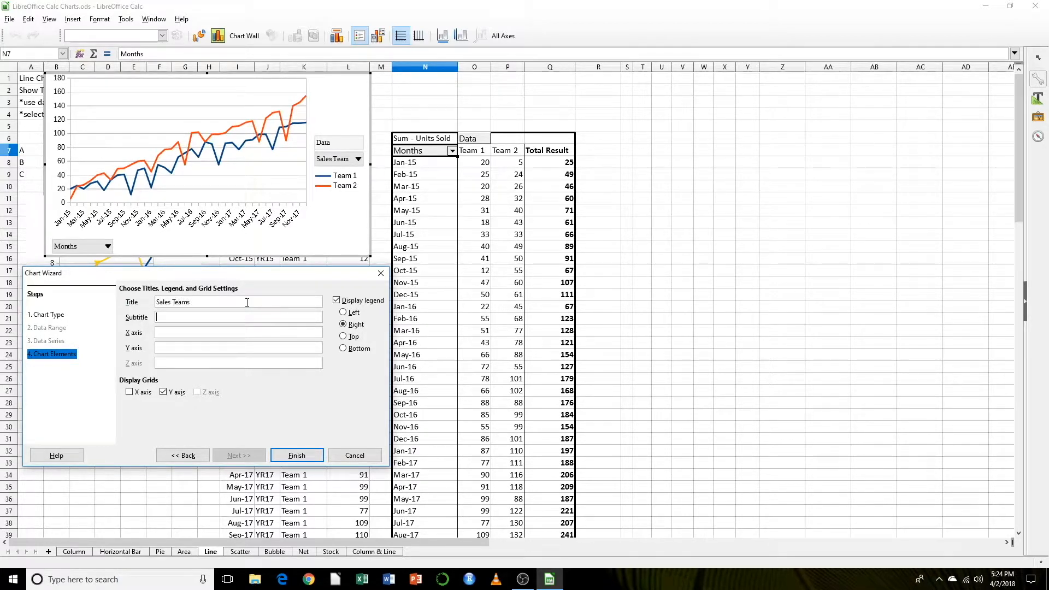
key("Tab")
key("Tab")
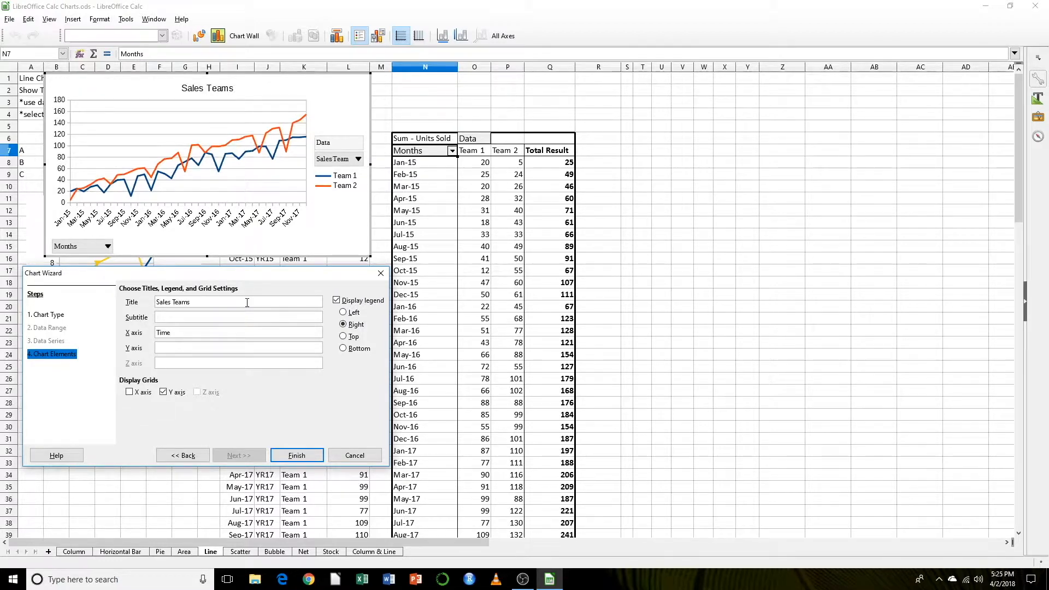
key("Tab")
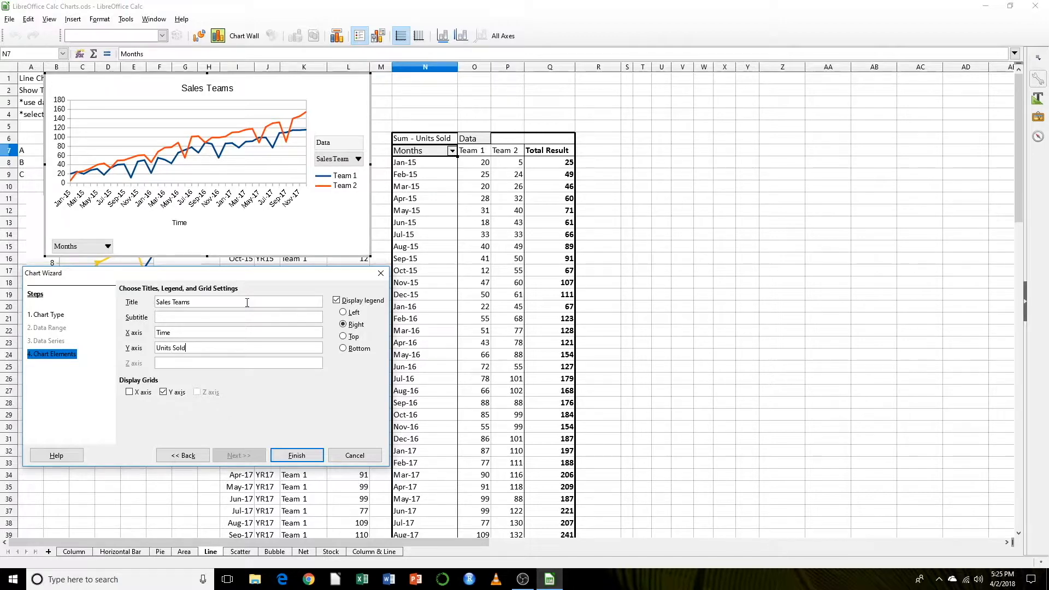
type("Units Sold")
left_click(299, 456)
Place the Sales Teams chart beside the pivot table, starting around row 6, and stretch its height to about 4.8 inches.
left_click(642, 222)
left_click_drag(329, 245, 874, 303)
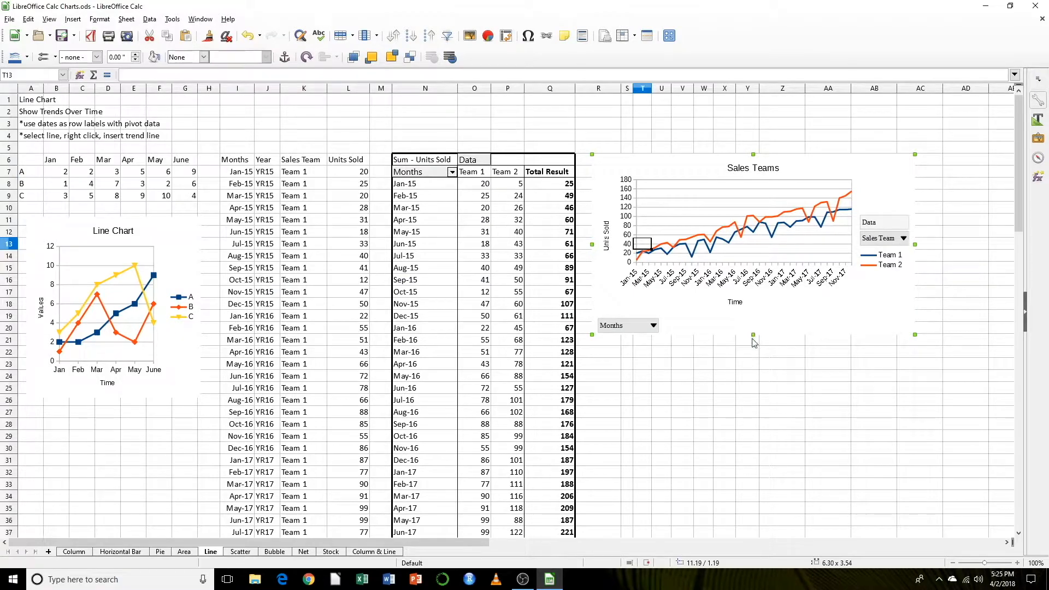
left_click_drag(752, 335, 754, 398)
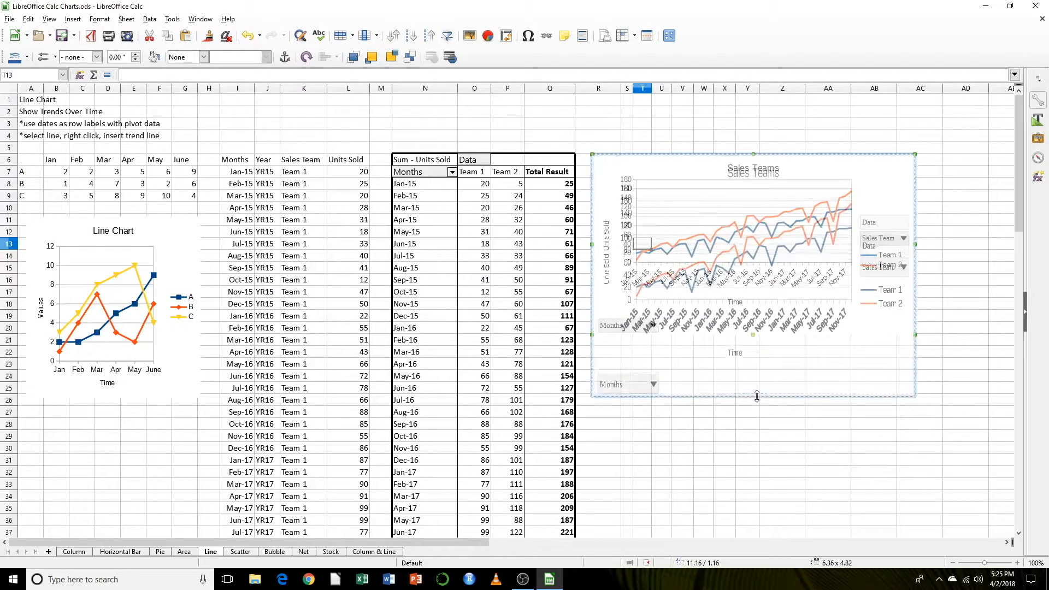
left_click(781, 472)
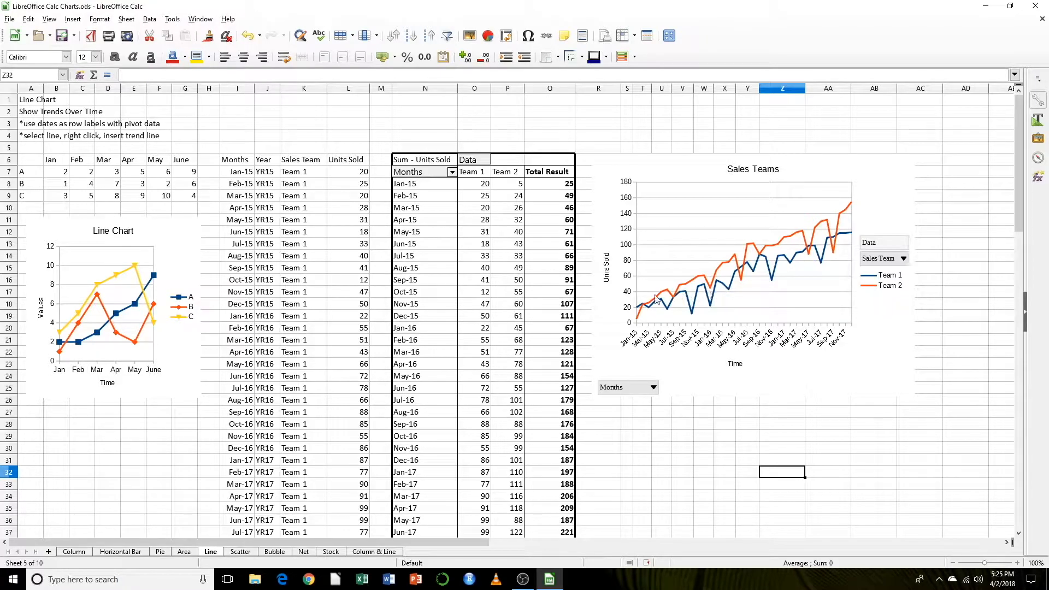
Insert a linear trend line for the Team 2 series in the Sales Teams chart.
double_click(763, 243)
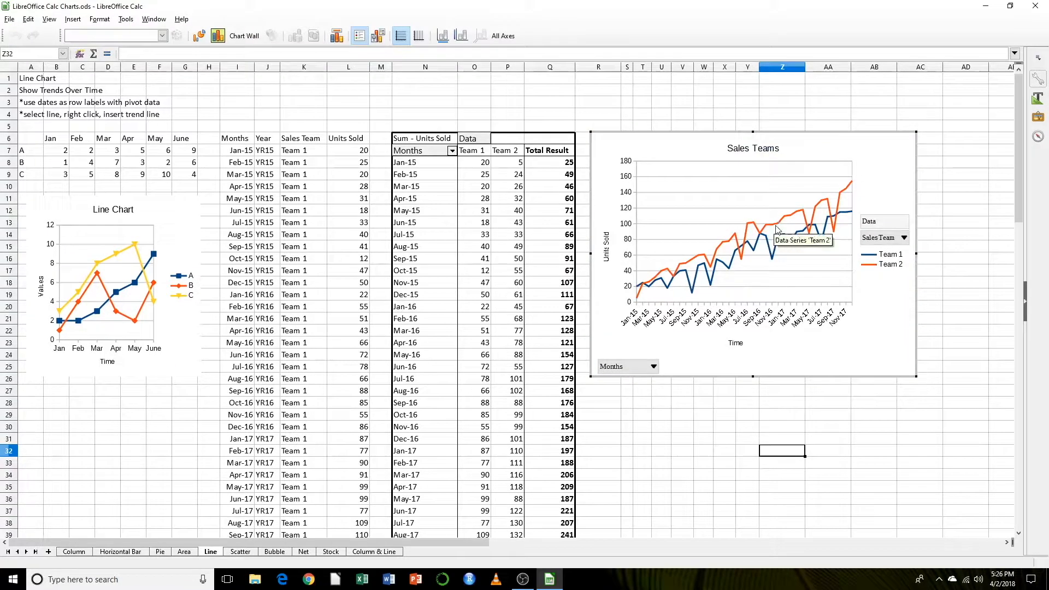
left_click(764, 226)
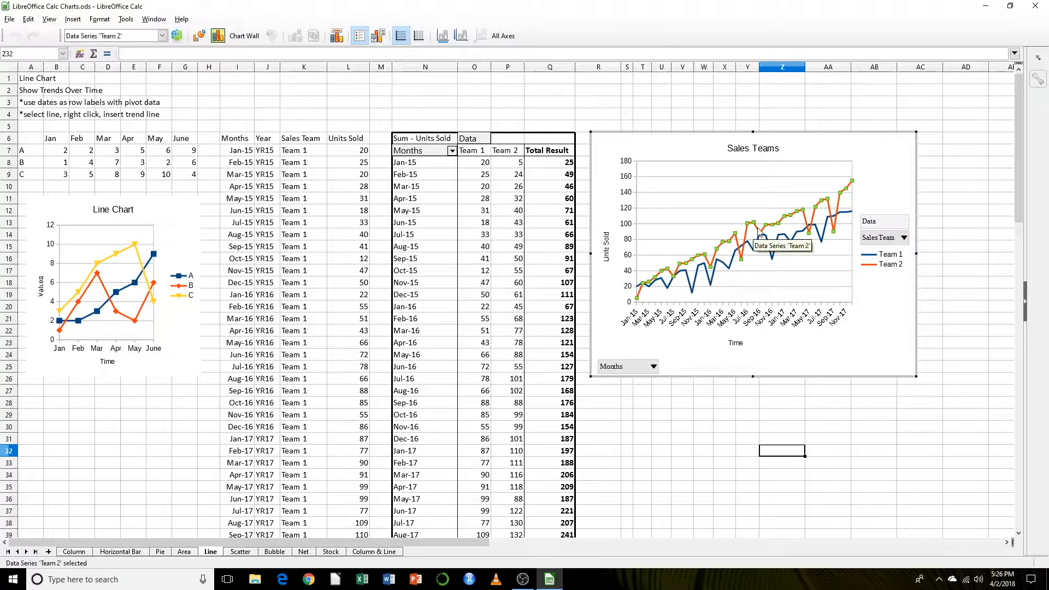
right_click(768, 229)
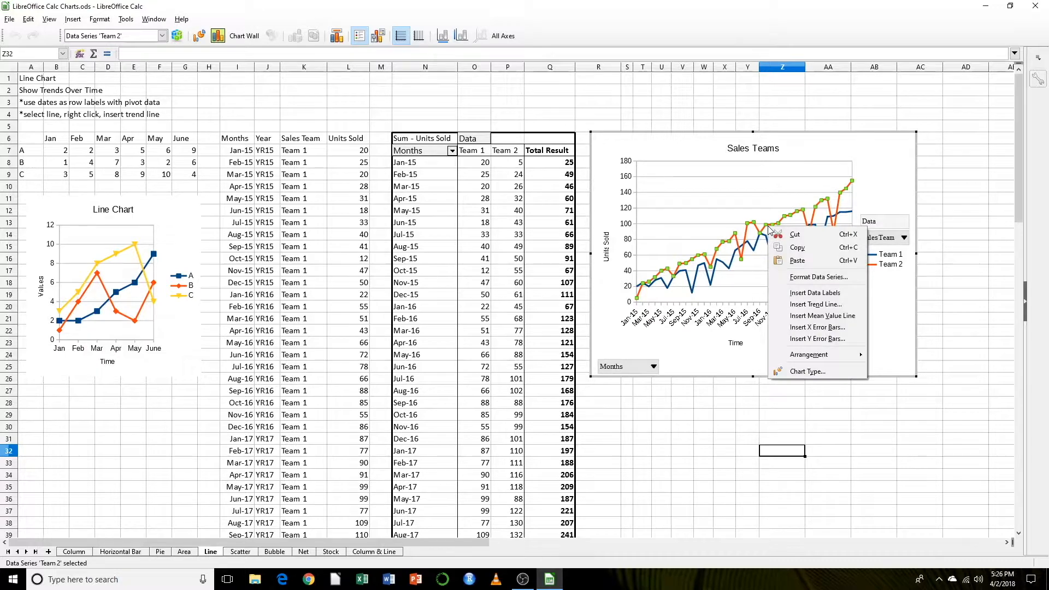
left_click(805, 305)
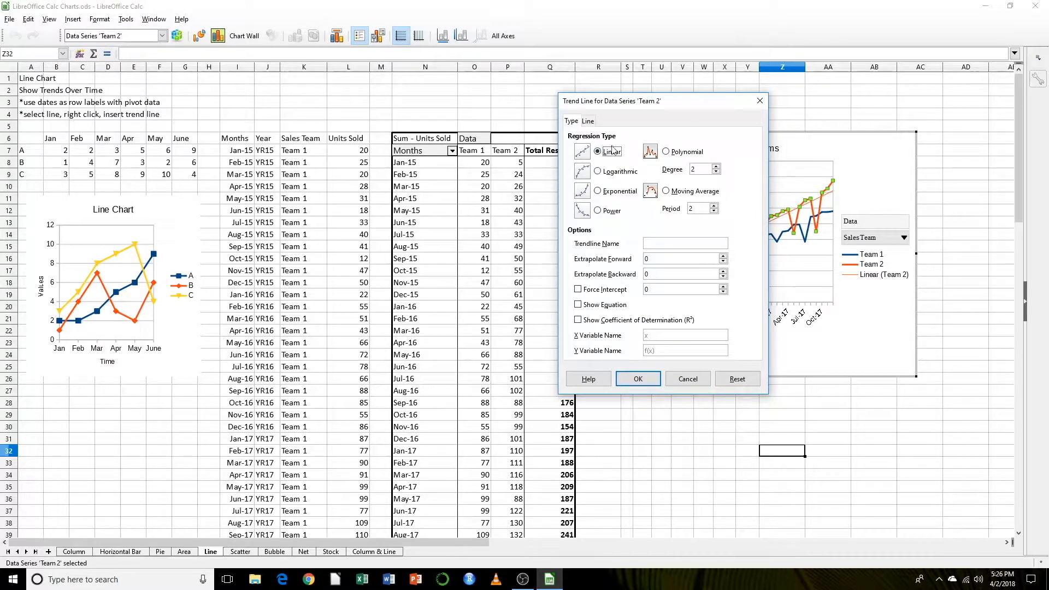
left_click(647, 378)
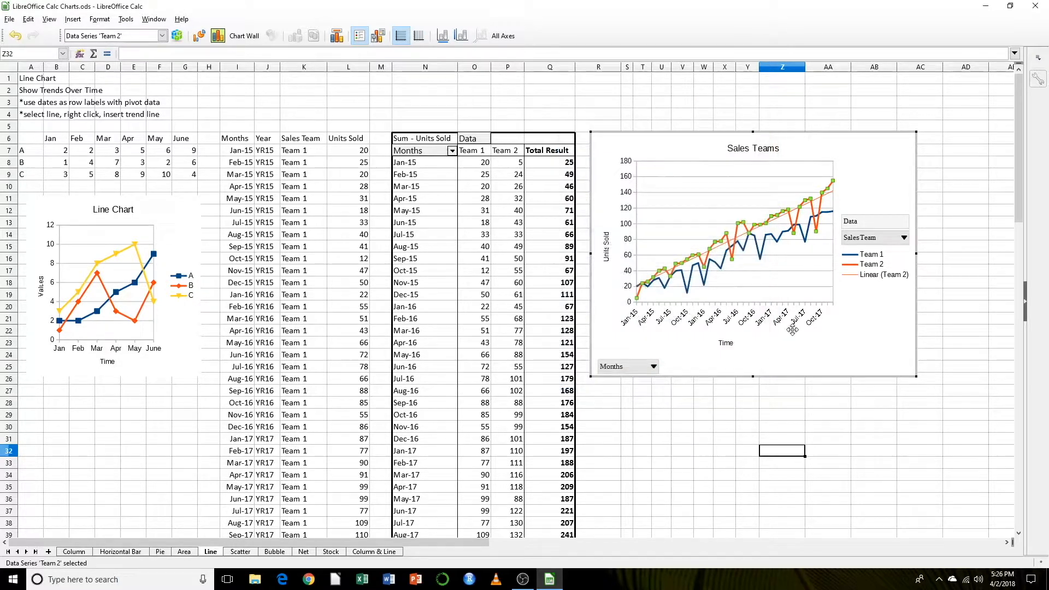
Insert a linear trend line for the Team 1 series in the Sales Teams chart.
left_click(761, 258)
right_click(761, 258)
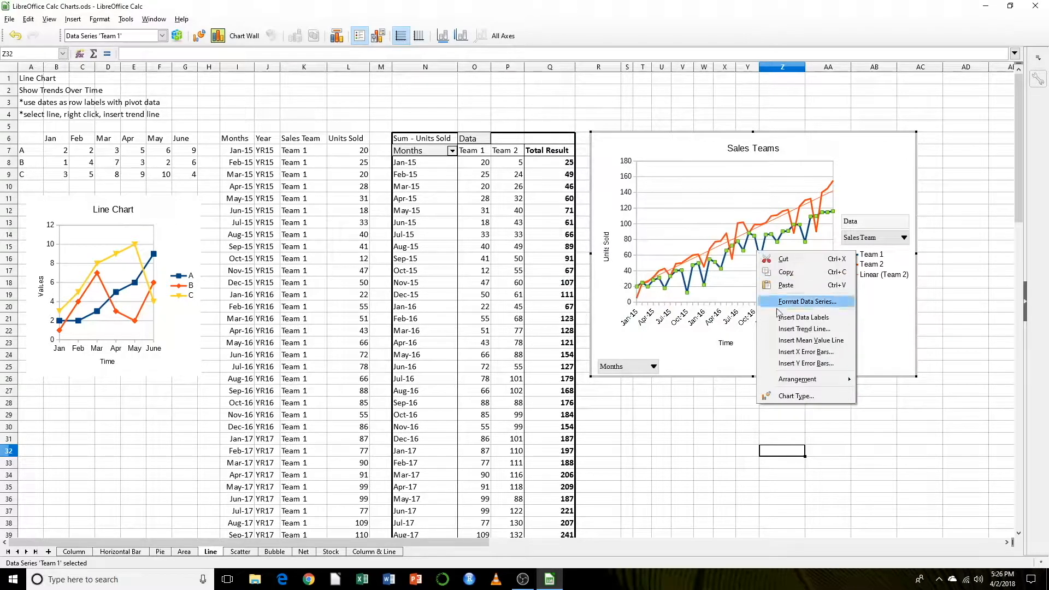
left_click(787, 328)
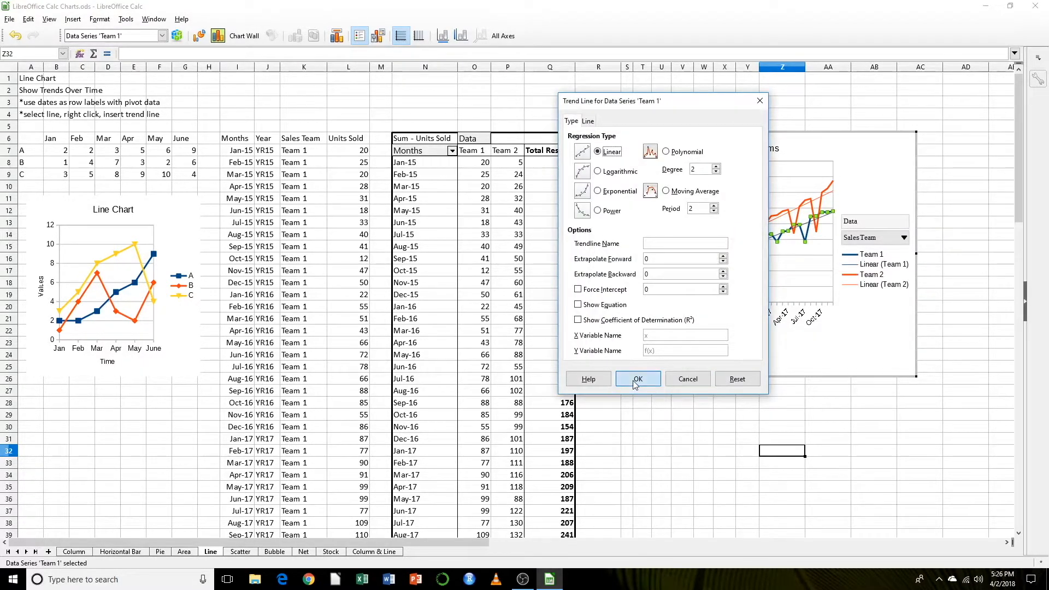
left_click(639, 378)
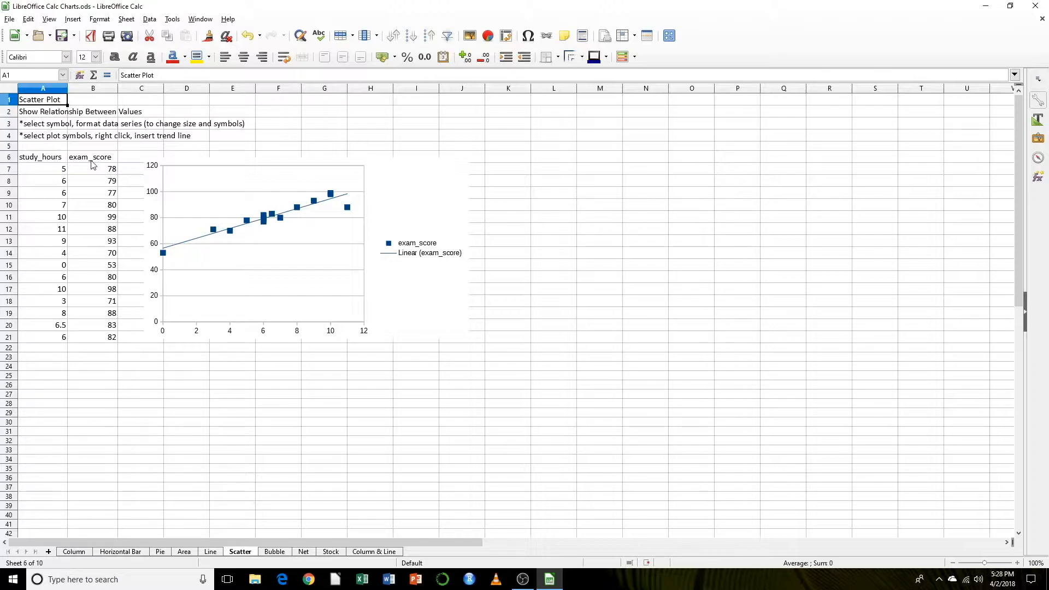
Delete the existing chart on the Scatter sheet and select the study_hours and exam_score data A6:B21, including headers.
left_click(409, 184)
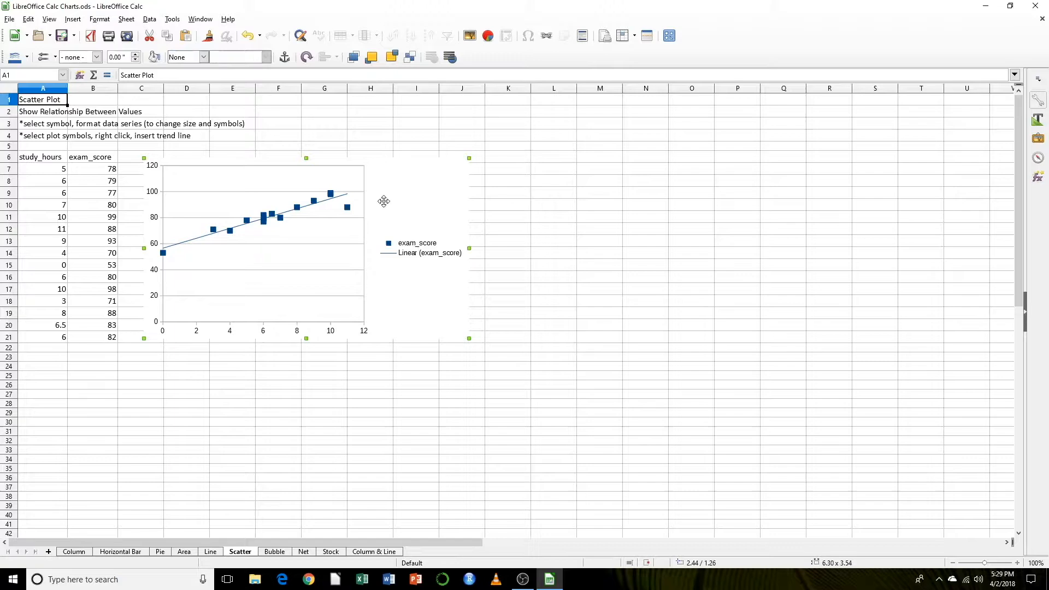
key("Delete")
left_click(30, 162)
left_click_drag(30, 164, 109, 337)
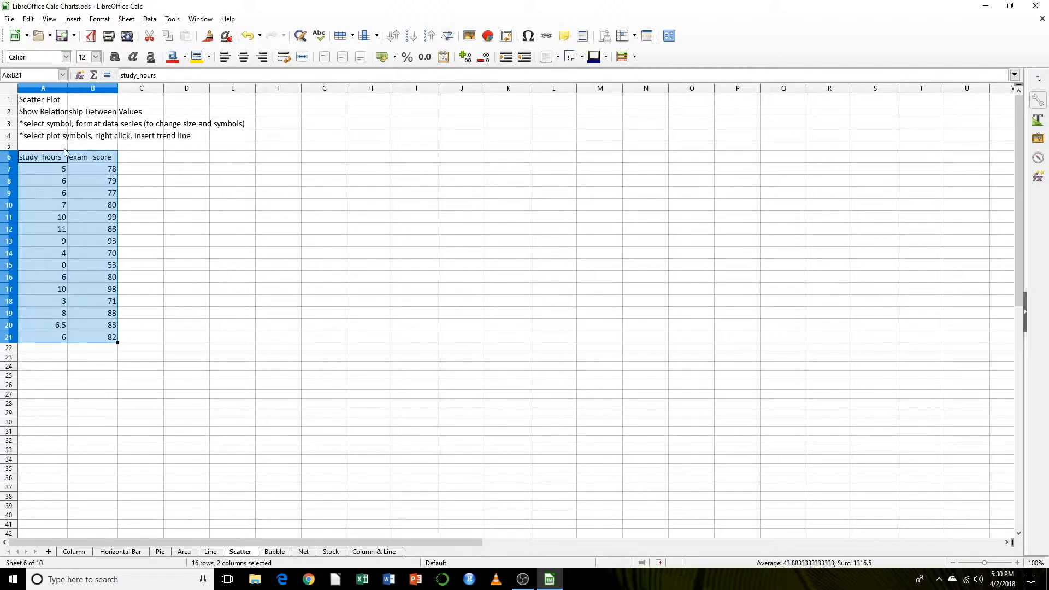
left_click(46, 171)
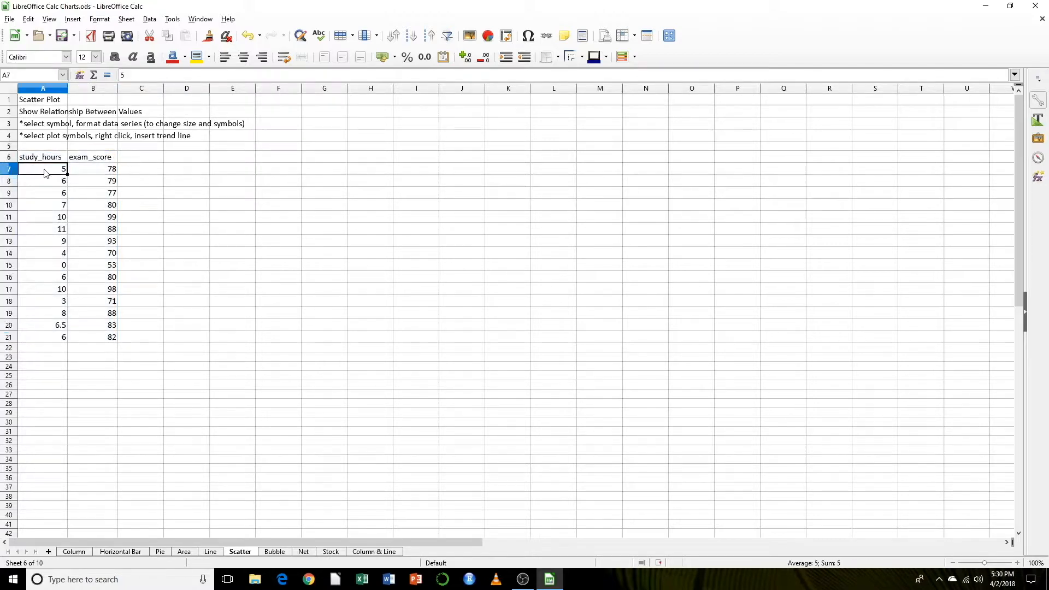
left_click(89, 170)
left_click_drag(54, 161, 85, 337)
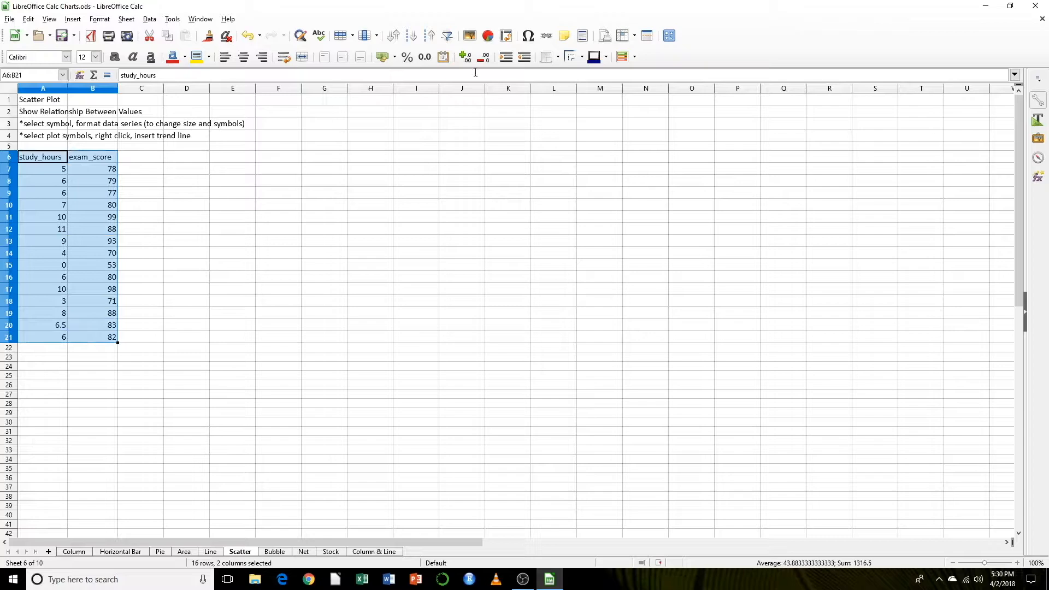
Create an XY (Scatter) chart with points only from A6:B21, keeping data series in columns and the first row as label.
left_click(487, 35)
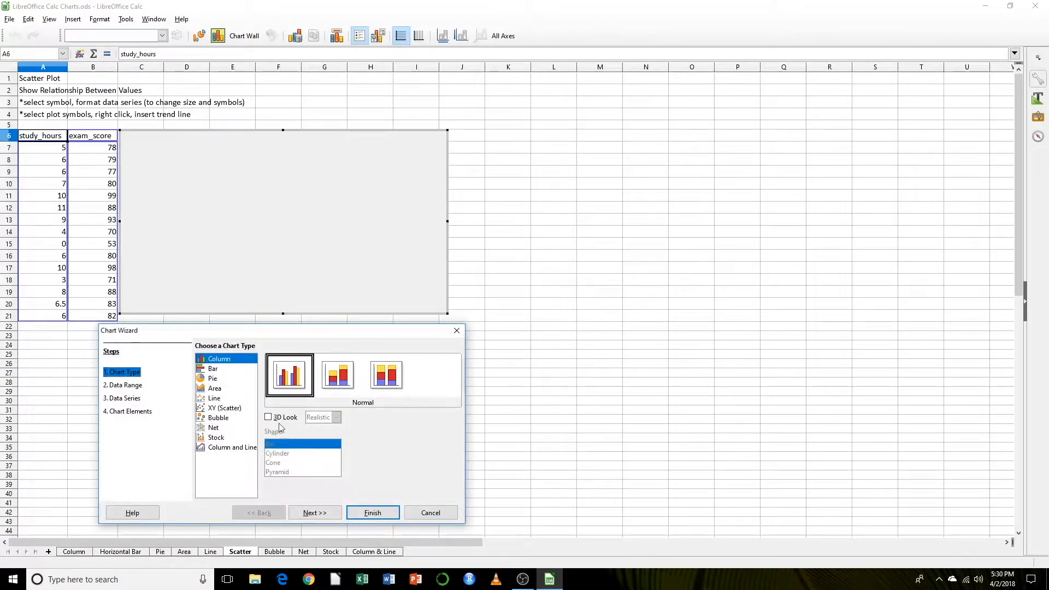
left_click(236, 409)
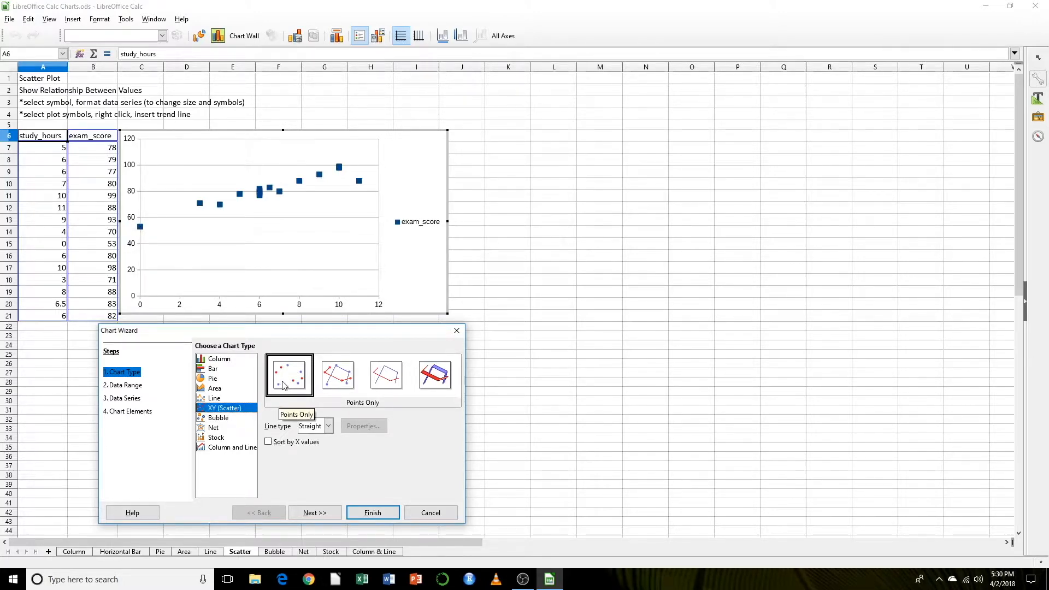
left_click(315, 513)
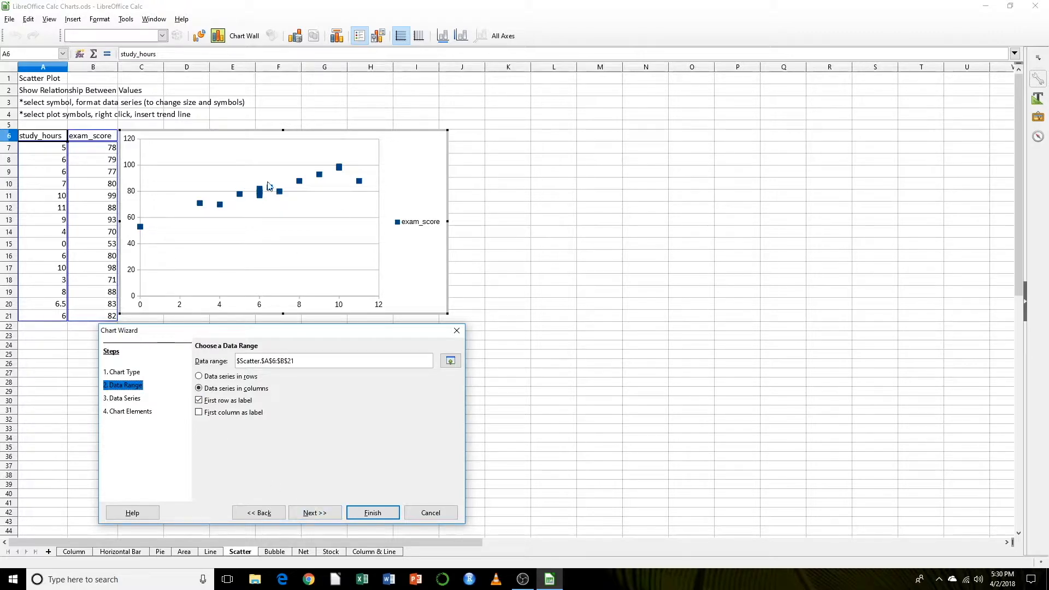
left_click(312, 513)
left_click(331, 516)
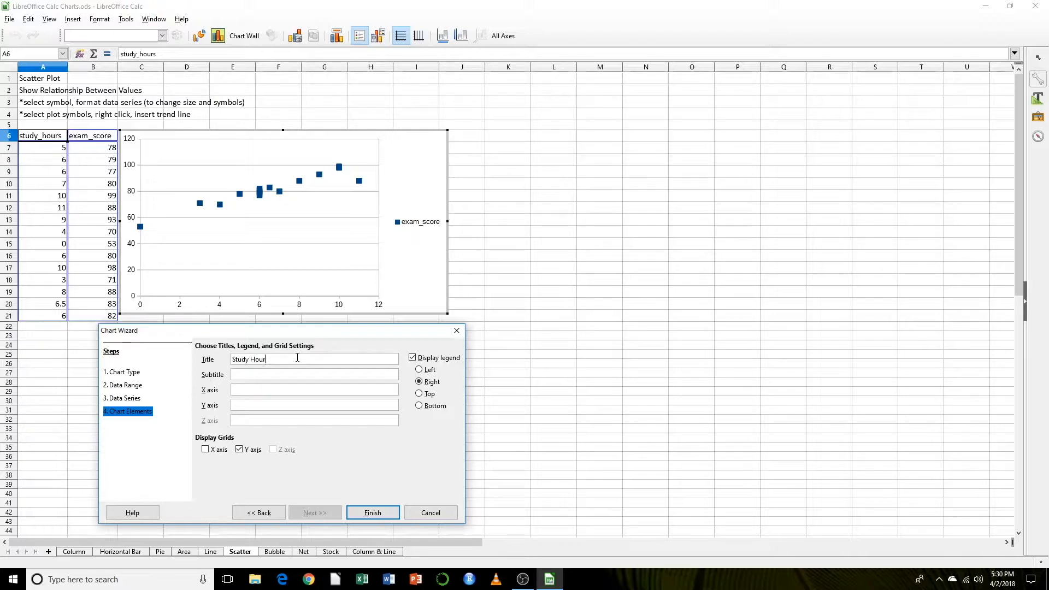
Title the scatter chart "Study Hours vs Exam Scores", label the axes "hours spent" and "exam score", and finish creating it.
type("Study Hours vs Exam Scor")
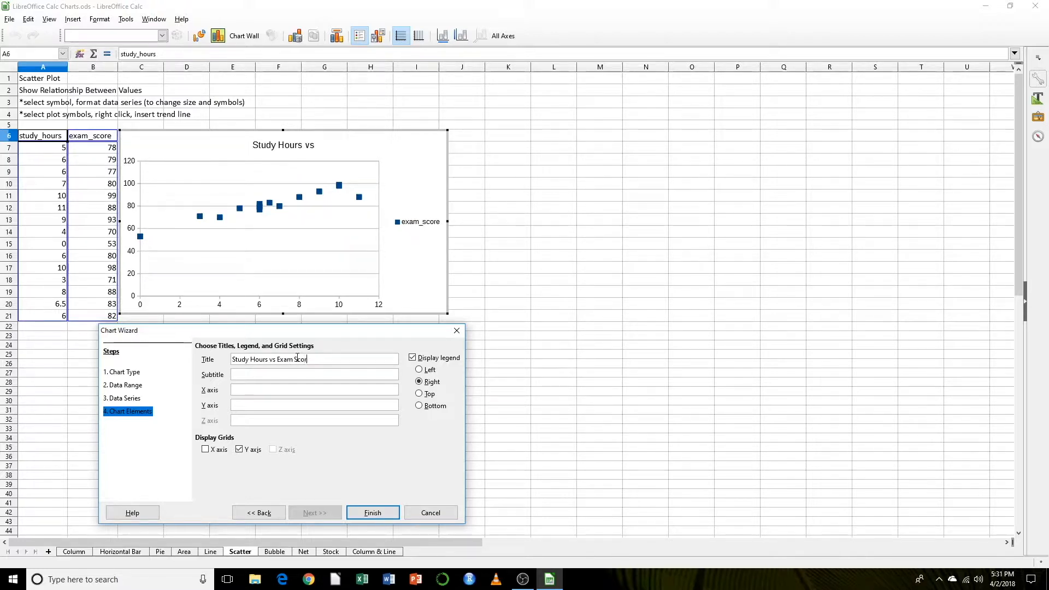
type("s")
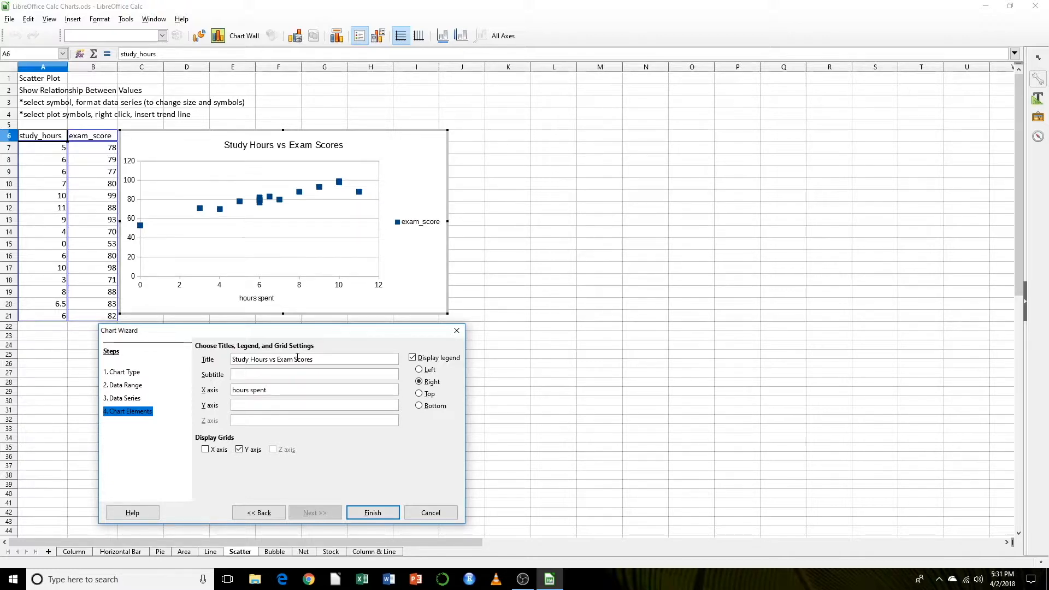
type("exam score")
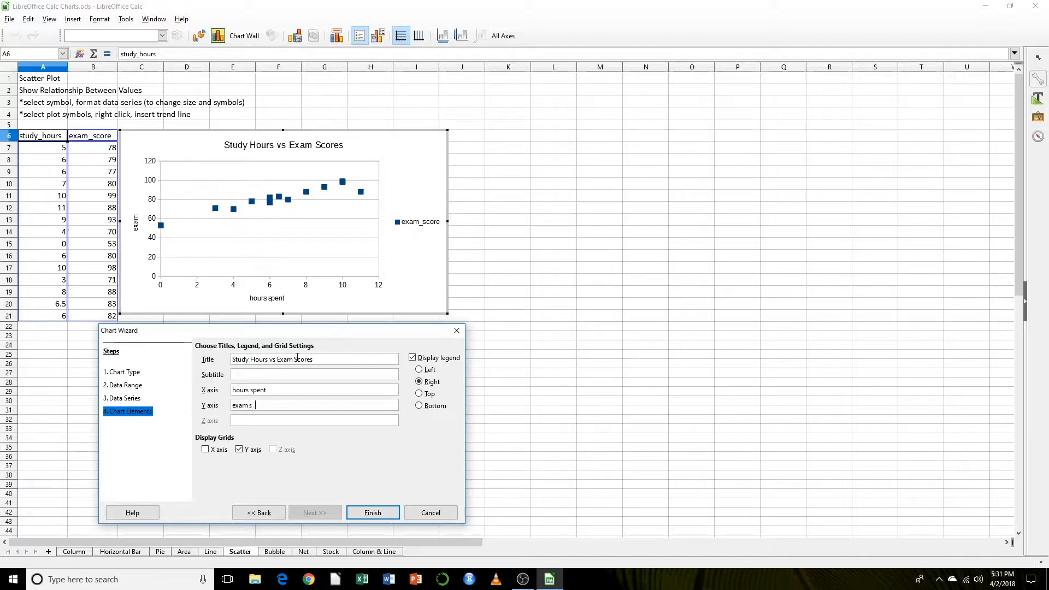
left_click(372, 513)
Move the scatter chart away from the data to start around column D, row 6, about 5.8 inches wide.
left_click(297, 374)
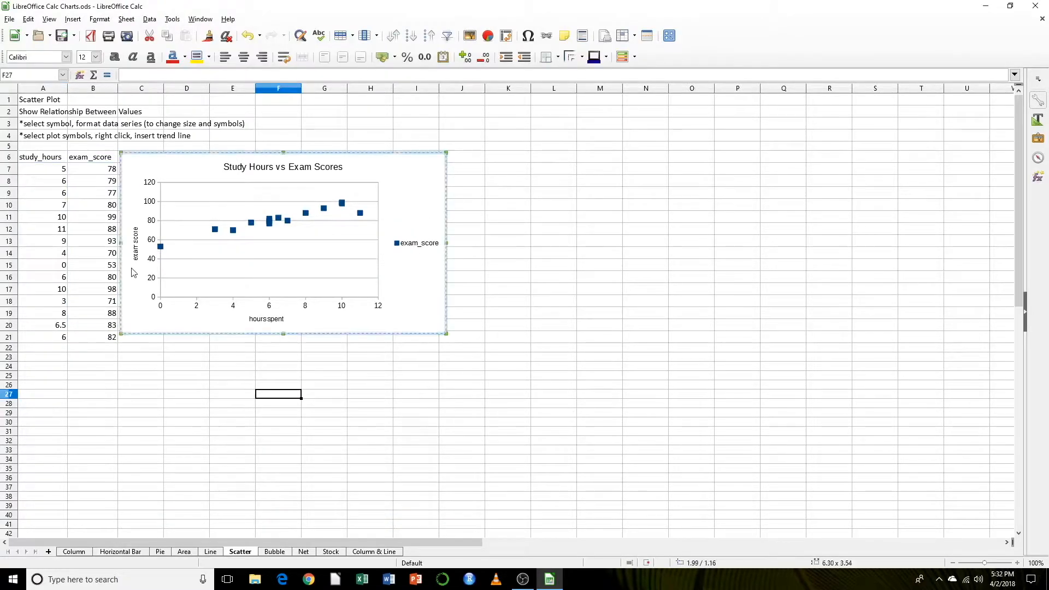
left_click(138, 269)
left_click_drag(133, 252, 166, 254)
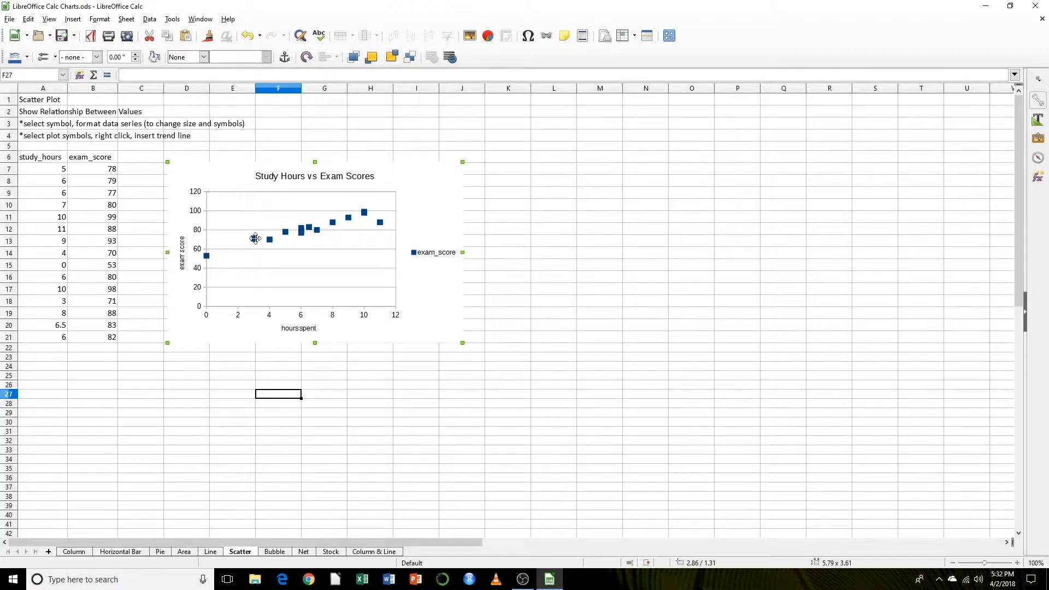
Insert a linear trend line for the exam_score series in the scatter chart.
double_click(207, 255)
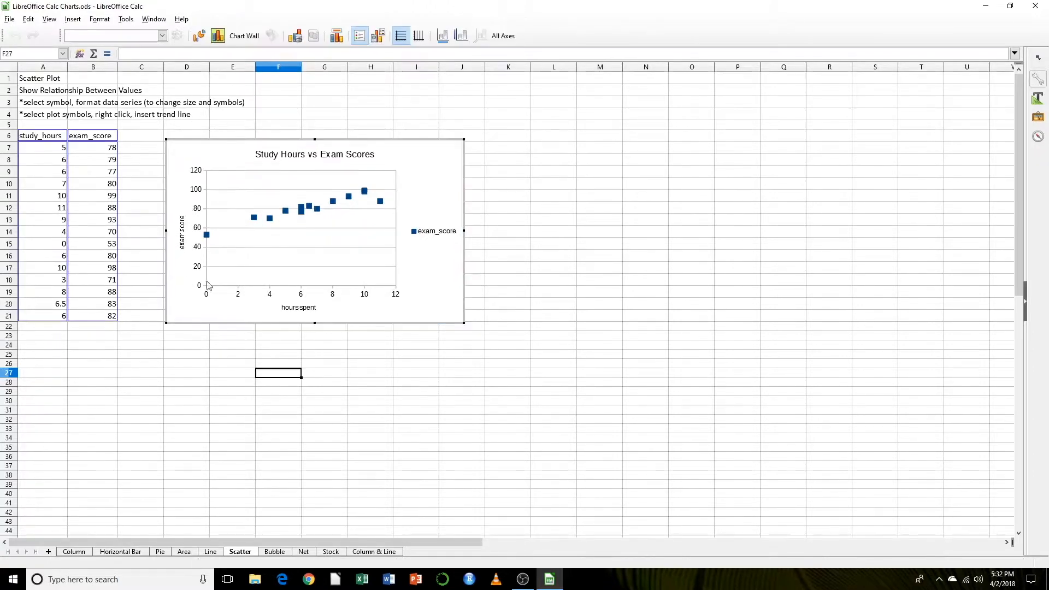
left_click(209, 238)
right_click(209, 238)
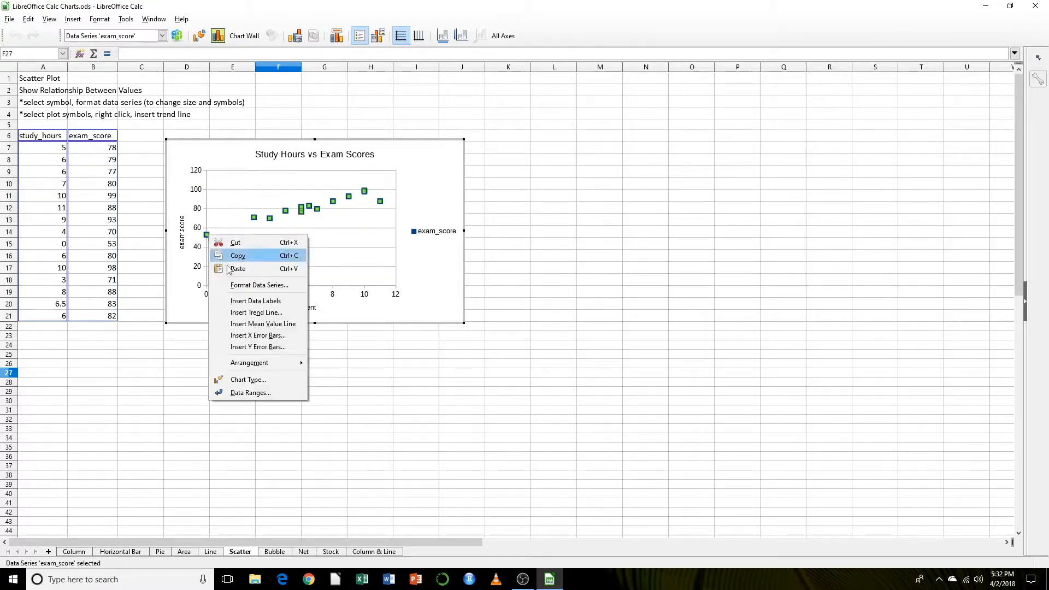
left_click(244, 315)
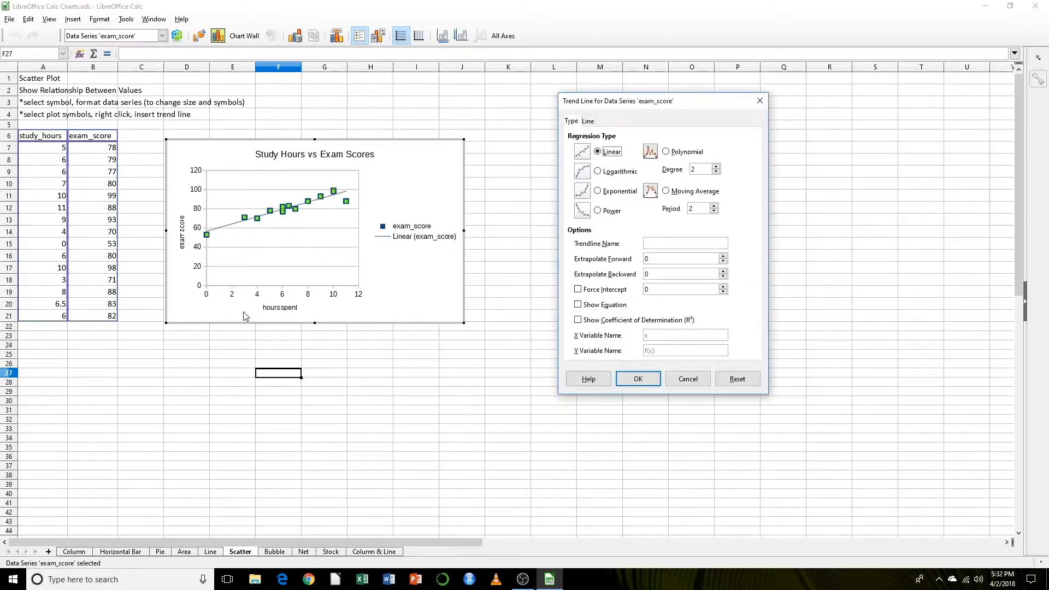
left_click(638, 379)
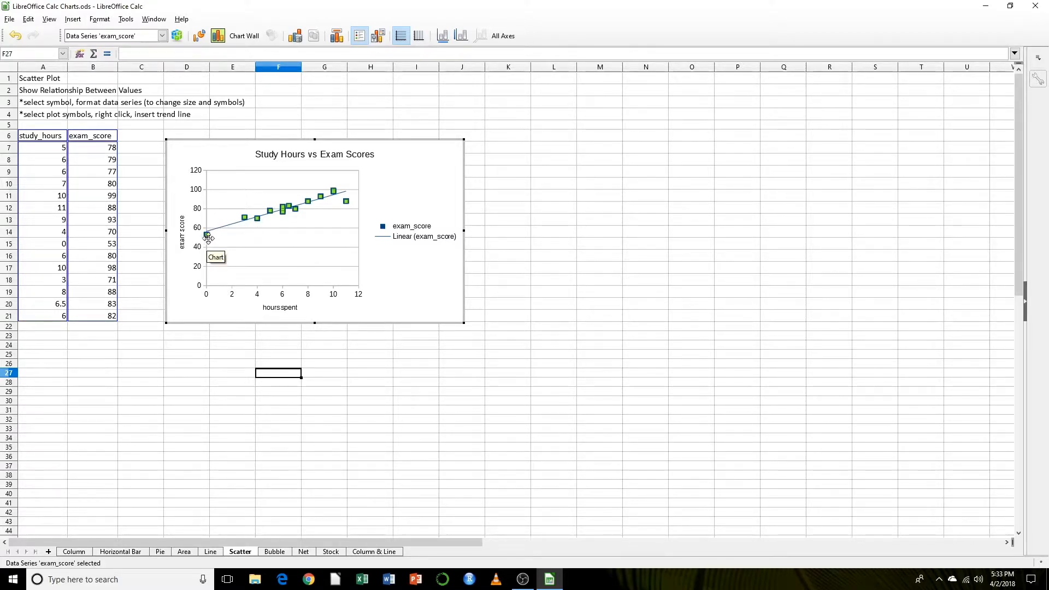
Format the exam_score data series to use the plus-sign symbol for its points.
left_click(295, 234)
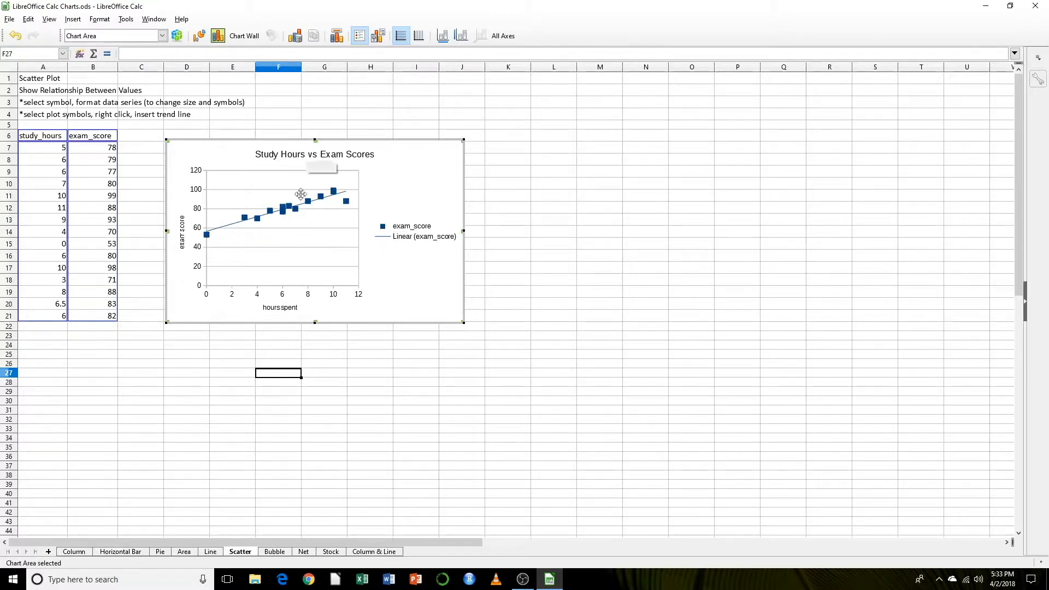
left_click(295, 209)
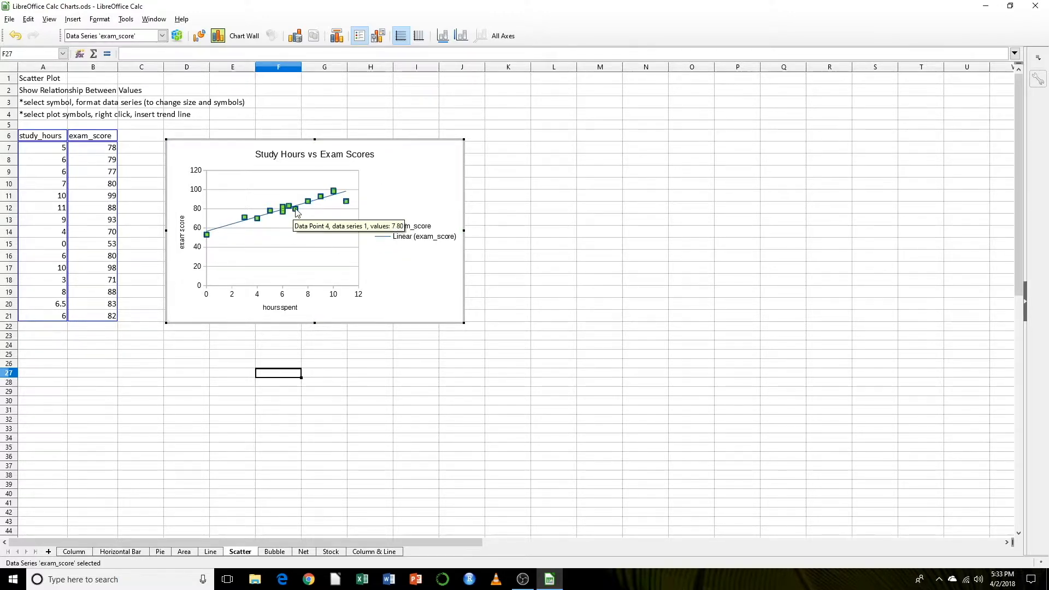
right_click(297, 213)
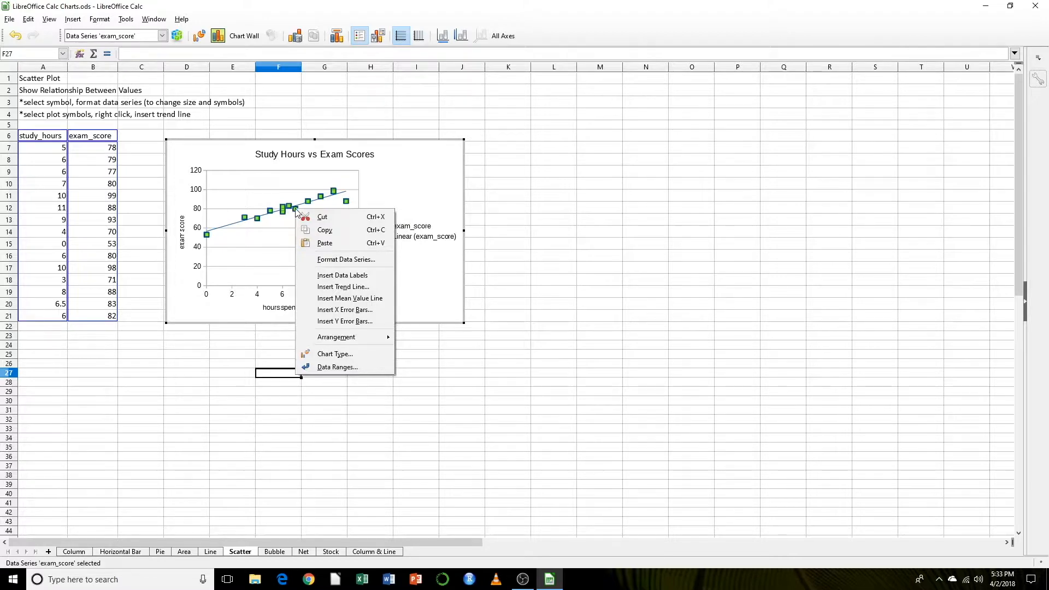
left_click(342, 260)
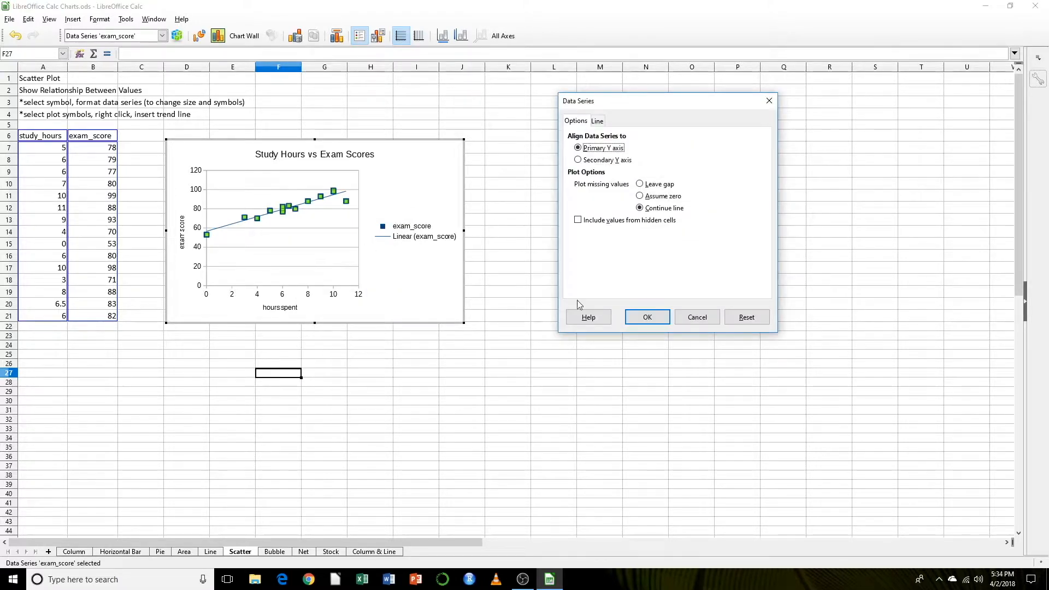
left_click(597, 123)
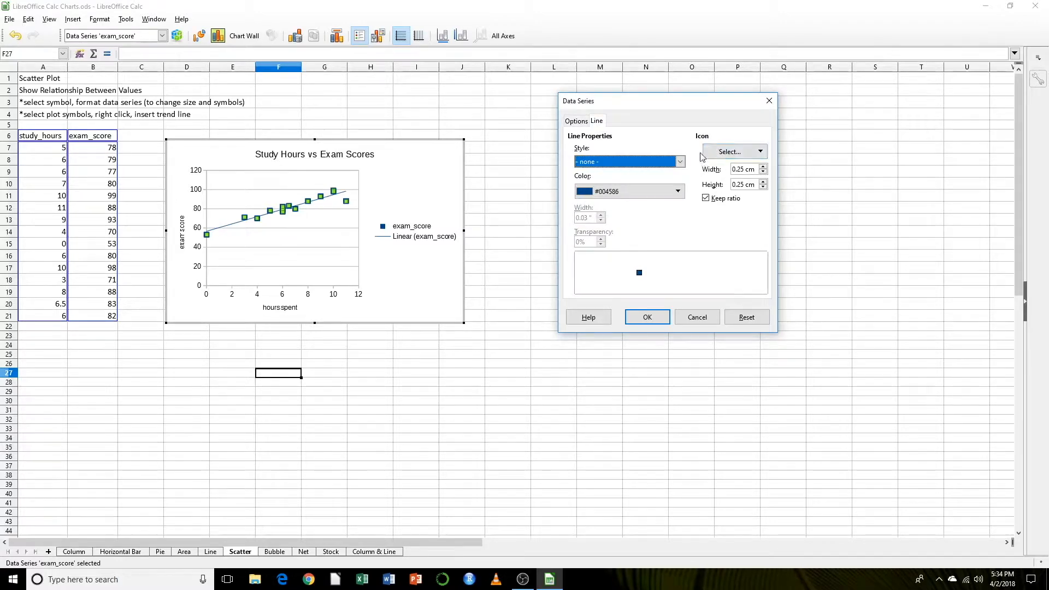
left_click(760, 156)
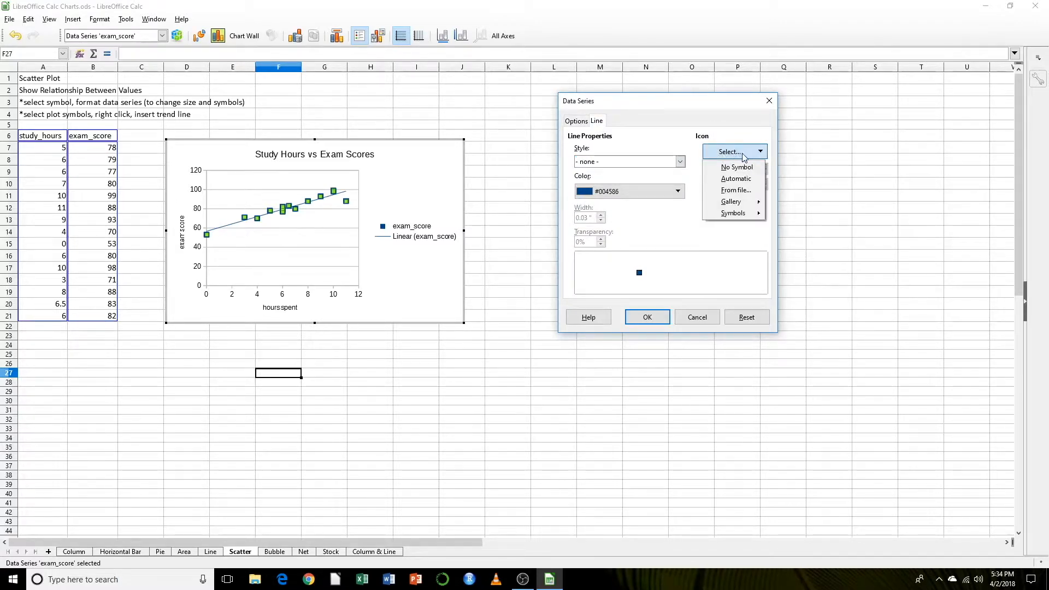
mouse_move(719, 217)
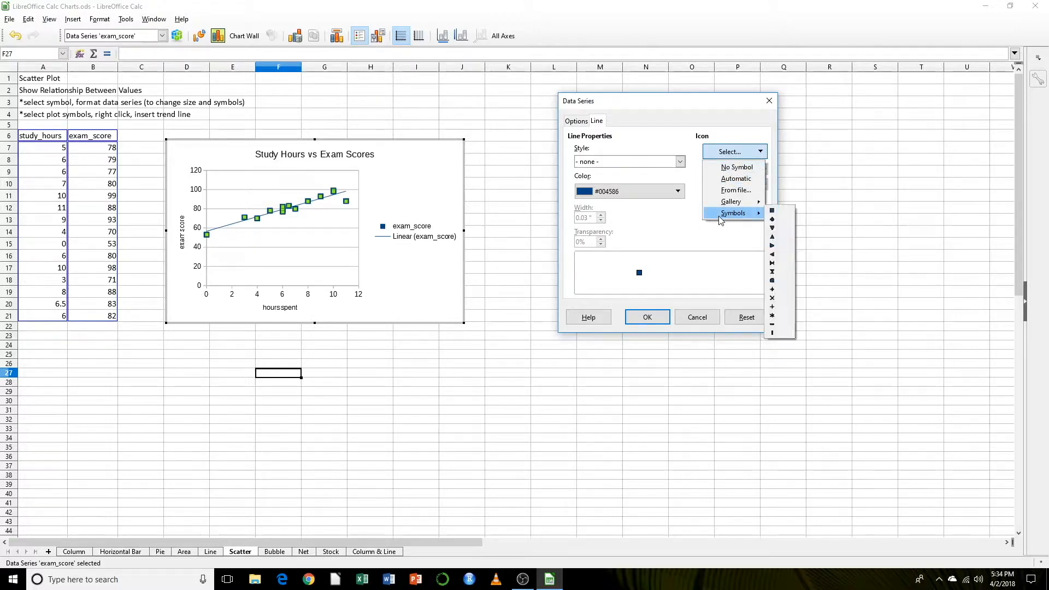
left_click(772, 307)
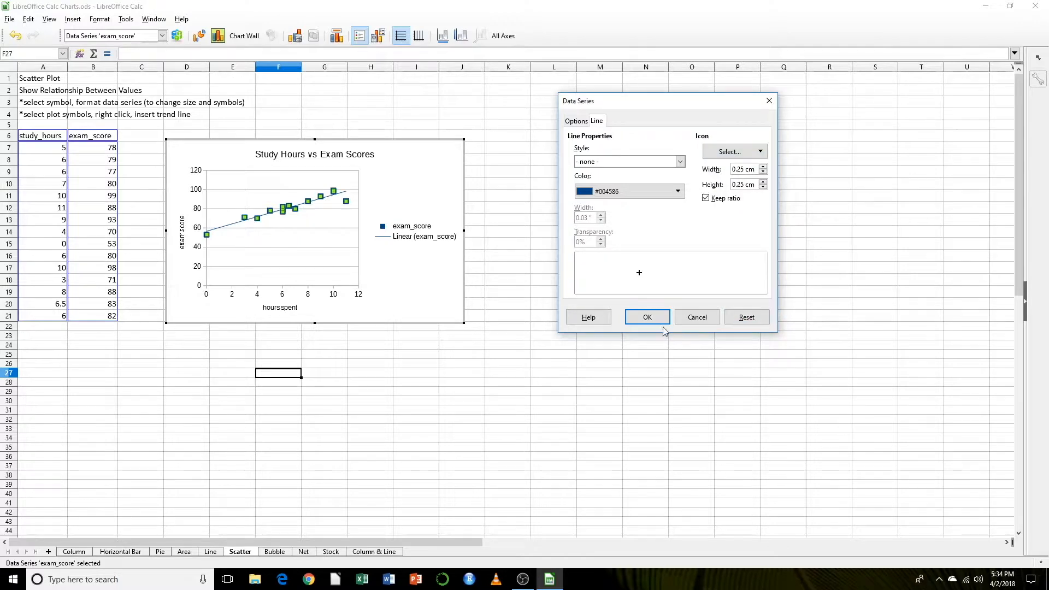
Set the exam_score series color to Red and apply the formatting to the scatter chart.
left_click(678, 191)
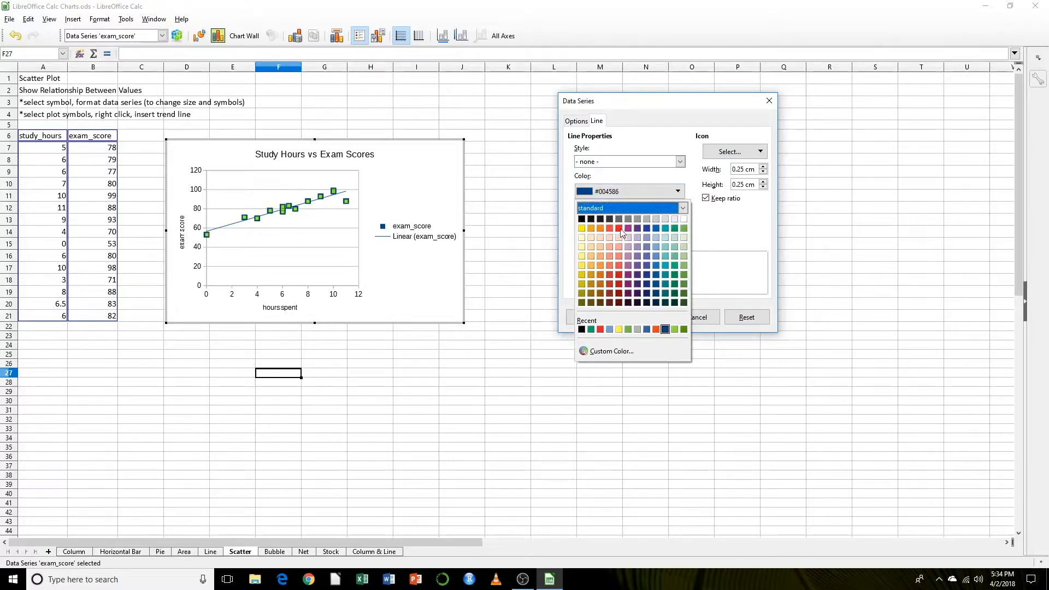
left_click(619, 229)
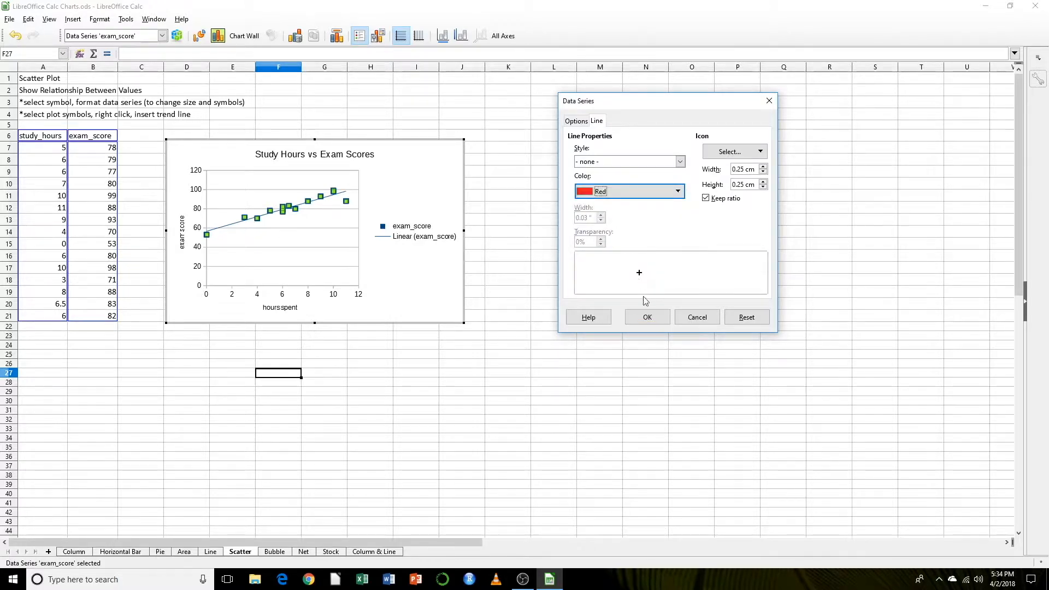
left_click(647, 317)
left_click(381, 356)
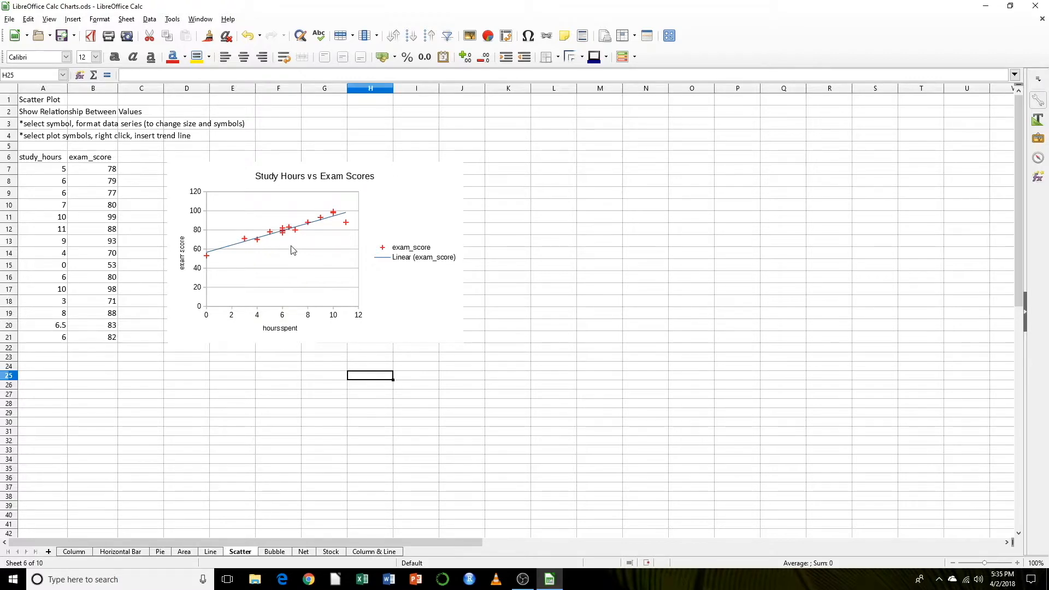
Delete the existing chart on the Bubble sheet and select the x, y and z data A5:C15, including headers.
key("ctrl+Page_Down")
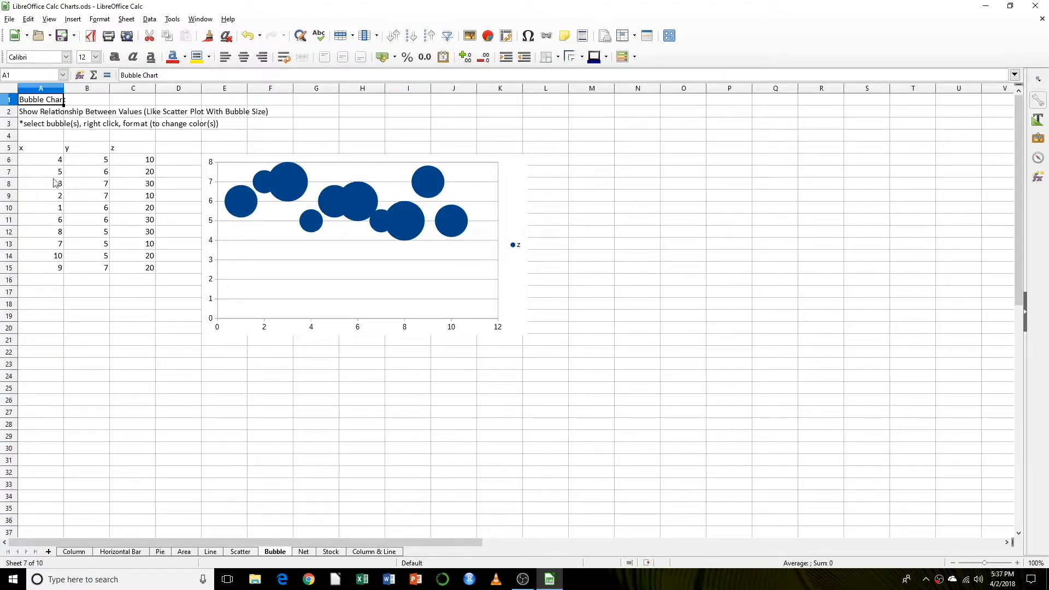
left_click_drag(50, 153, 136, 277)
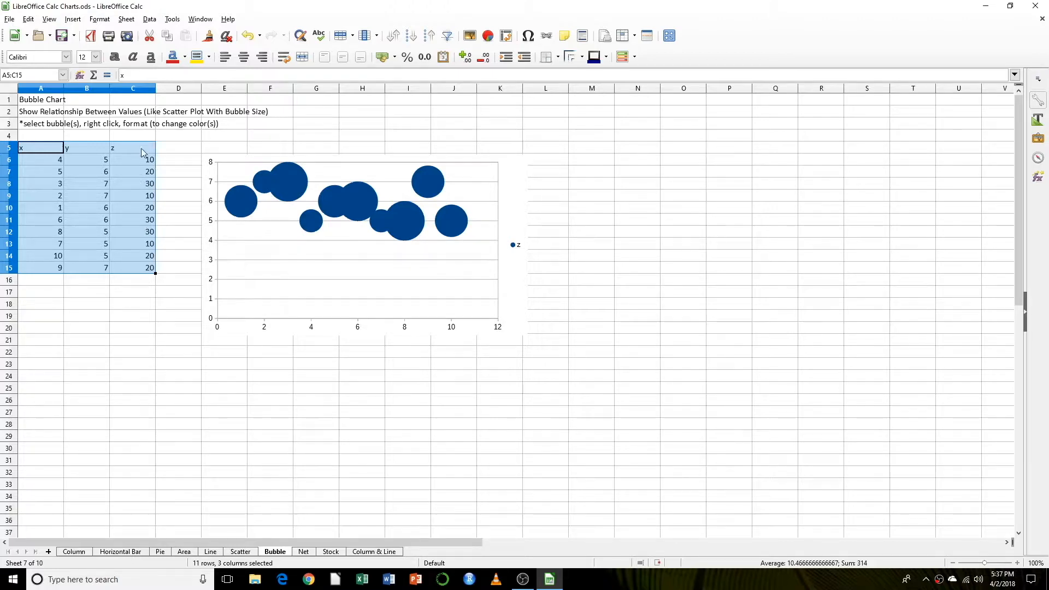
left_click(129, 286)
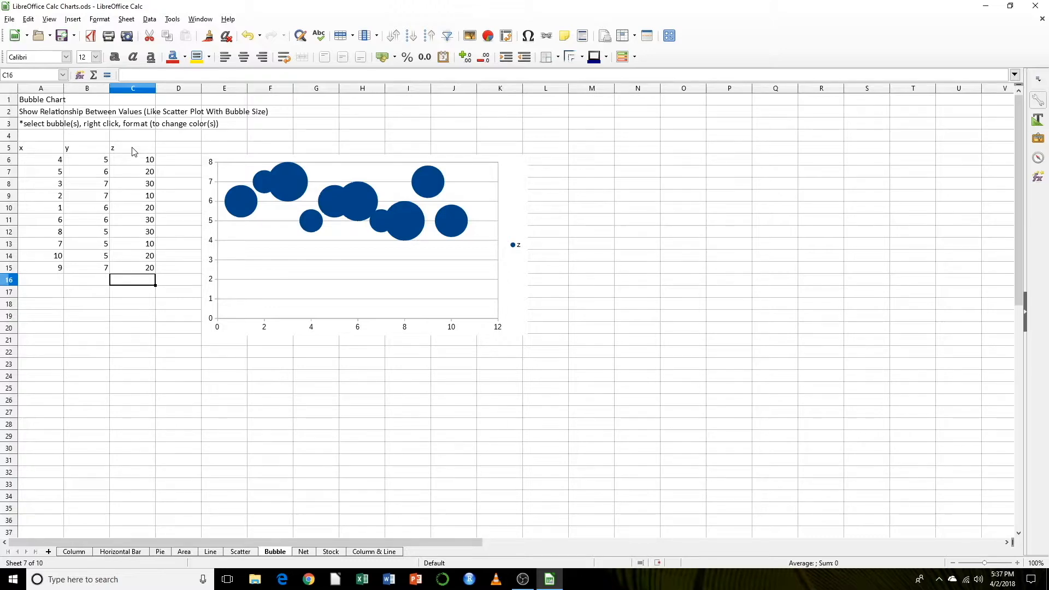
left_click(300, 328)
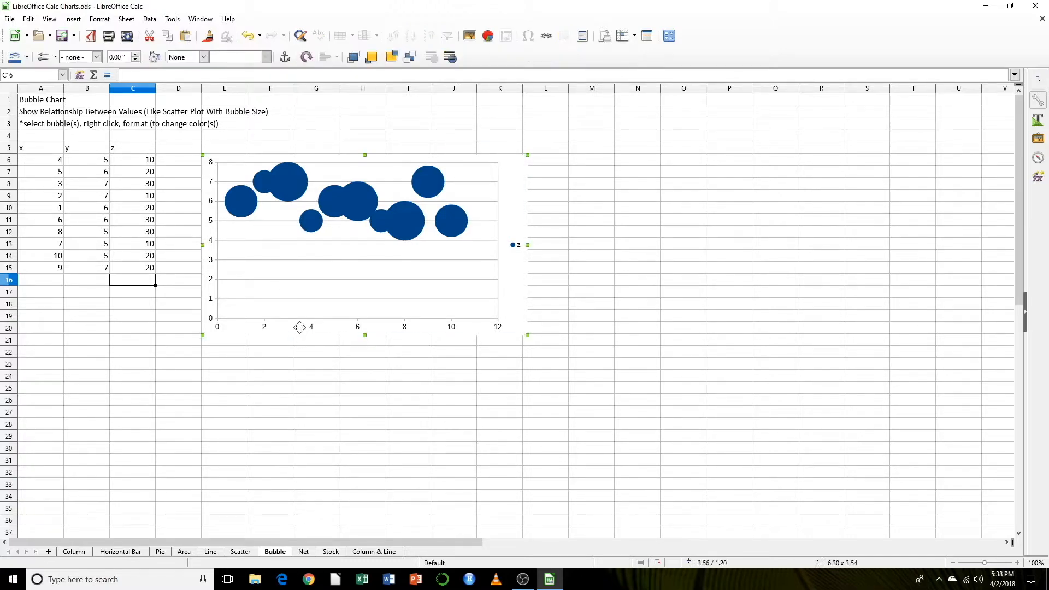
key("Delete")
left_click_drag(33, 147, 137, 269)
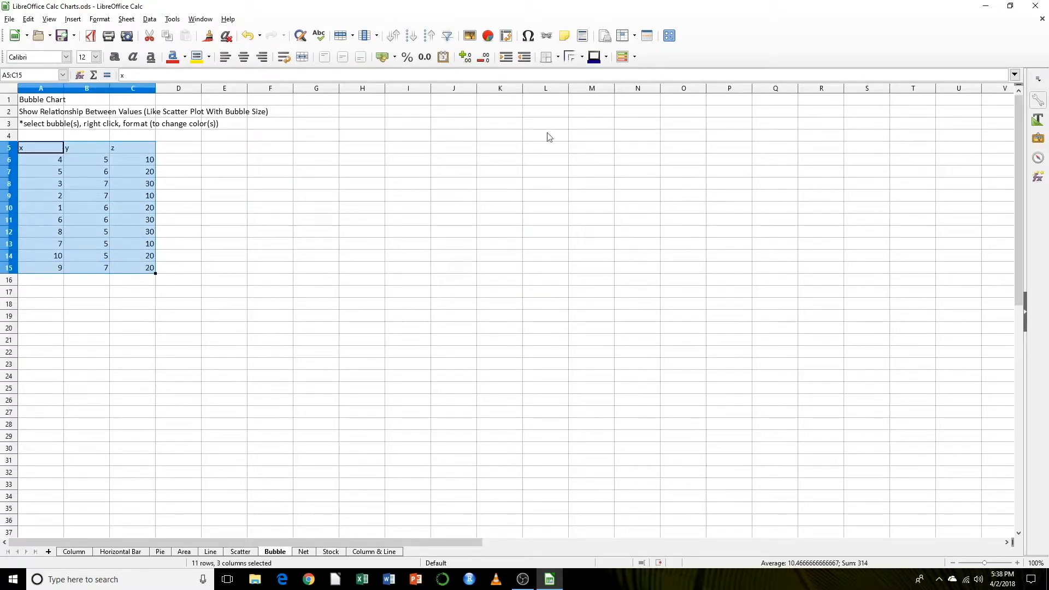
Create a Bubble chart from A5:C15, keeping data series in columns and the first row as label.
left_click(487, 36)
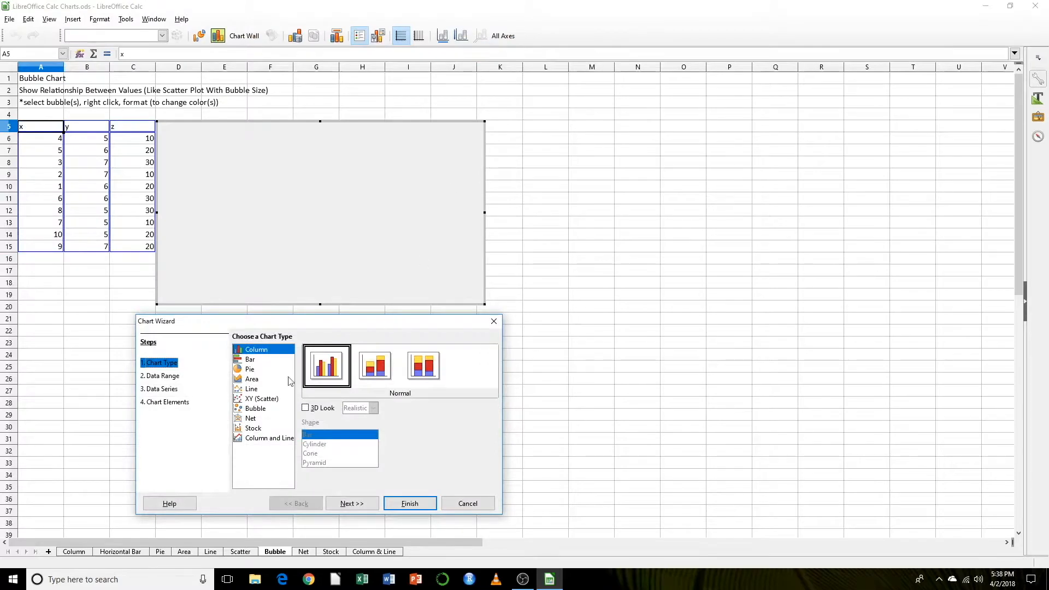
left_click(252, 410)
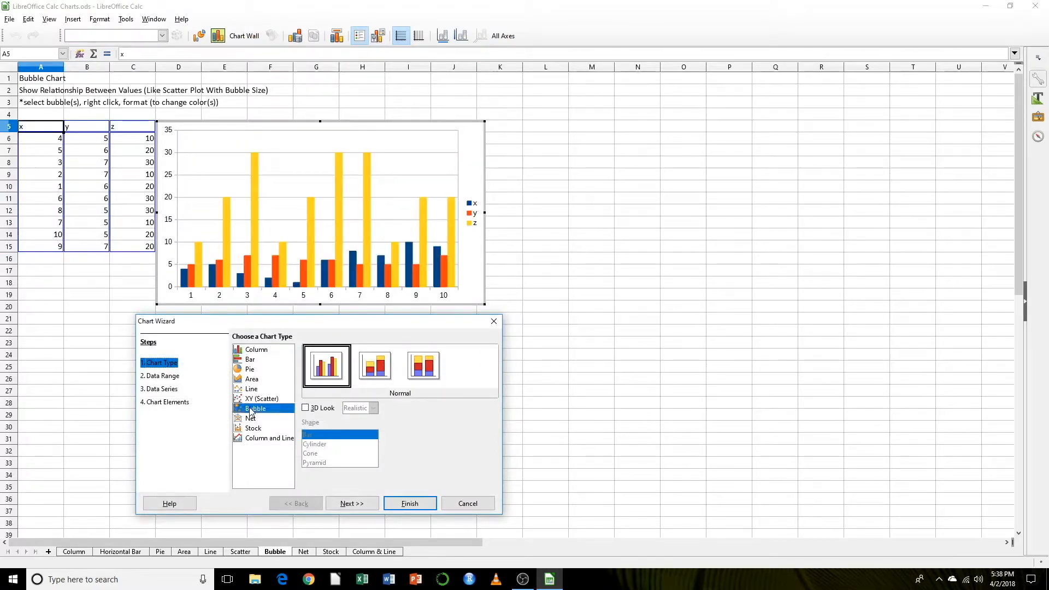
left_click(349, 503)
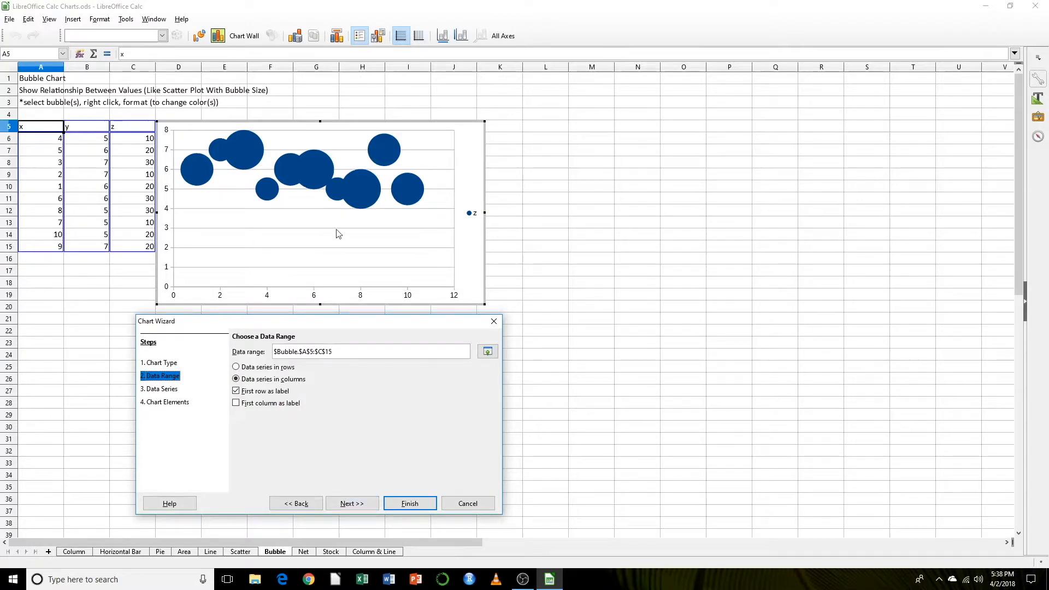
left_click(346, 507)
left_click(357, 503)
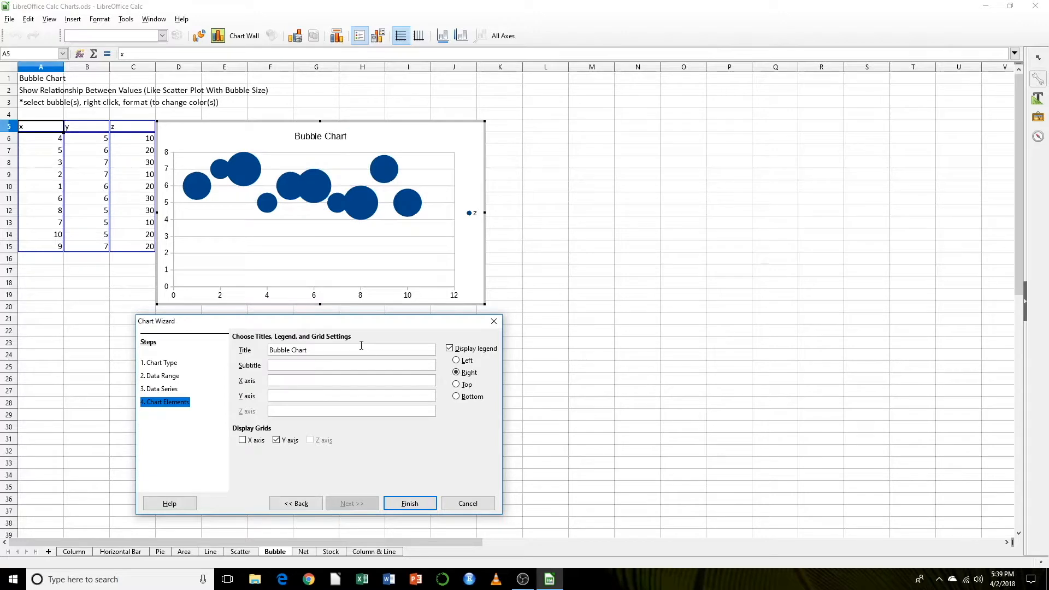
Title the chart "Bubble Chart", label its axes "x-axis" and "y-axis", and finish creating it.
type("x")
type("y-")
type("axi")
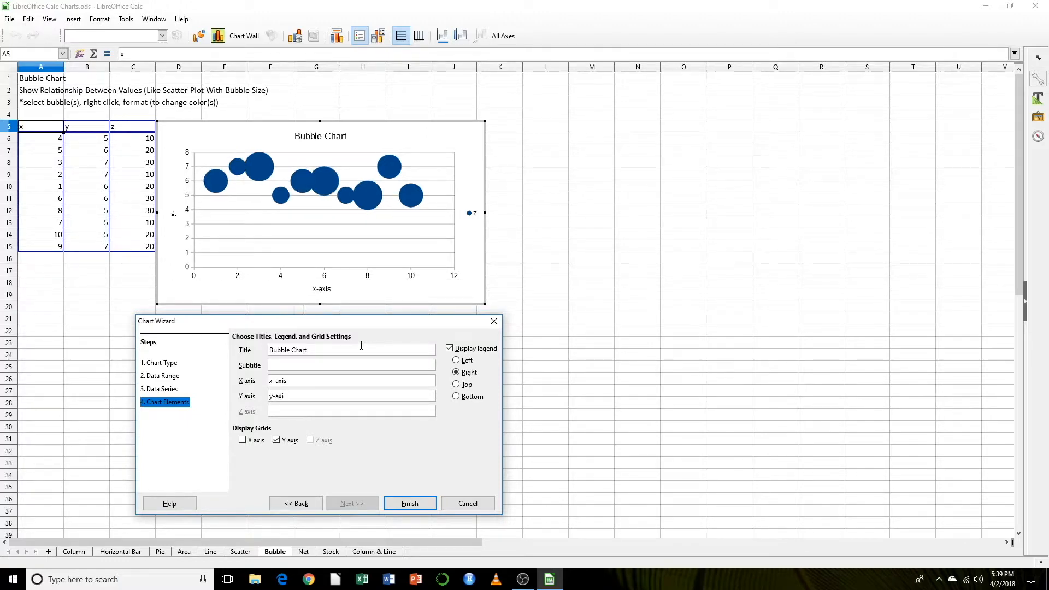
type("s")
left_click(409, 503)
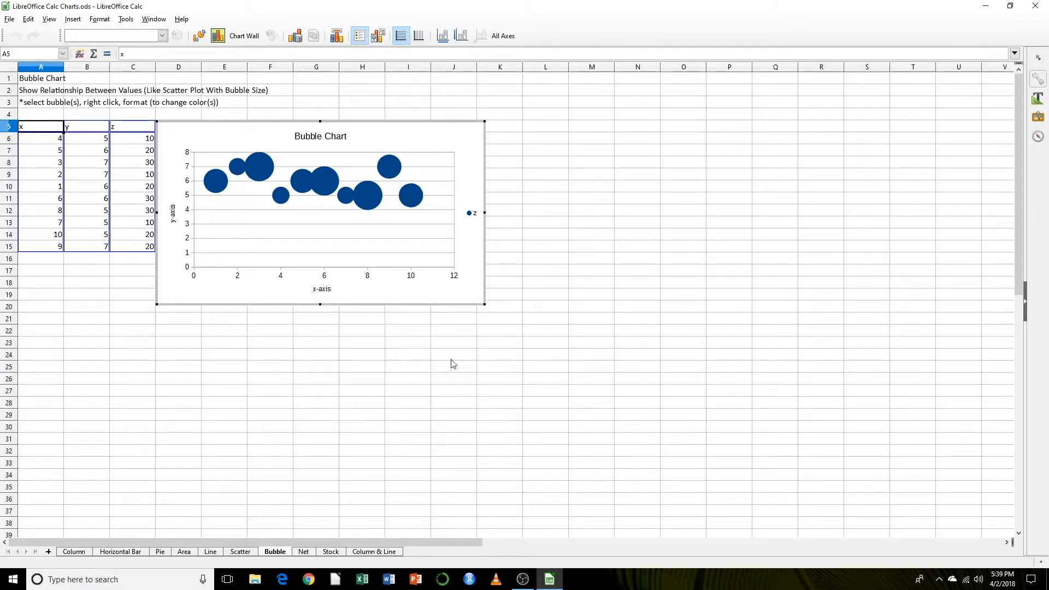
Leave chart editing and move the bubble chart slightly to the right, clear of the data table.
left_click(415, 364)
mouse_move(401, 211)
left_mouse_down()
mouse_move(466, 223)
mouse_move(424, 215)
left_mouse_up()
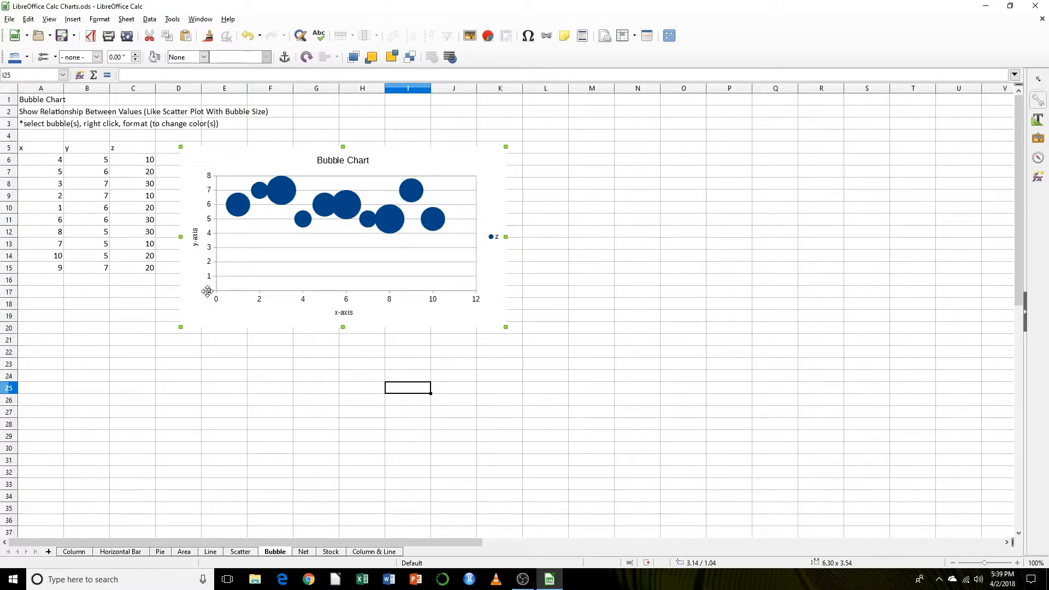
Switch to the Net sheet and delete both existing net charts.
key("ctrl+Page_Down")
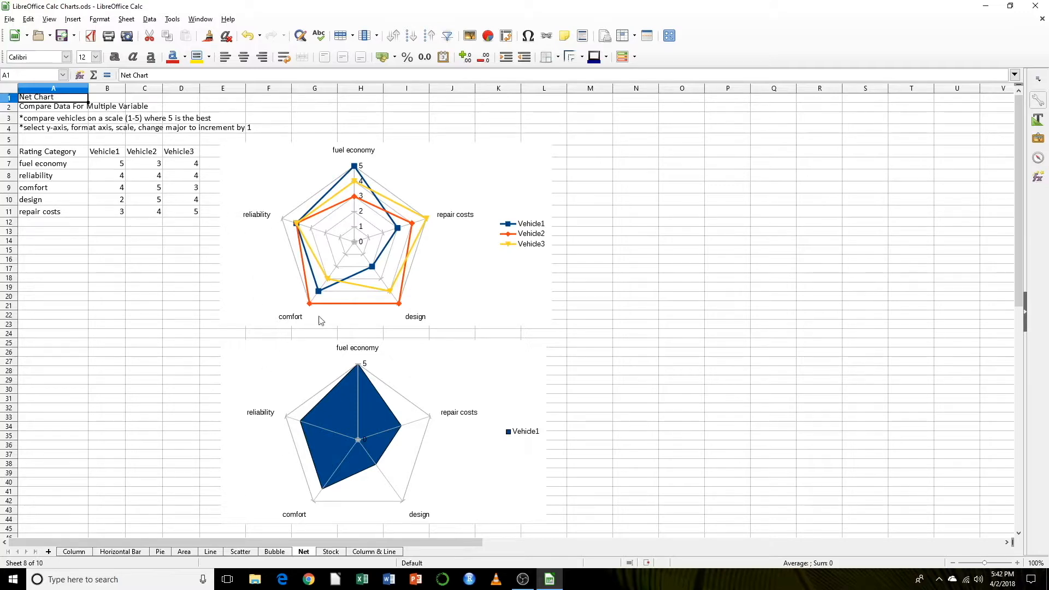
left_click(253, 256)
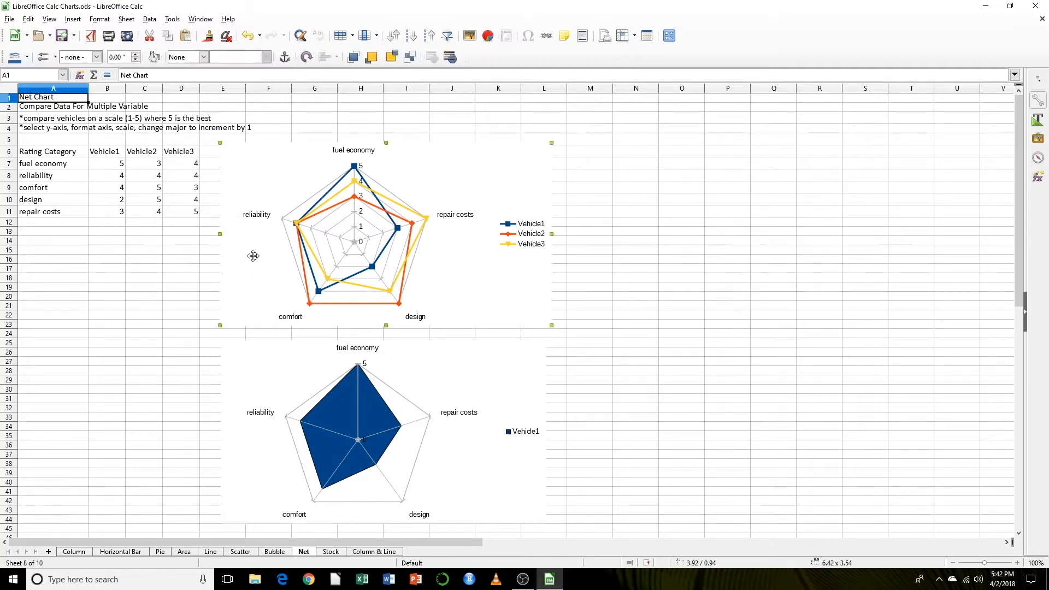
key("Delete")
left_click(264, 347)
key("Delete")
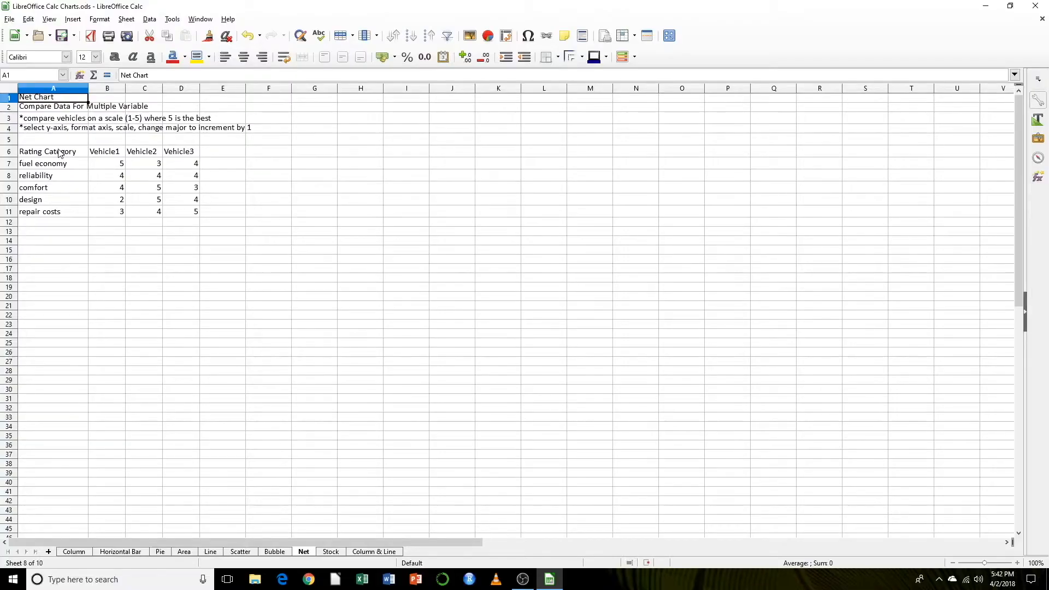
Create a Net chart of type Points and Lines from A6:D11, keeping series in columns and the first row and column as labels.
left_click_drag(60, 153, 196, 213)
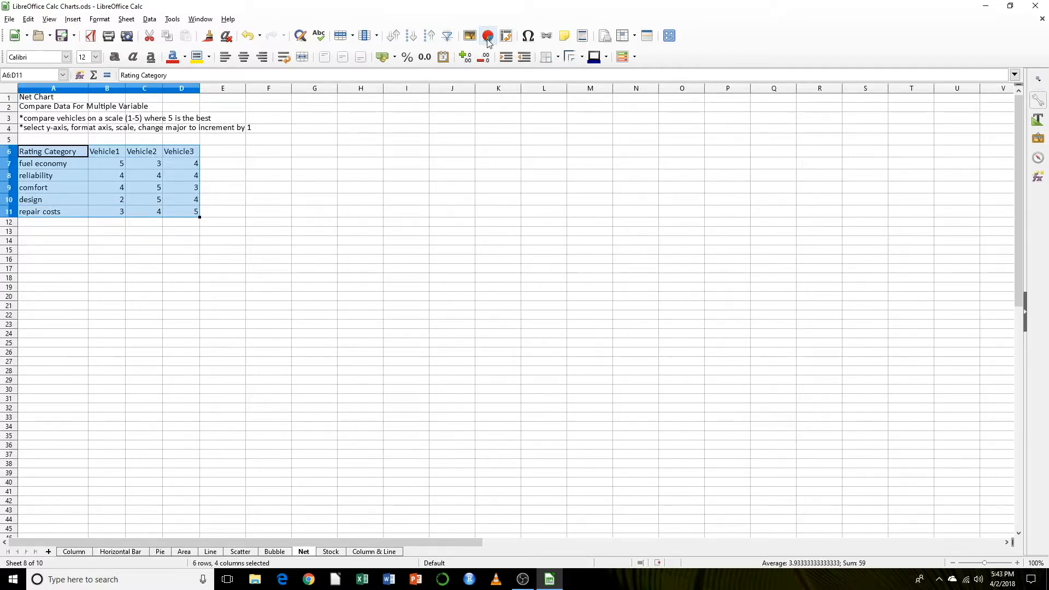
left_click(488, 36)
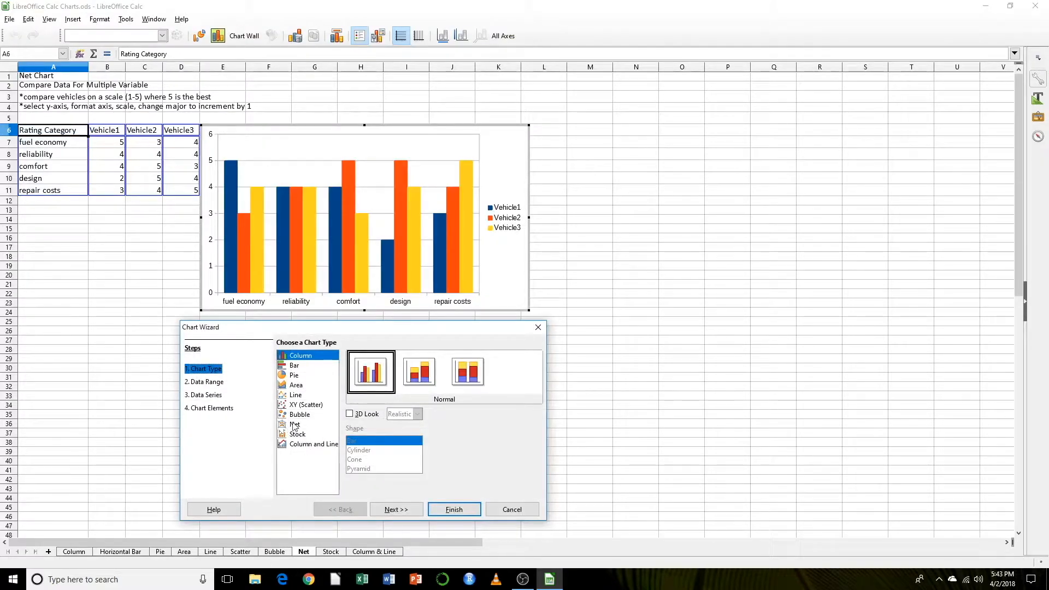
left_click(301, 426)
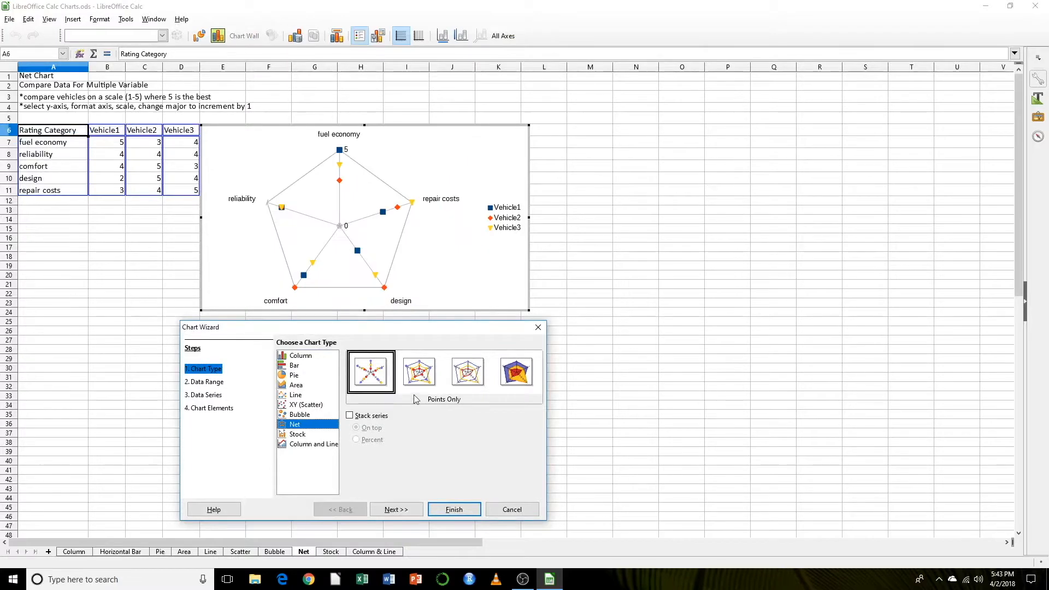
left_click(413, 377)
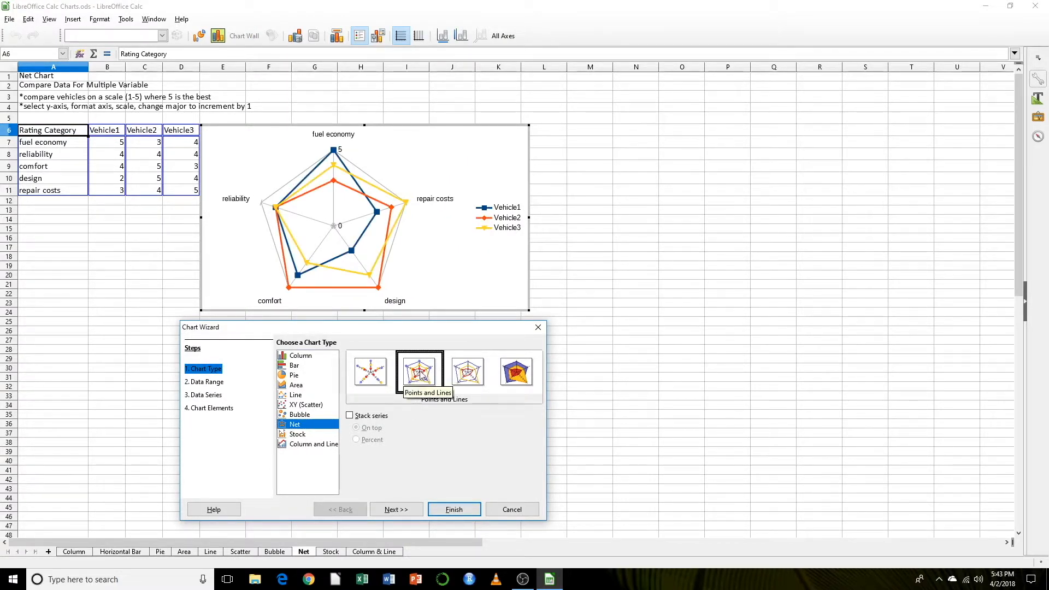
left_click(397, 508)
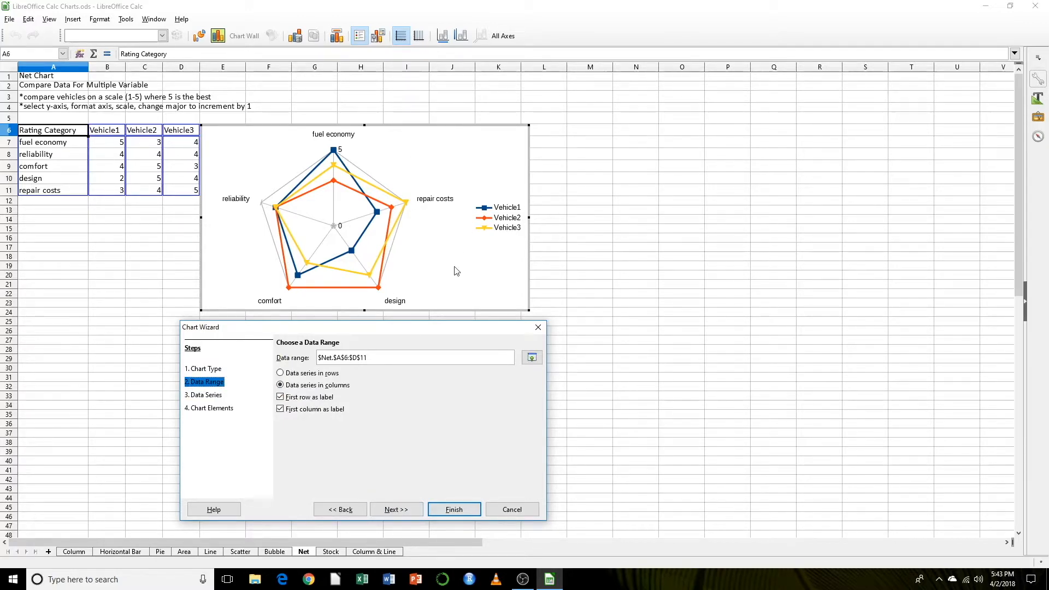
left_click(388, 510)
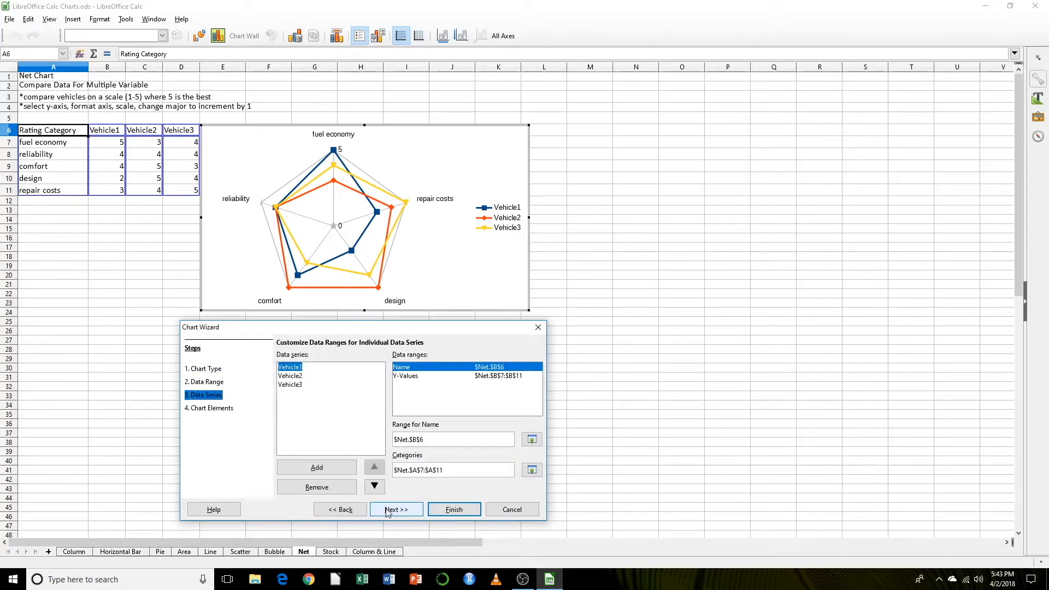
Finish the net chart with the title "Net Chart - Compare Vehicles" and move it clear of the data table.
left_click(396, 510)
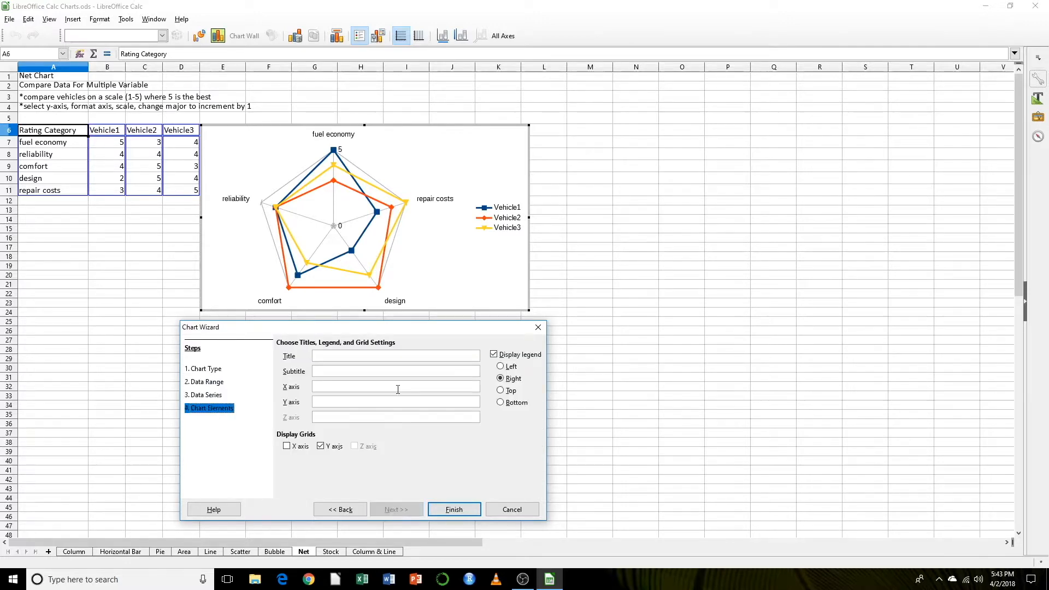
left_click(383, 355)
type("Net Chart ")
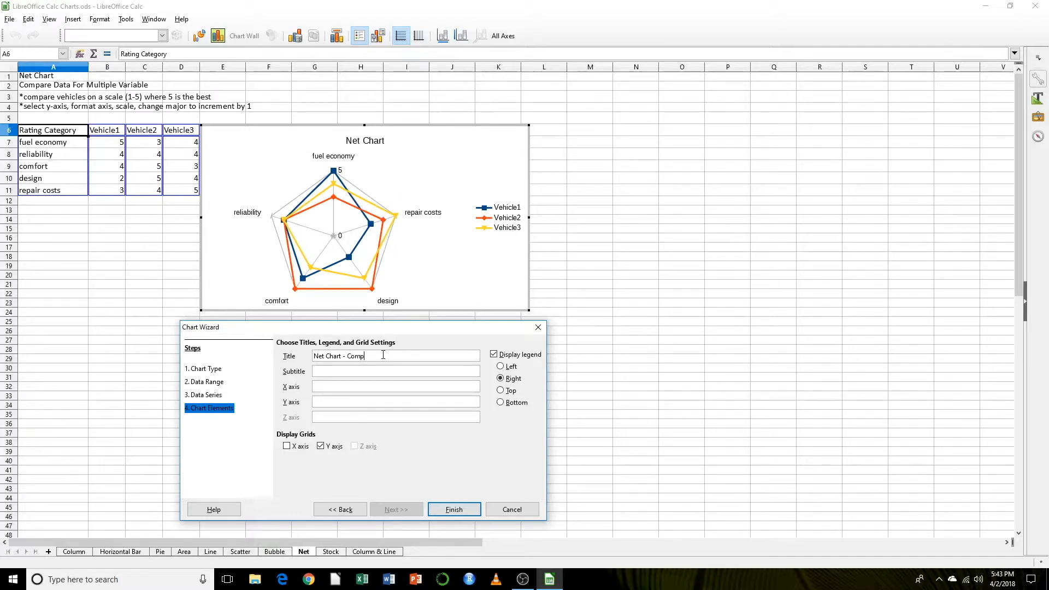
type("- Compare Vehicles")
key("Tab")
key("Tab")
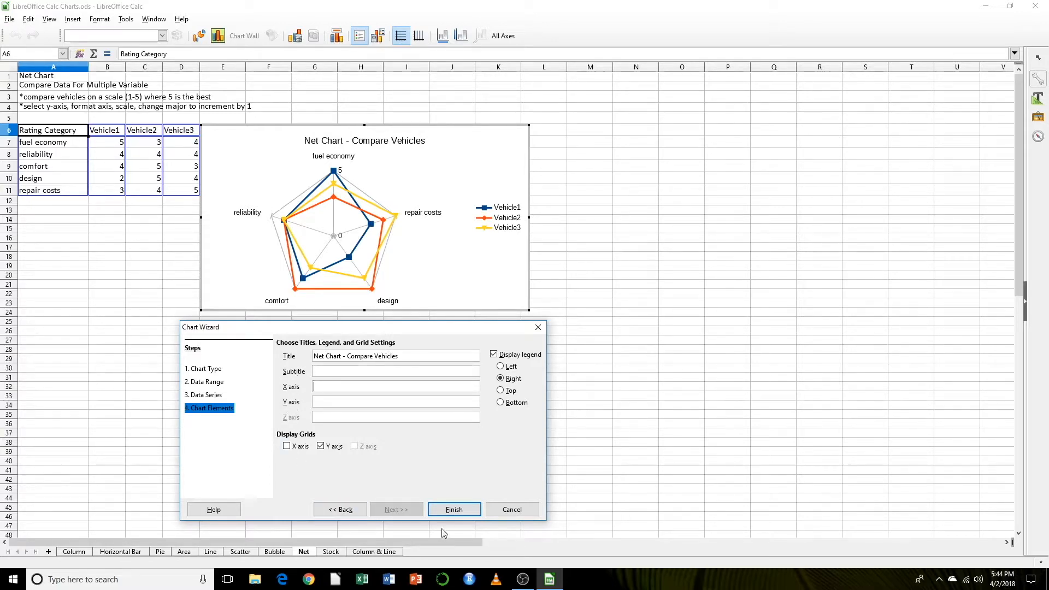
left_click(446, 511)
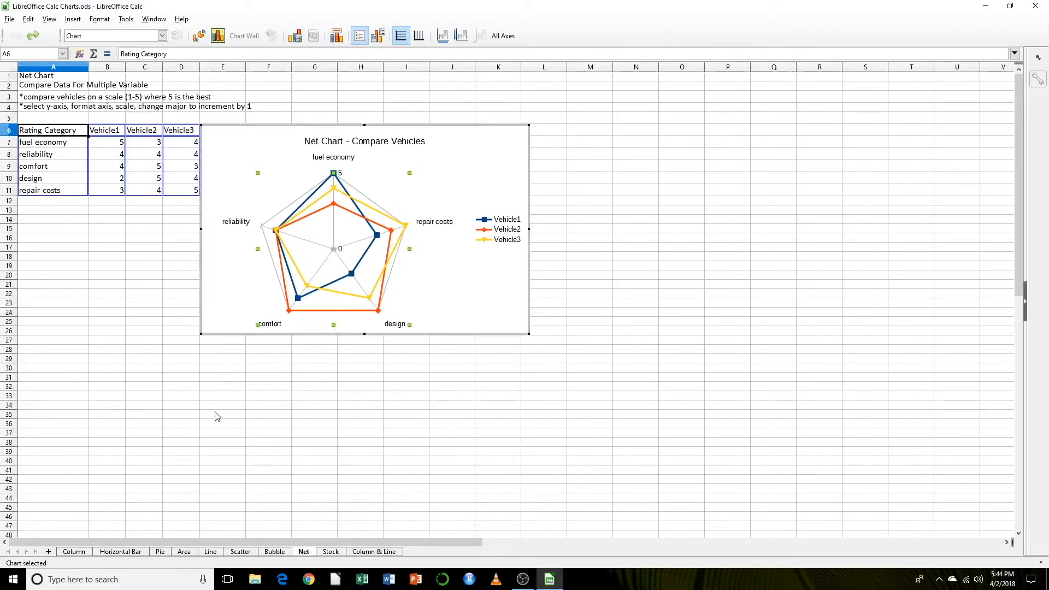
left_click(214, 415)
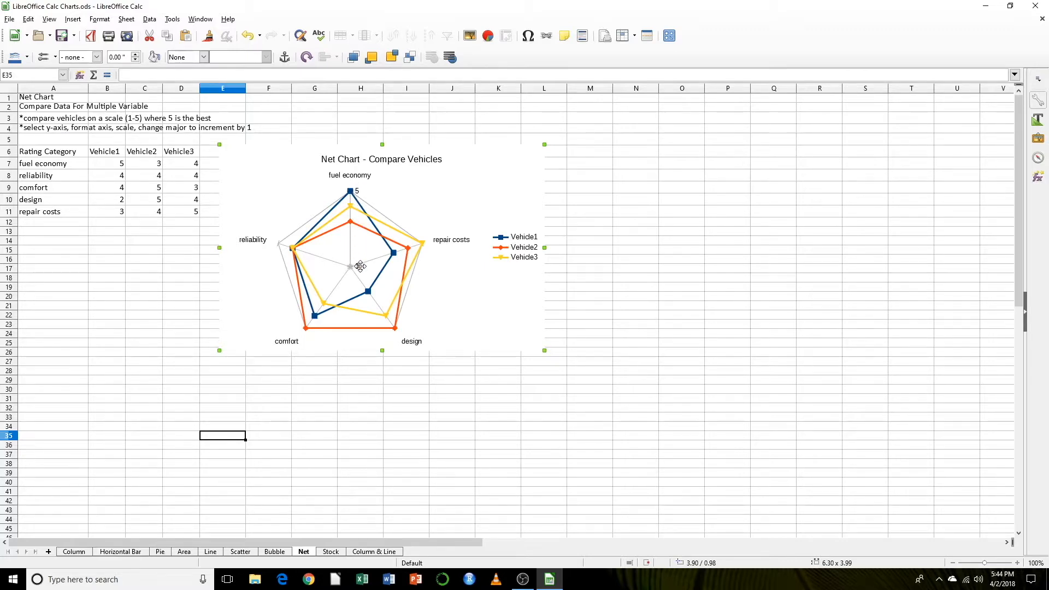
Turn off the automatic major interval on the net chart's Y axis and set it to 1.
double_click(352, 190)
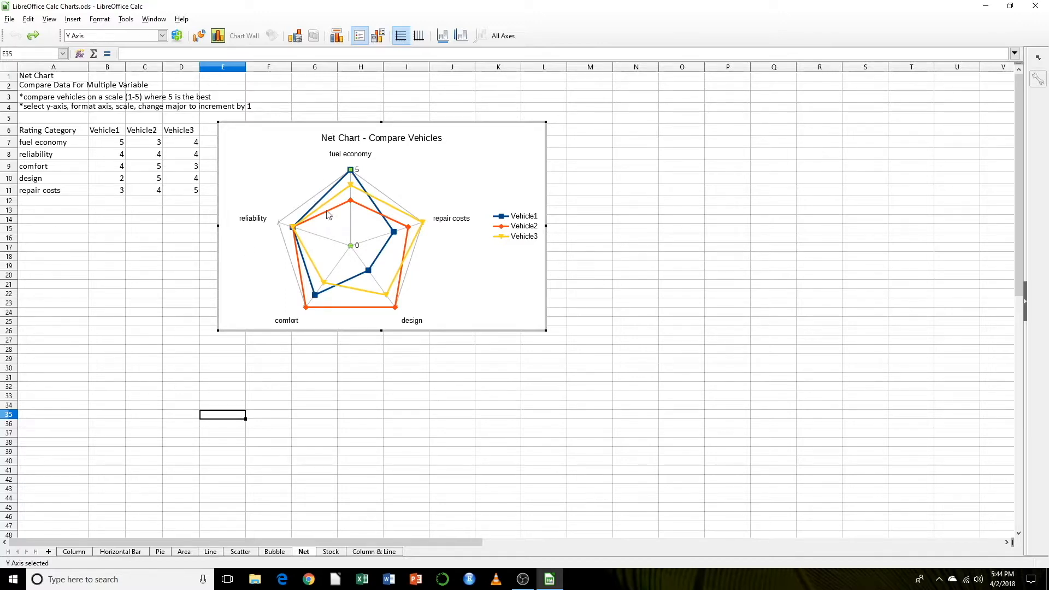
right_click(350, 229)
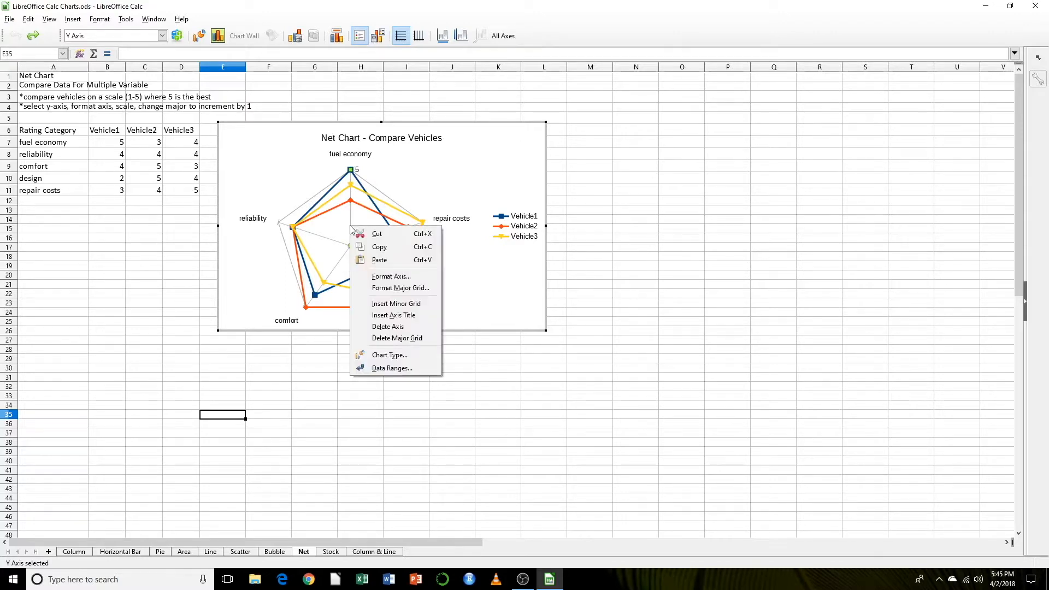
left_click(383, 275)
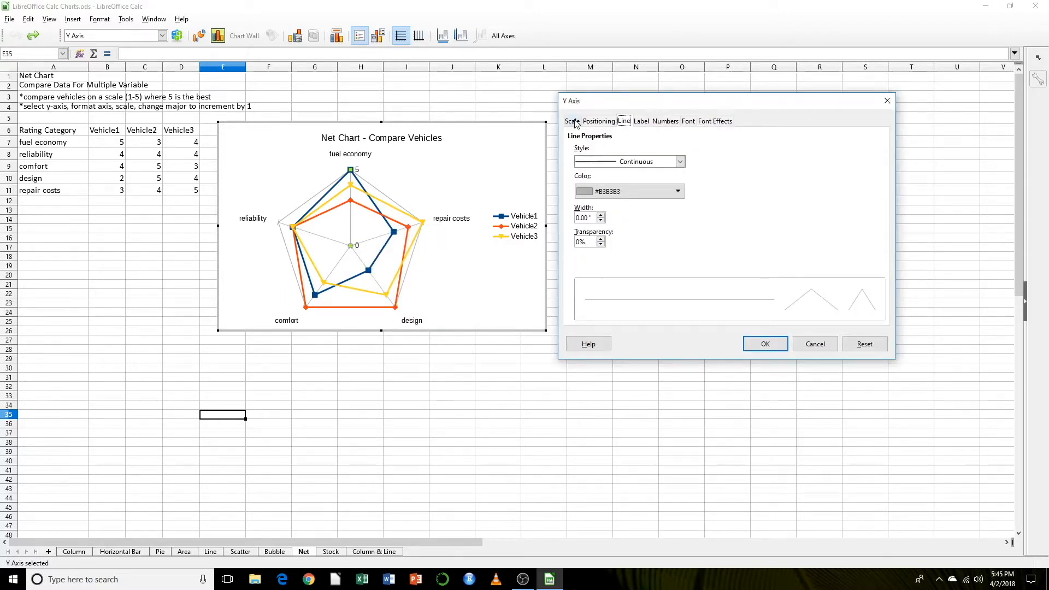
left_click(575, 121)
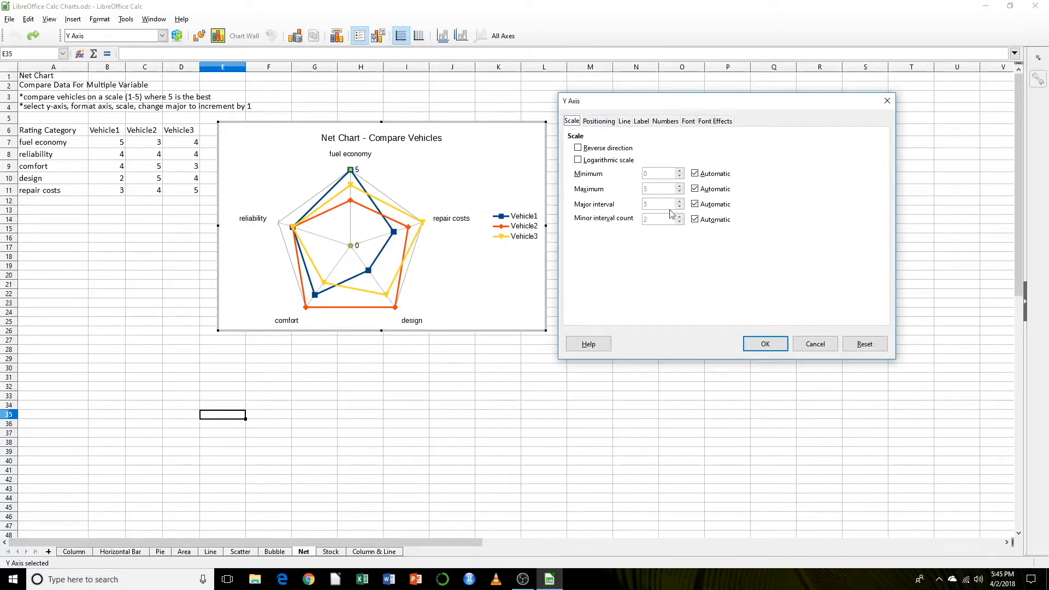
left_click(695, 204)
left_click(678, 208)
left_click(764, 344)
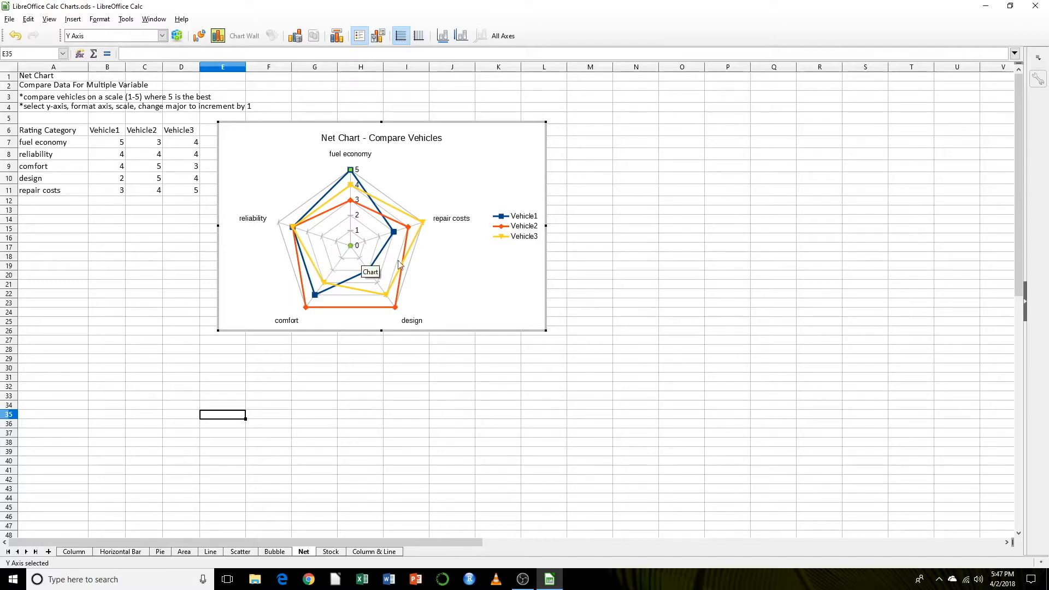
Examine how the vehicles' ratings are plotted in each category of the net chart and leave chart editing.
mouse_move(352, 172)
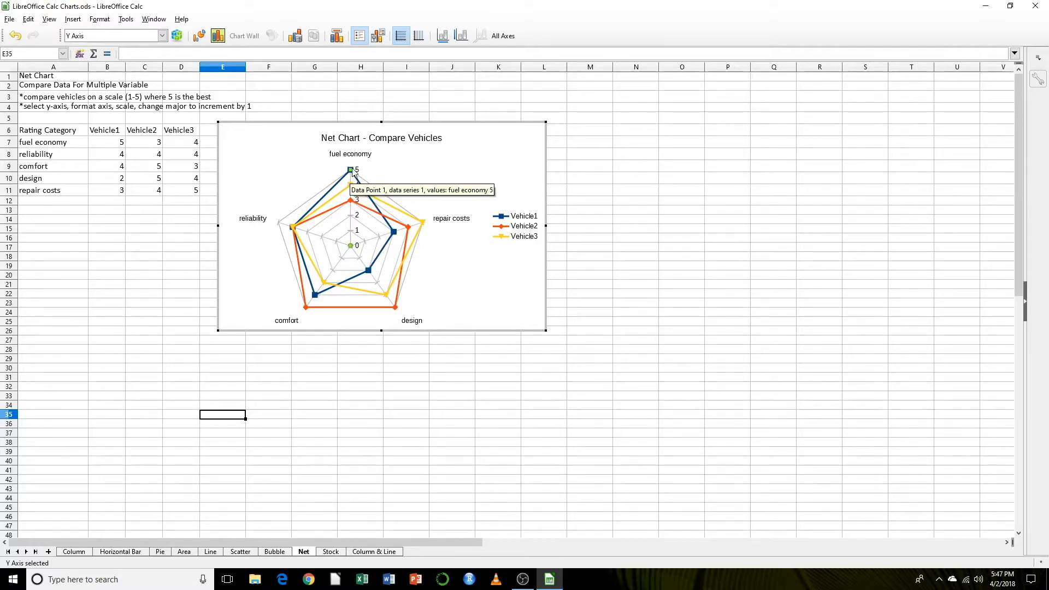
mouse_move(293, 229)
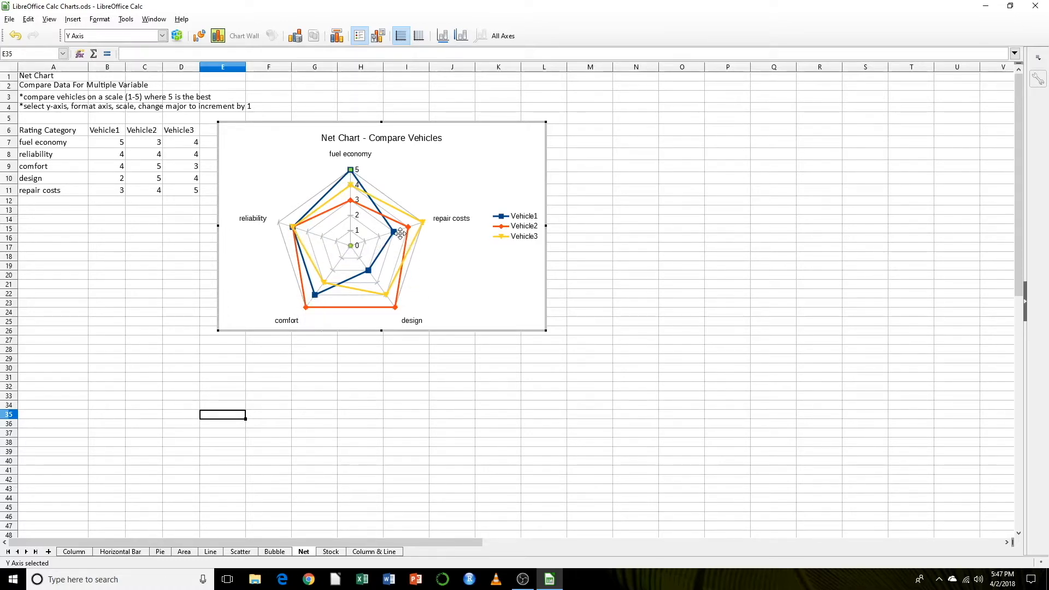
mouse_move(396, 234)
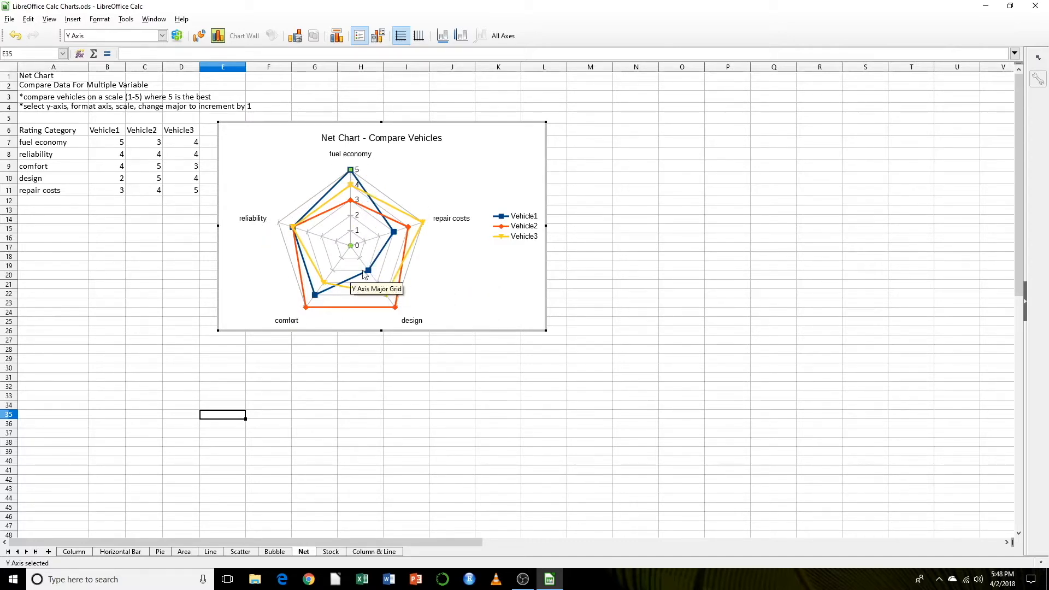
left_click(355, 296)
key("Escape")
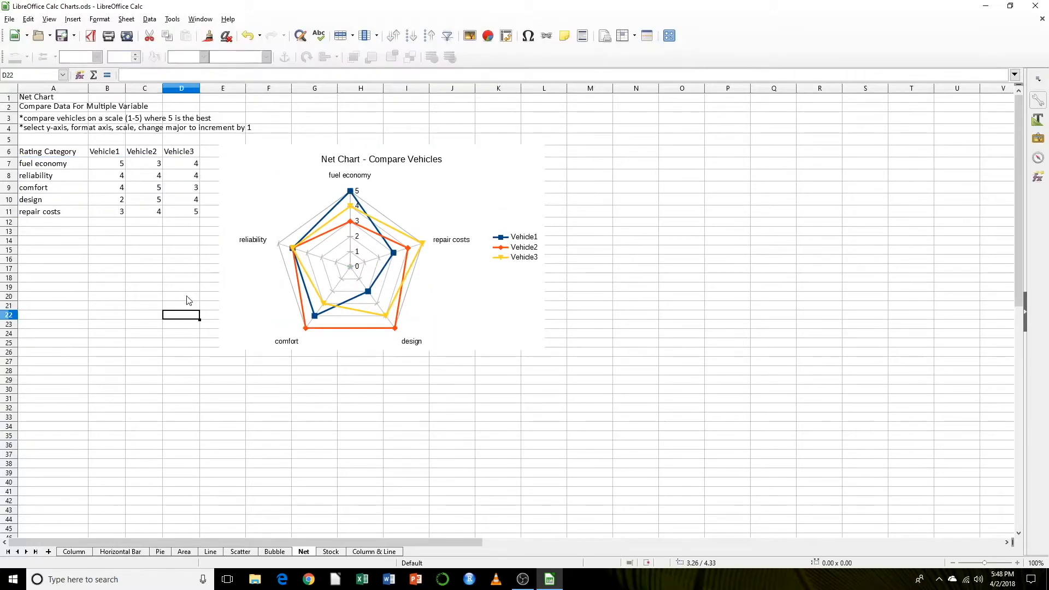
left_click(170, 271)
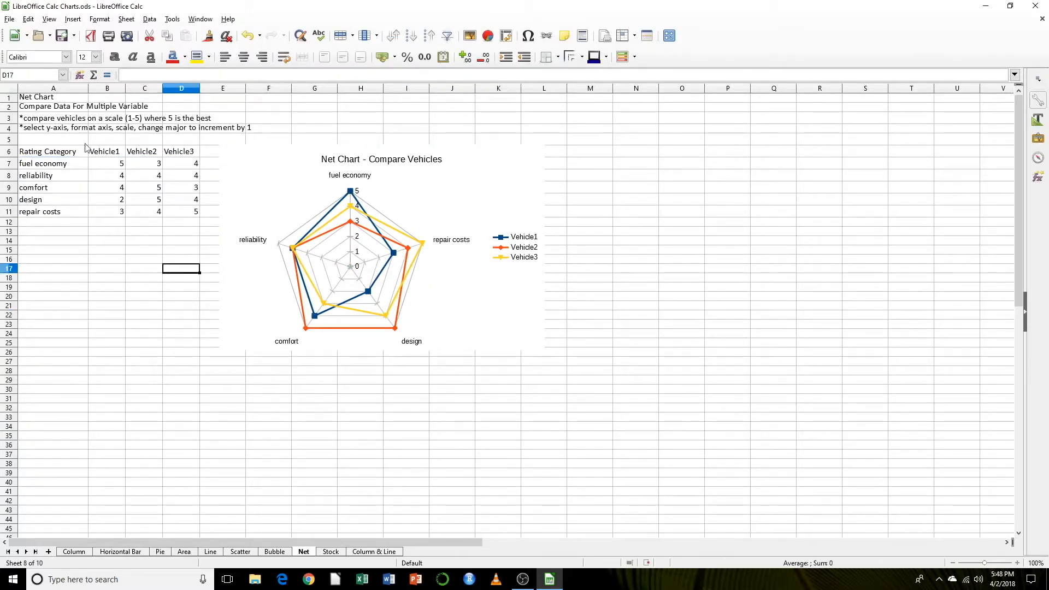
Switch to the Stock sheet and review its price data, the existing chart and the two candlestick diagrams.
left_click(53, 100)
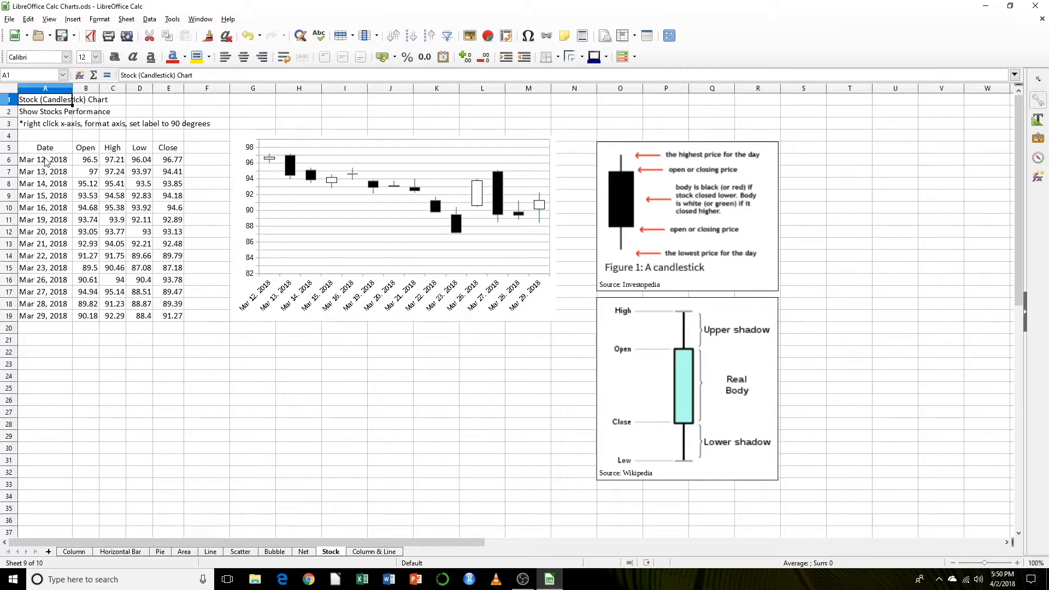
left_click_drag(47, 149, 177, 316)
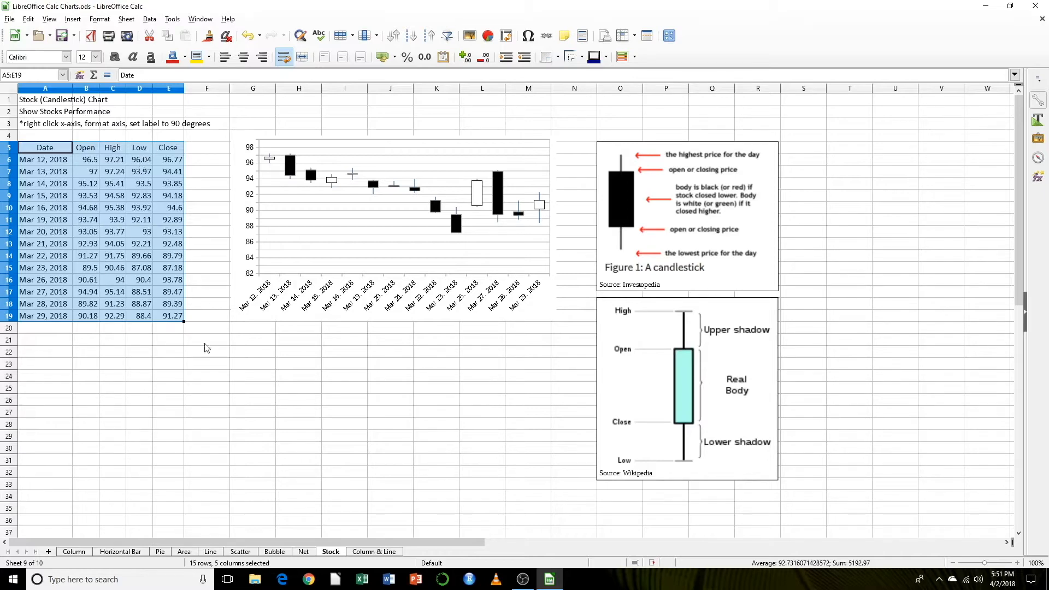
left_click(247, 290)
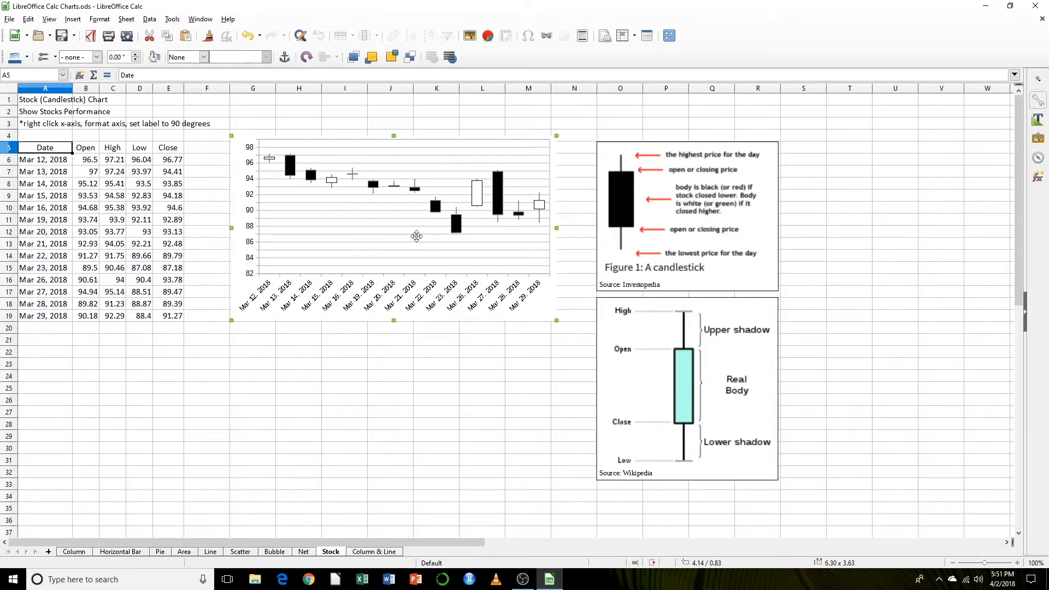
left_click(667, 225)
left_click(643, 363)
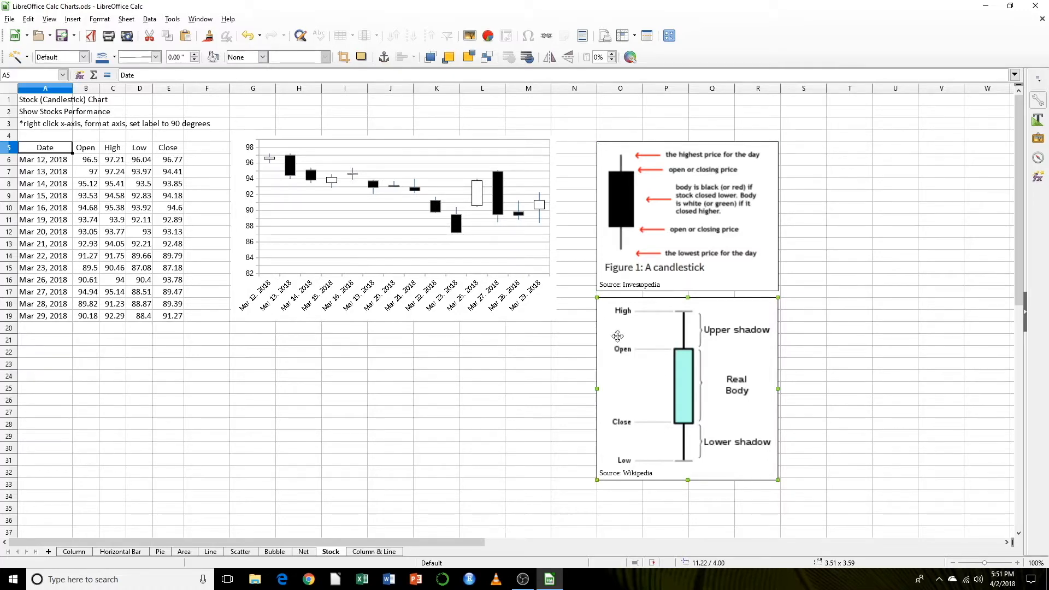
left_click(451, 387)
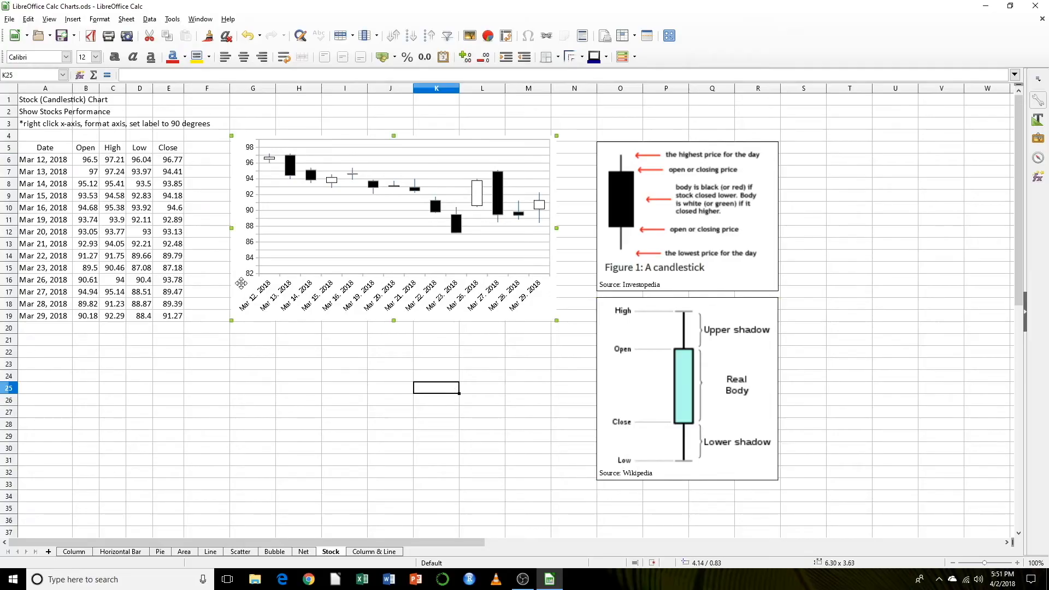
Delete the existing chart on the Stock sheet and select the date and price data A5:E19, including headers.
left_click(241, 283)
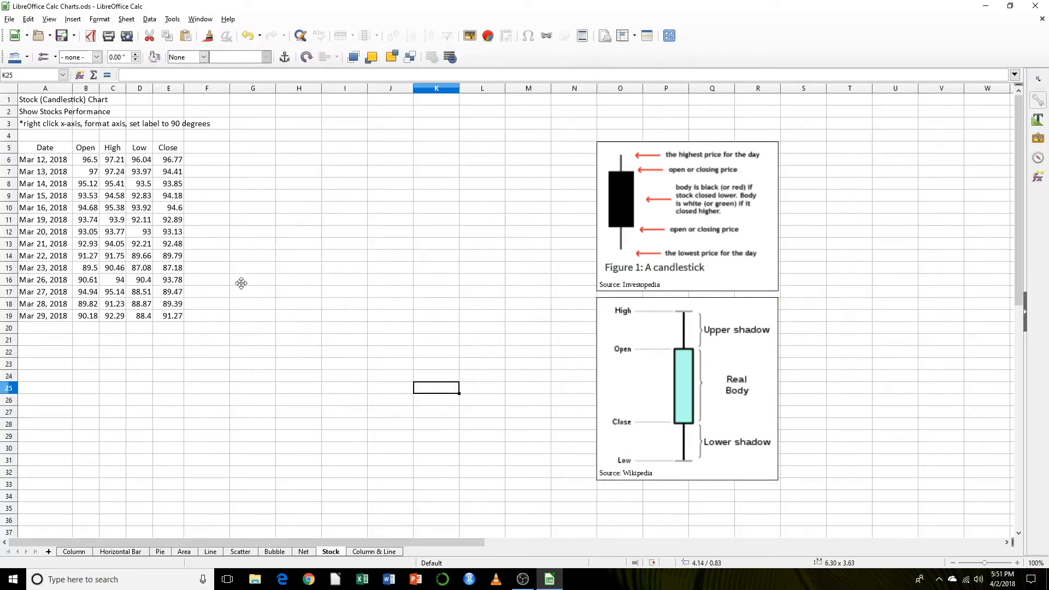
key("Escape")
left_click_drag(65, 151, 163, 318)
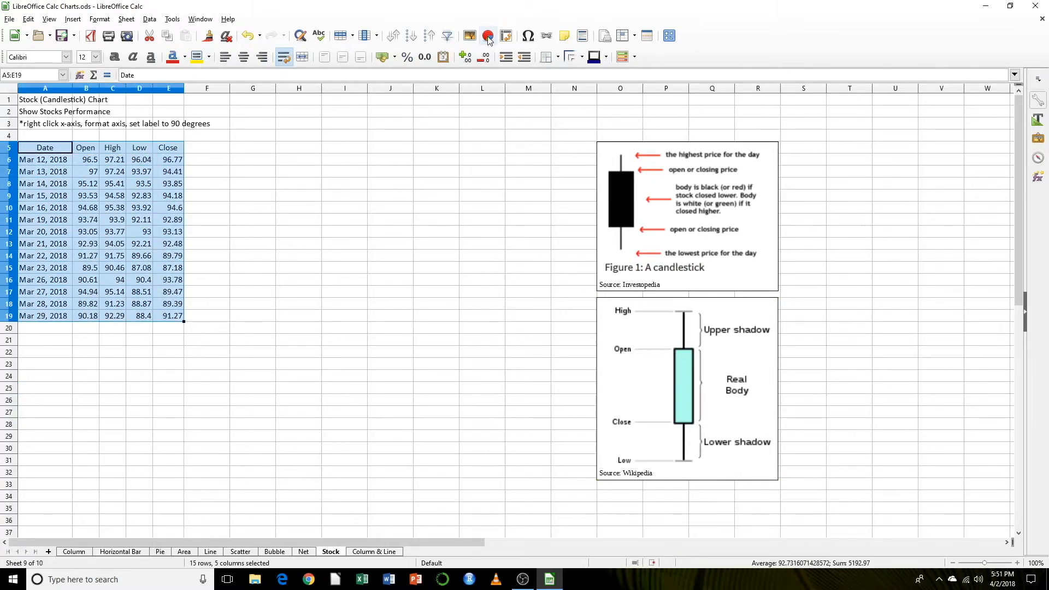
Insert a Stock chart of the Stock Chart 2 subtype from A5:E19, with series in columns and the first row and column as labels.
left_click(487, 37)
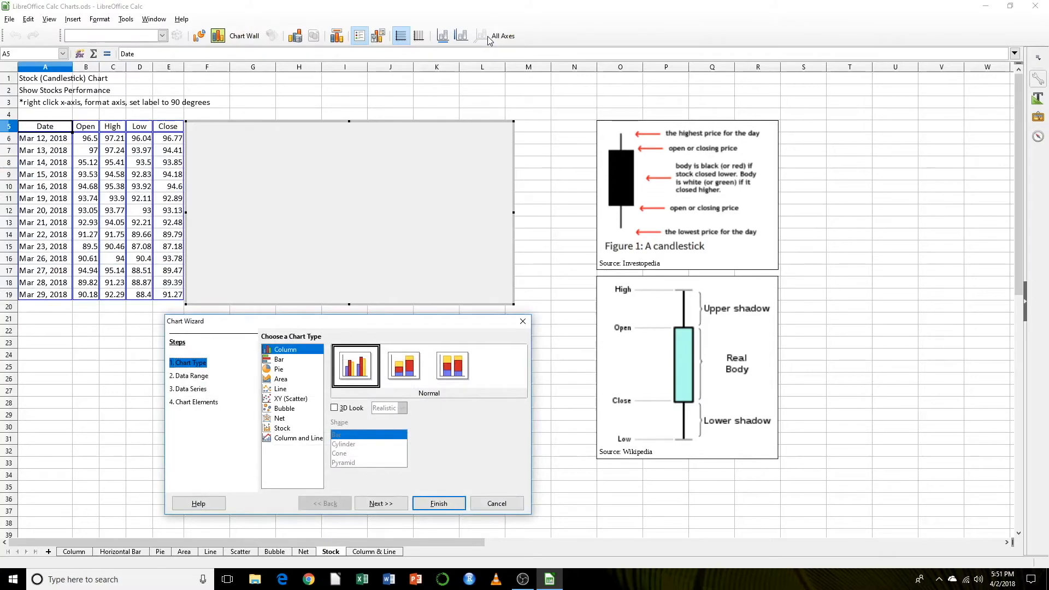
left_click(284, 429)
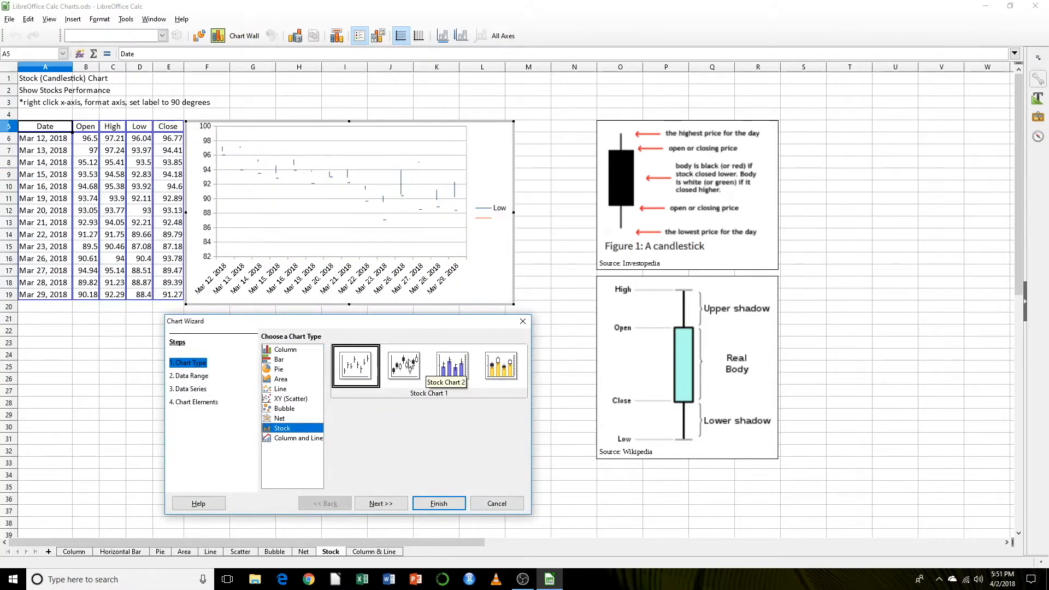
left_click(407, 370)
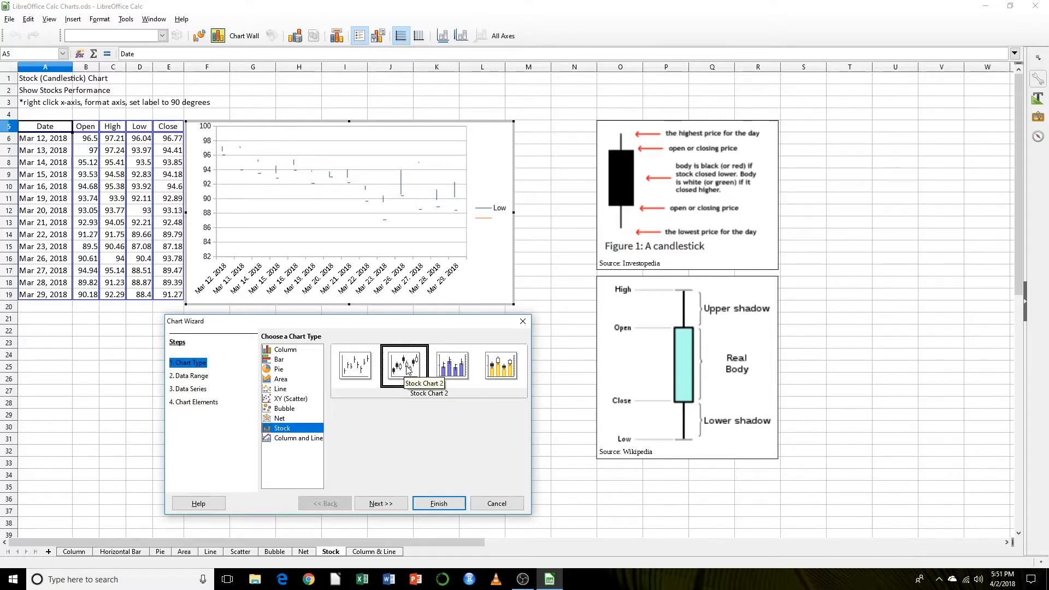
left_click(376, 505)
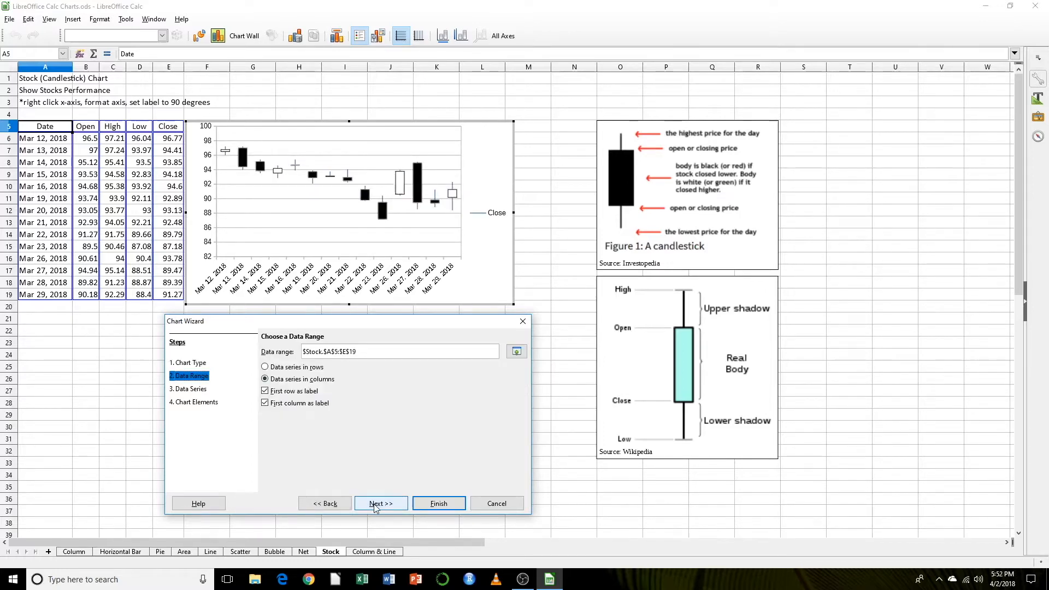
left_click(375, 505)
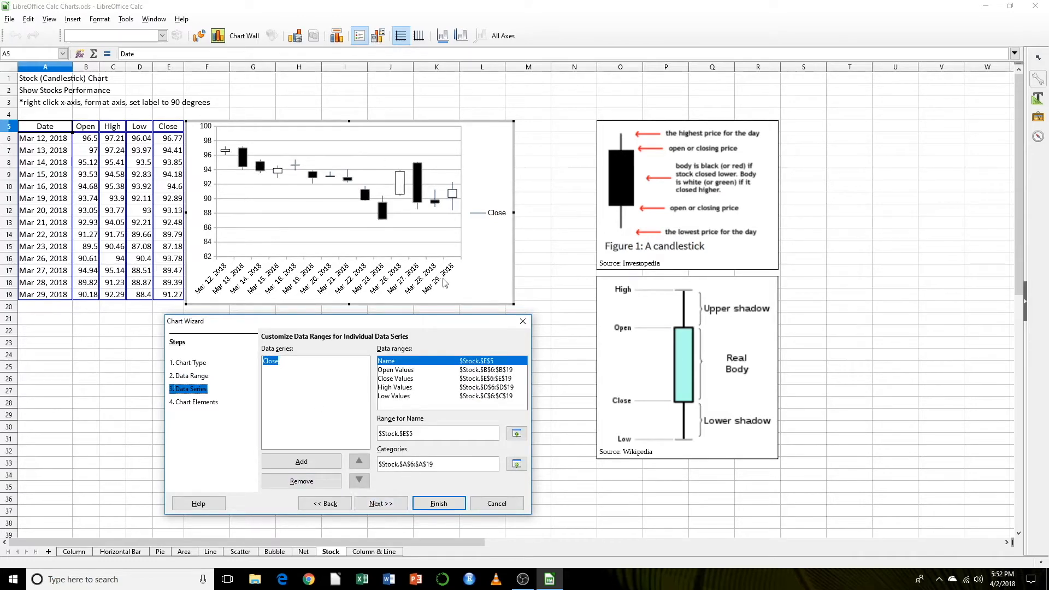
Title the chart Stock Chart, label the X axis Time and the Y axis Prices, and finish the candlestick chart.
left_click(376, 503)
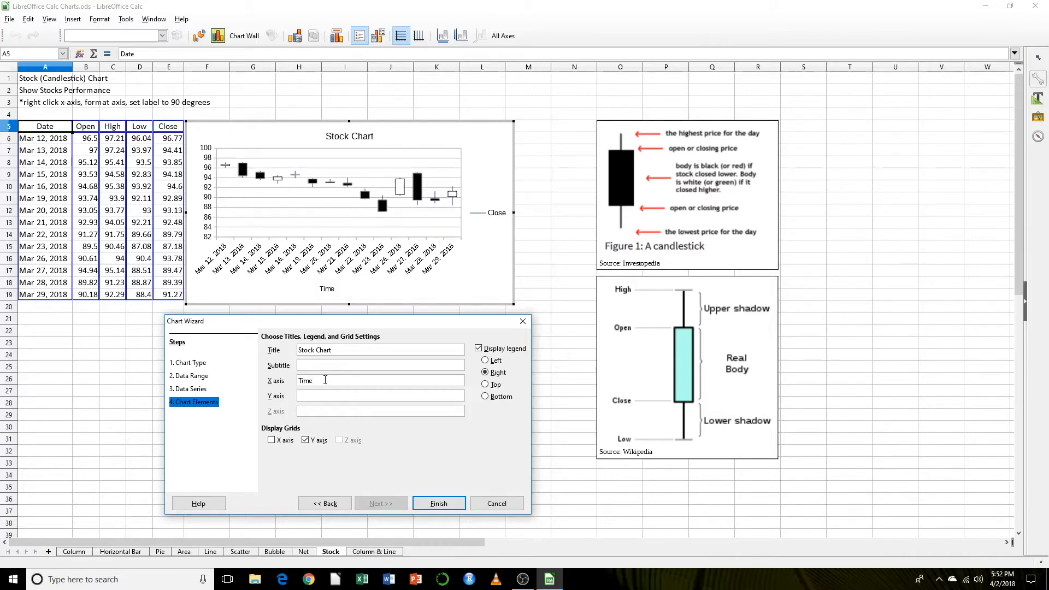
type("ces")
left_click(440, 503)
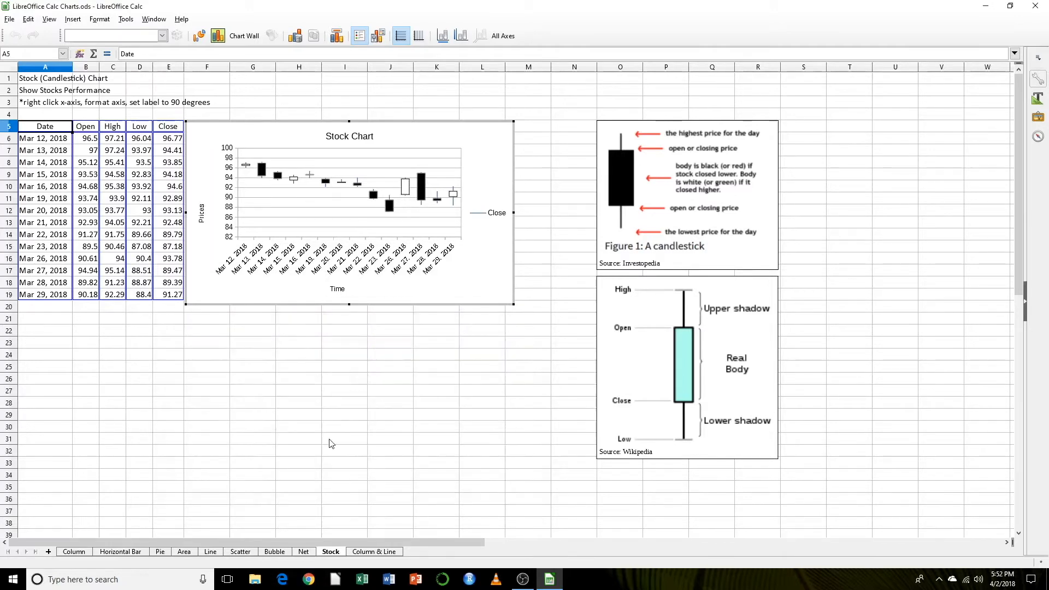
left_click(331, 443)
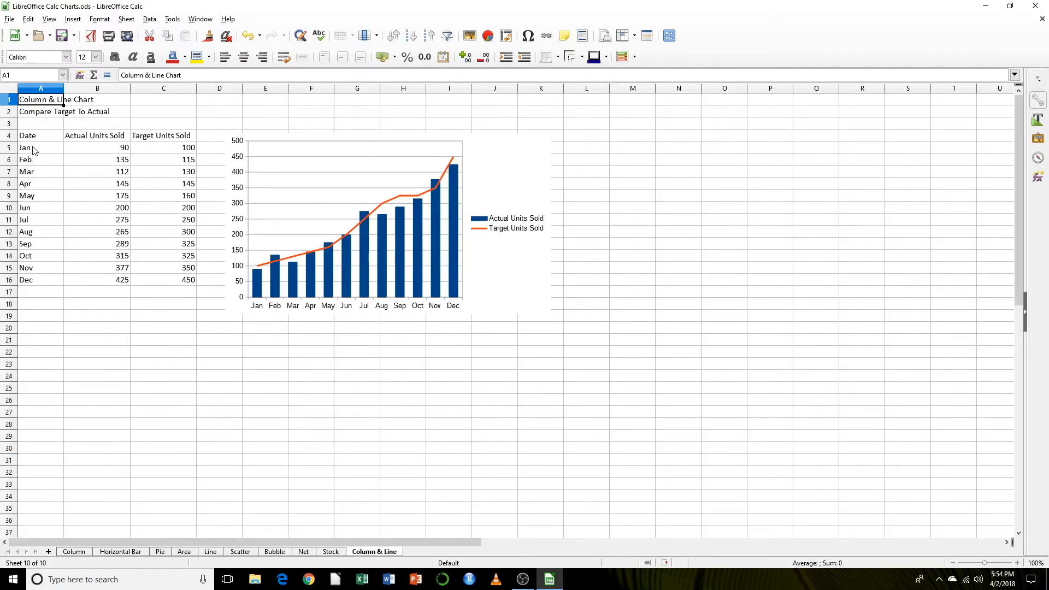
Review the monthly actual and target units on the Column & Line sheet and delete its existing chart.
left_click(46, 116)
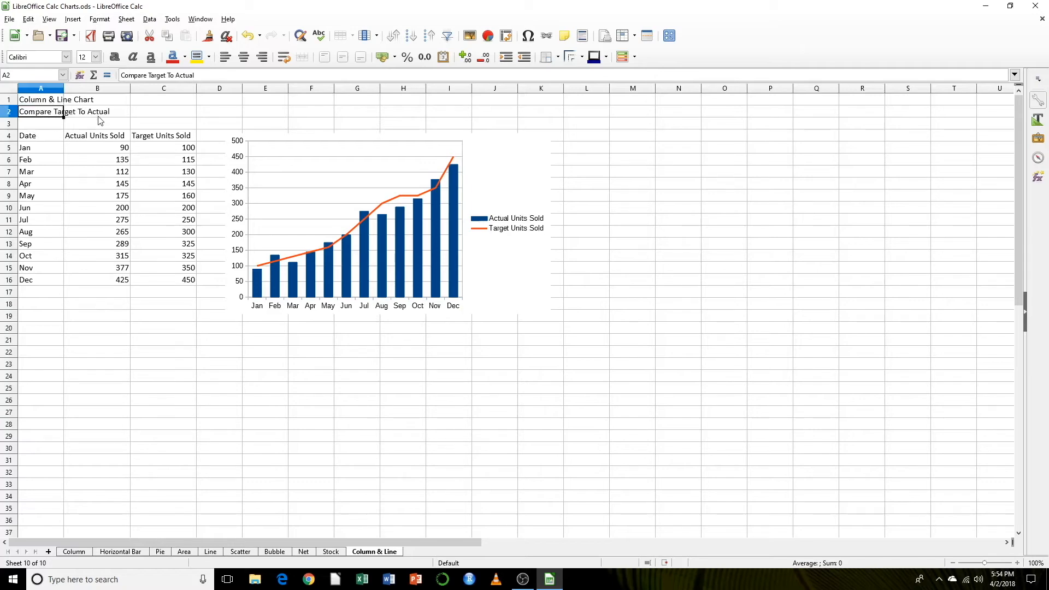
left_click_drag(44, 143, 185, 280)
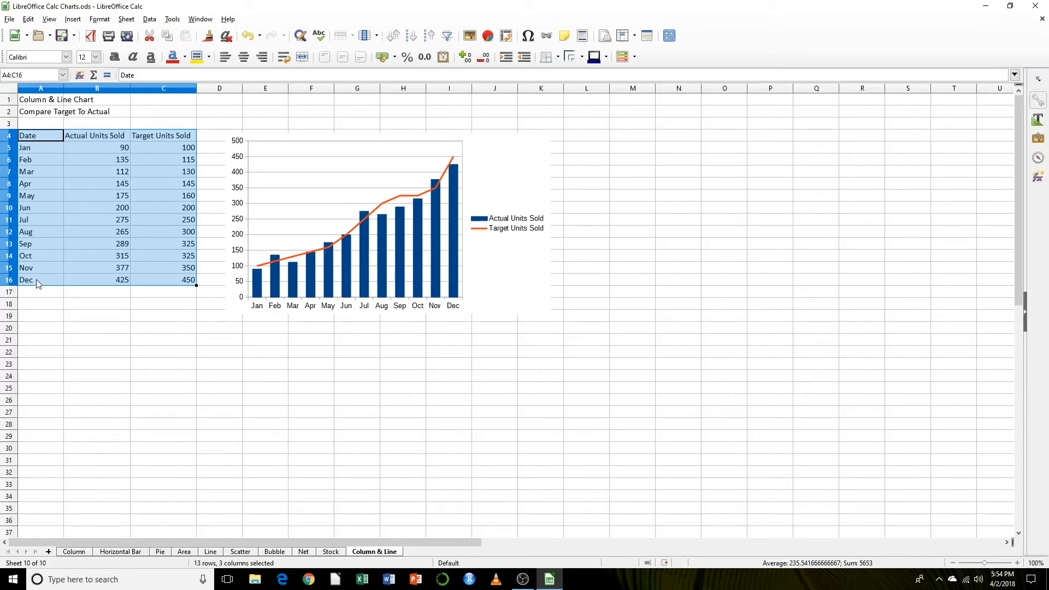
left_click(98, 136)
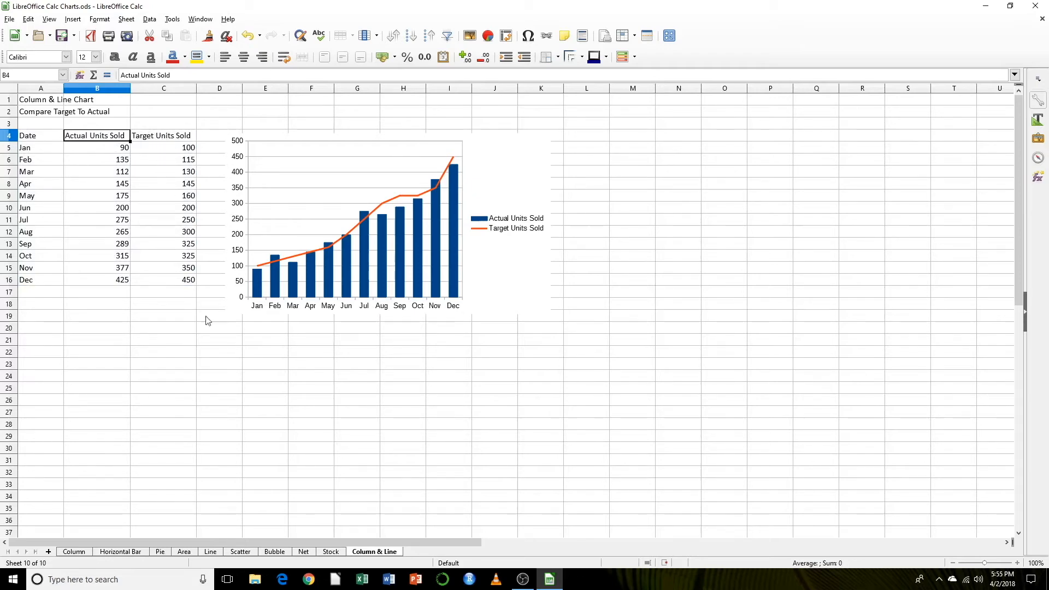
left_click(460, 279)
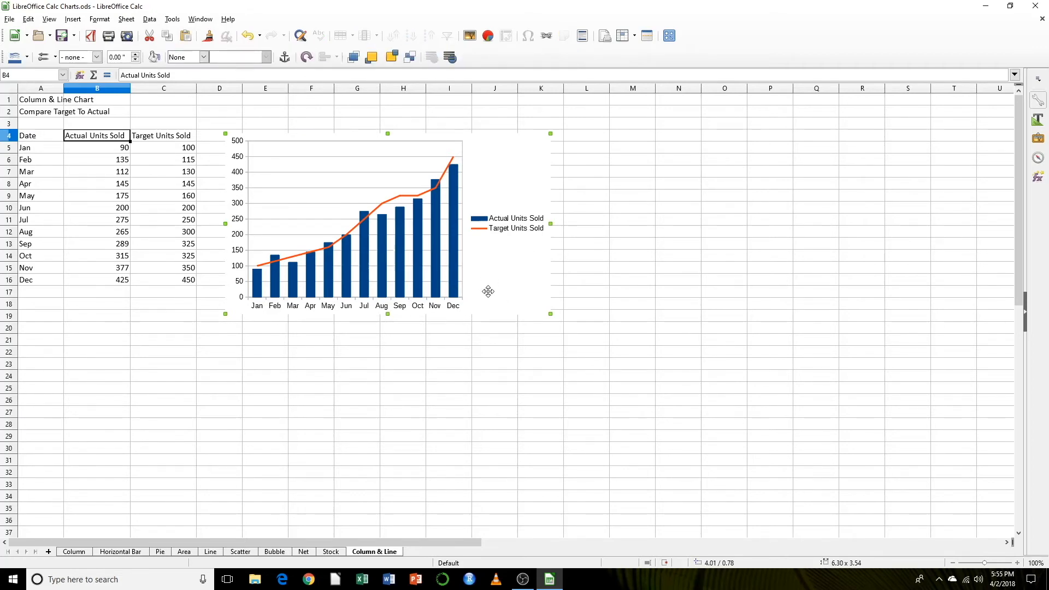
key("Delete")
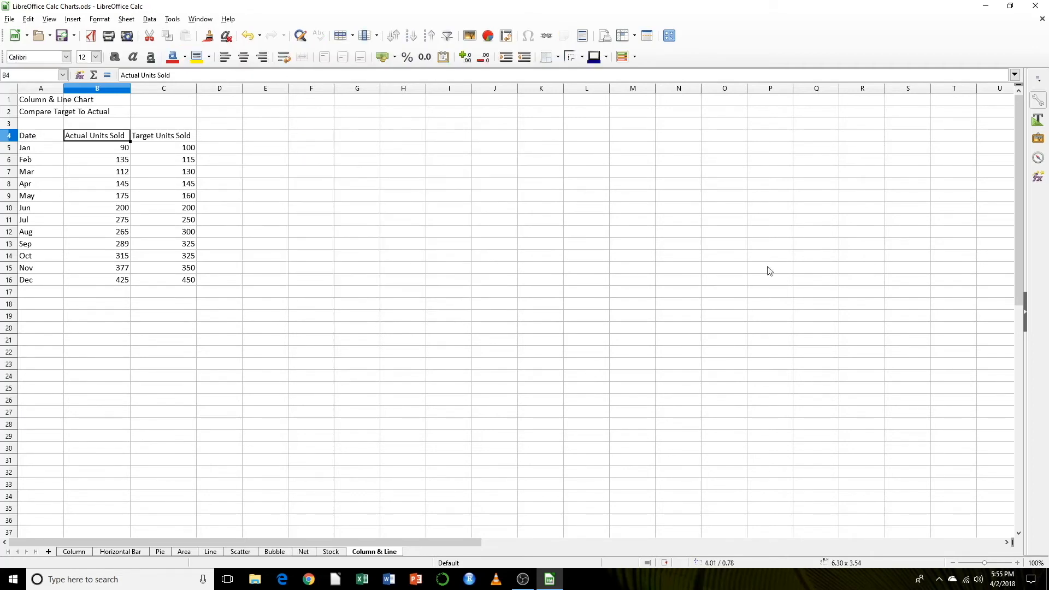
Insert a Column and Line chart of the Columns and Lines subtype from A4:C16, with series in columns and first row and column as labels.
left_click_drag(49, 133, 160, 278)
left_click(487, 35)
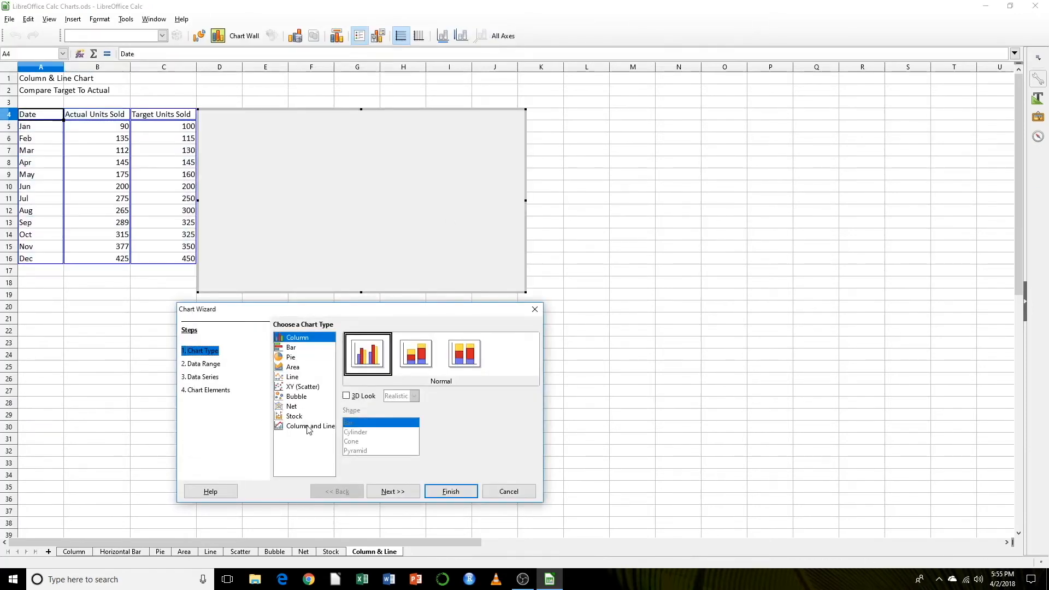
left_click(308, 427)
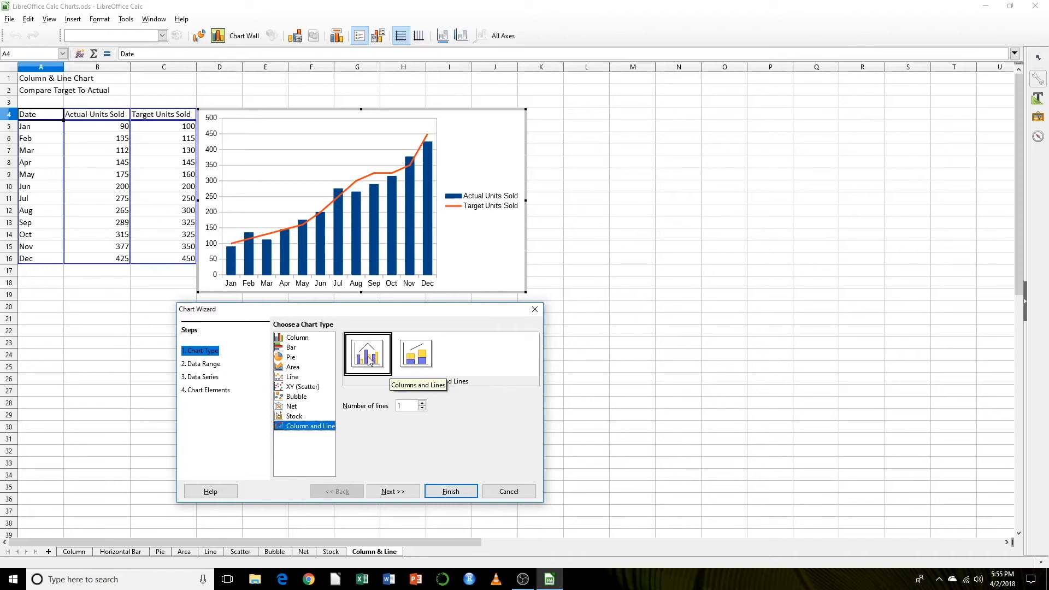
left_click(383, 493)
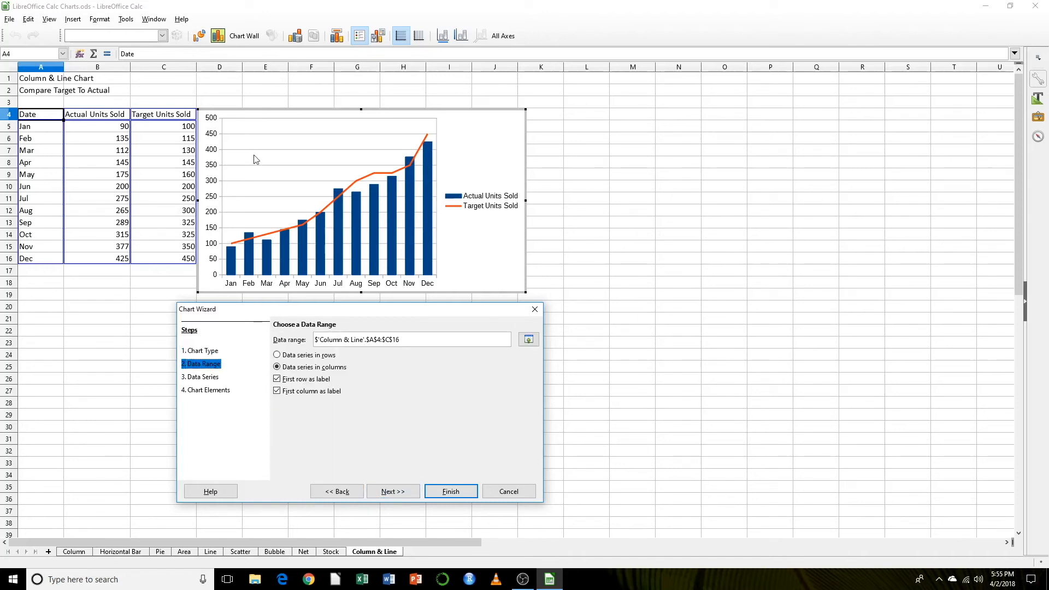
left_click(390, 493)
Title the chart Column & Line Chart, label the X axis Time and the Y axis Units, and finish it.
left_click(391, 493)
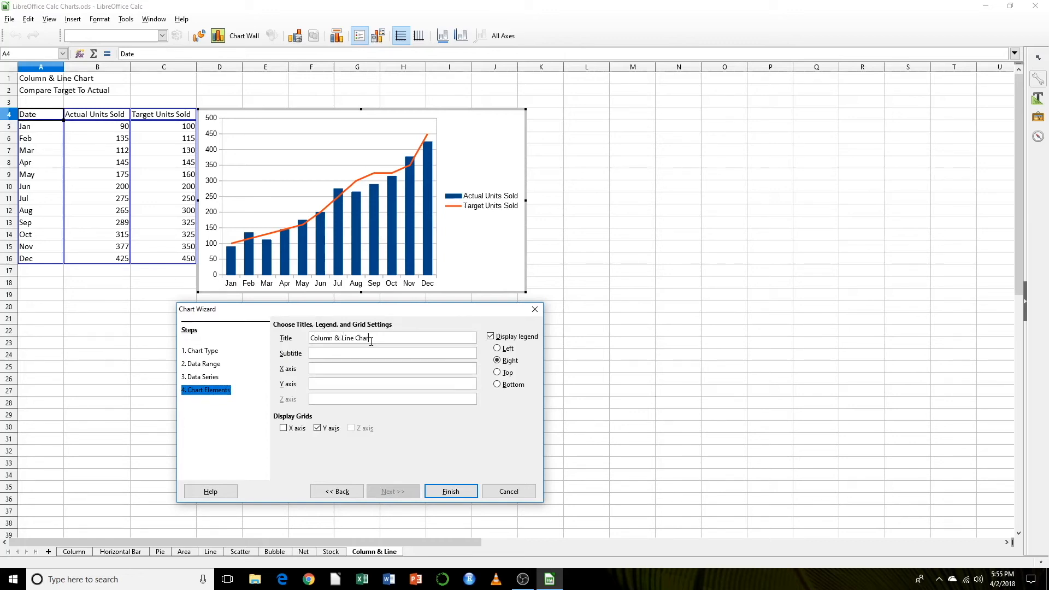
left_click(367, 364)
type("Time")
type("Unit")
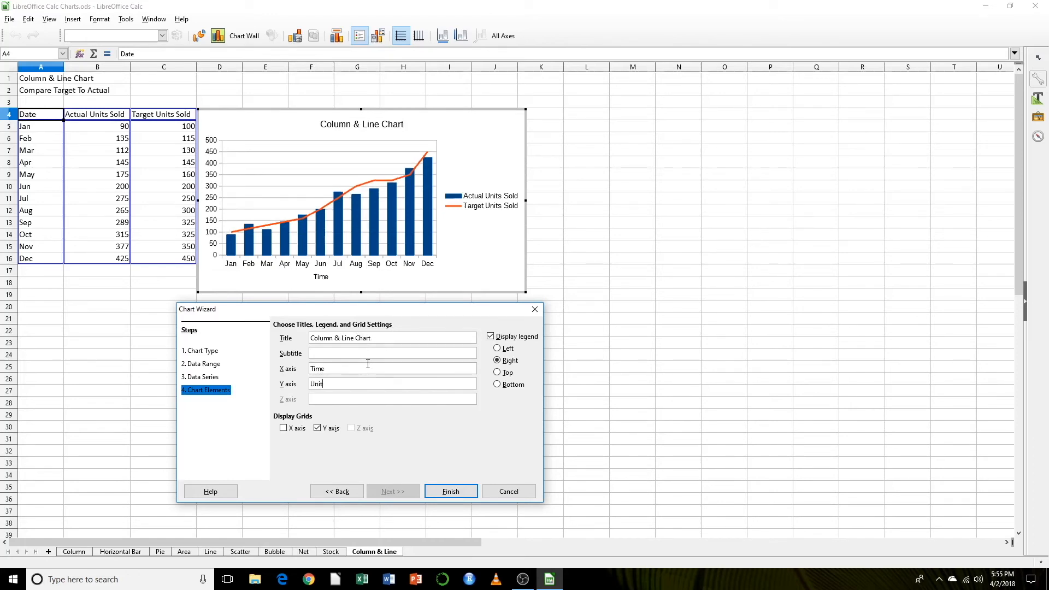
type("s")
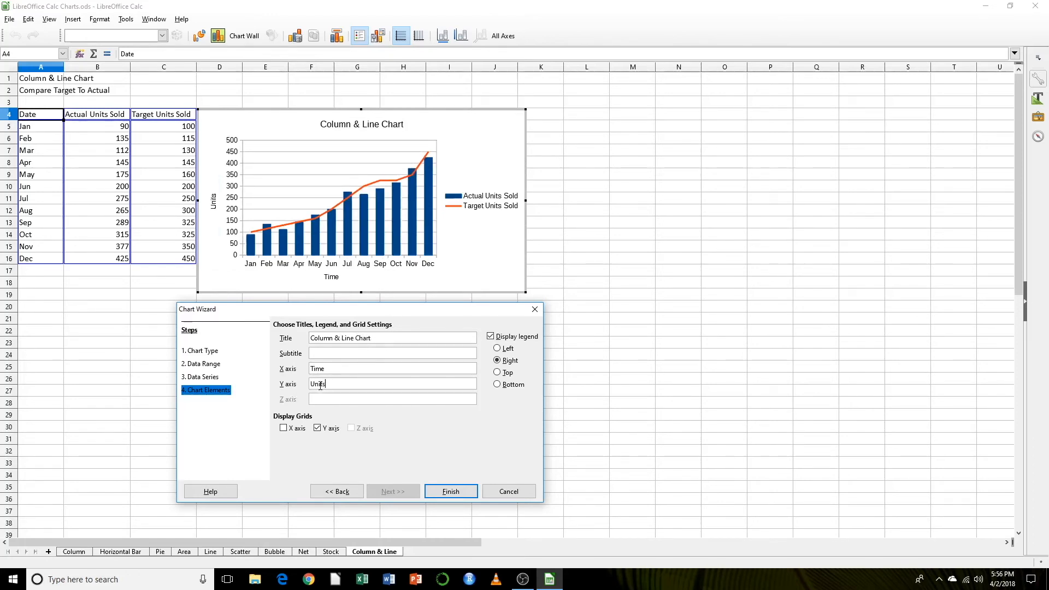
left_click(444, 491)
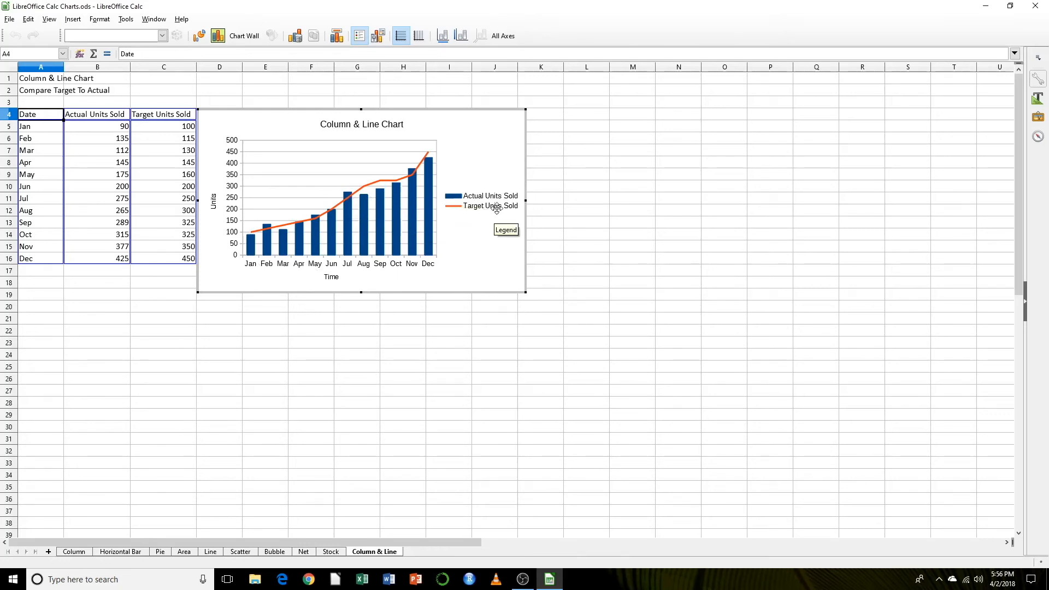
Check the monthly columns against the target line, leave chart editing and shift the chart slightly away from the data table.
mouse_move(267, 252)
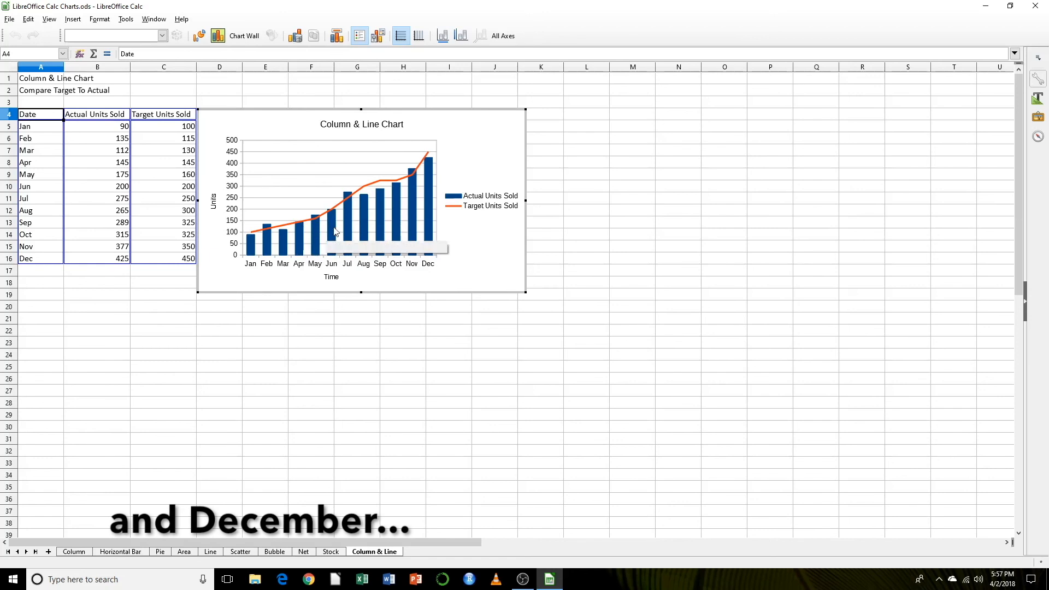
mouse_move(329, 233)
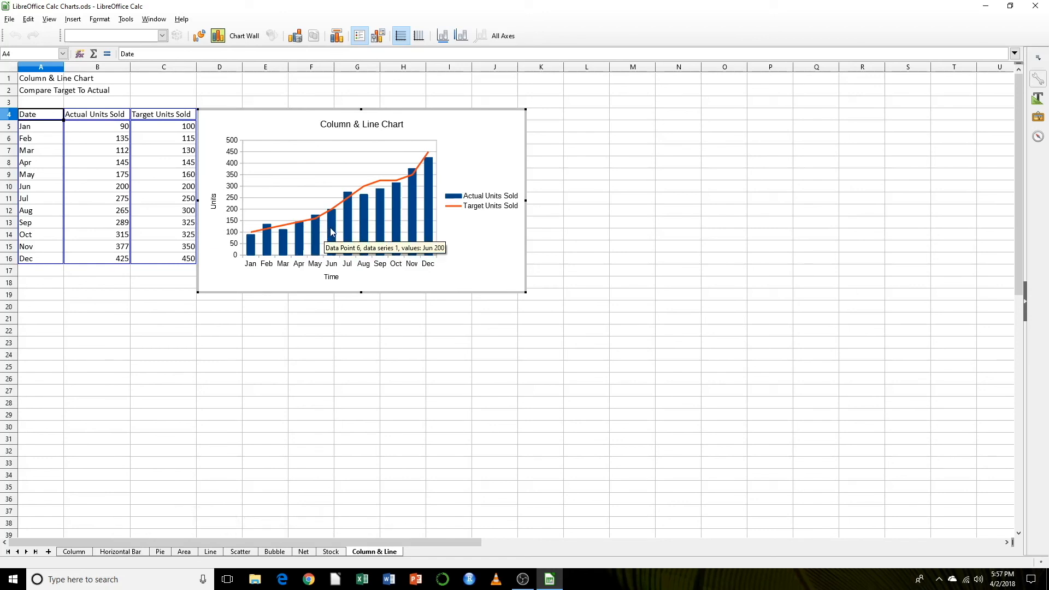
left_click(201, 325)
left_click_drag(218, 270, 232, 271)
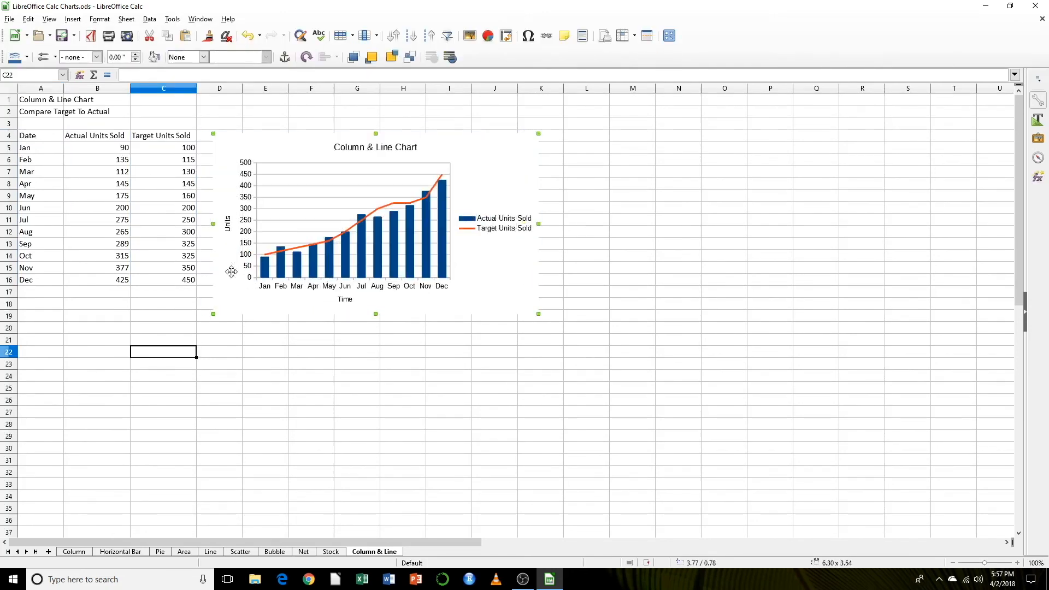